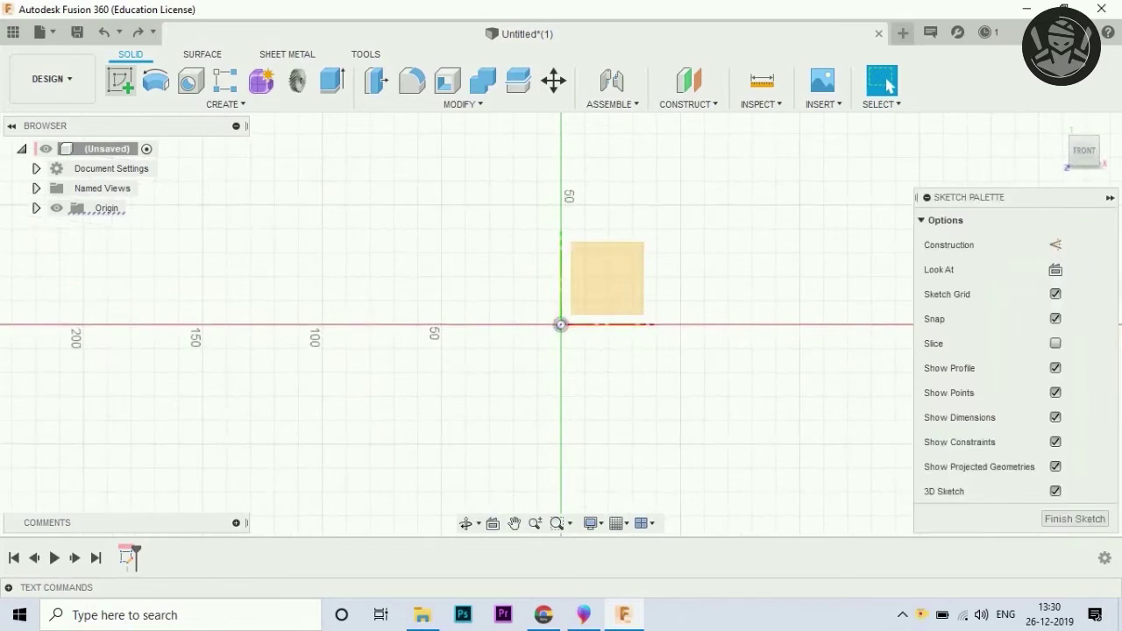
Draw a 46 mm vertical line from the origin and a 25 mm base line.
left_click(190, 103)
key("Escape")
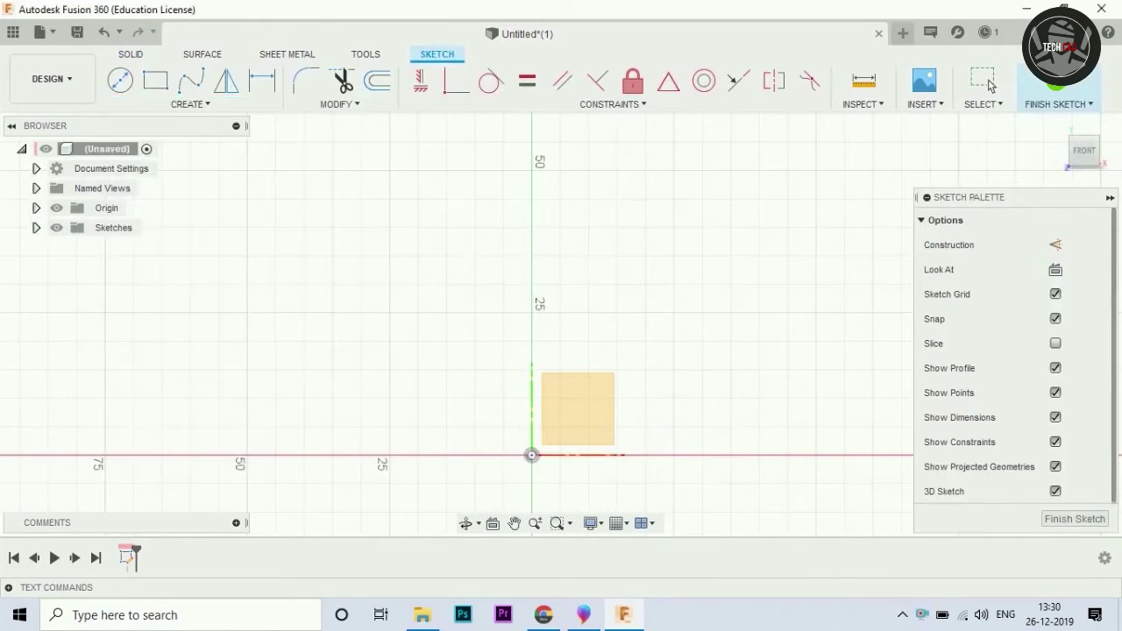
left_click(531, 455)
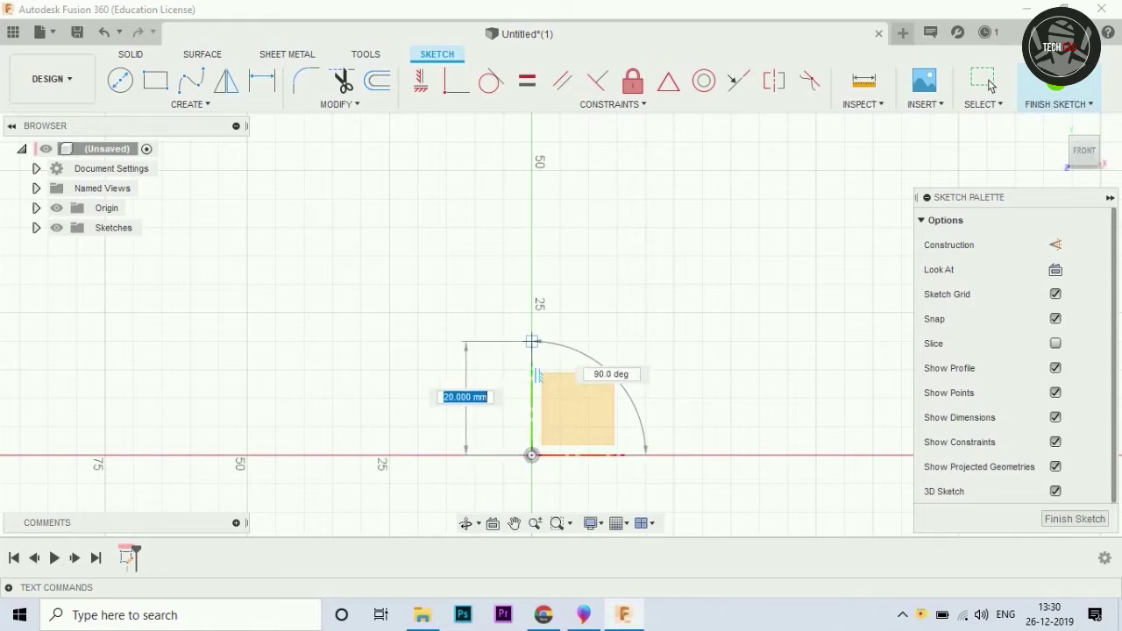
type("465")
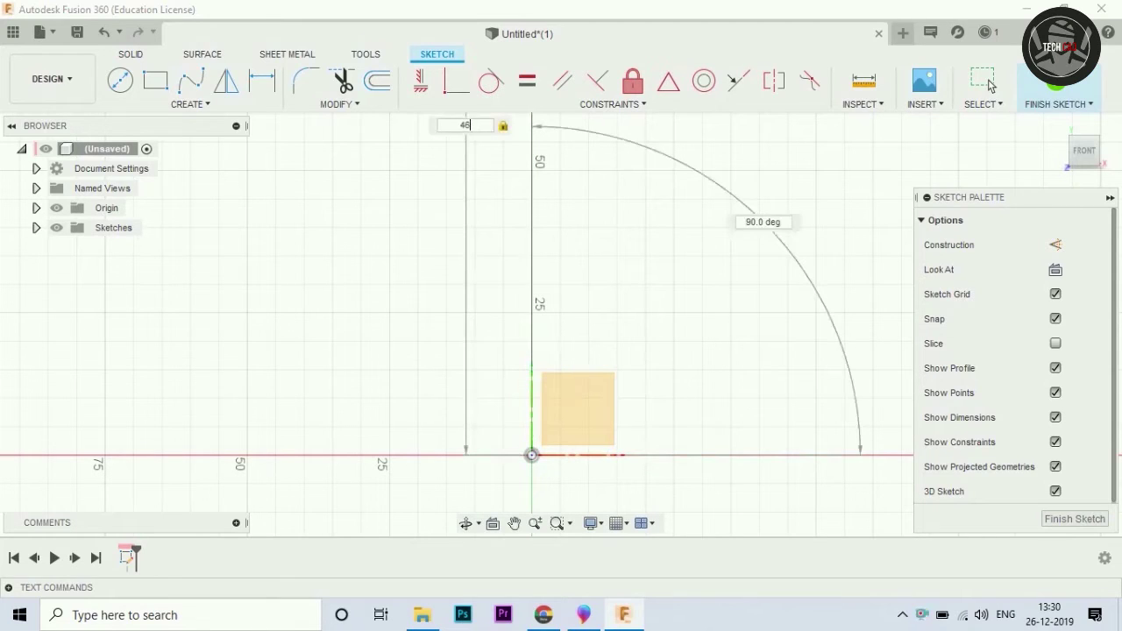
left_click(988, 85)
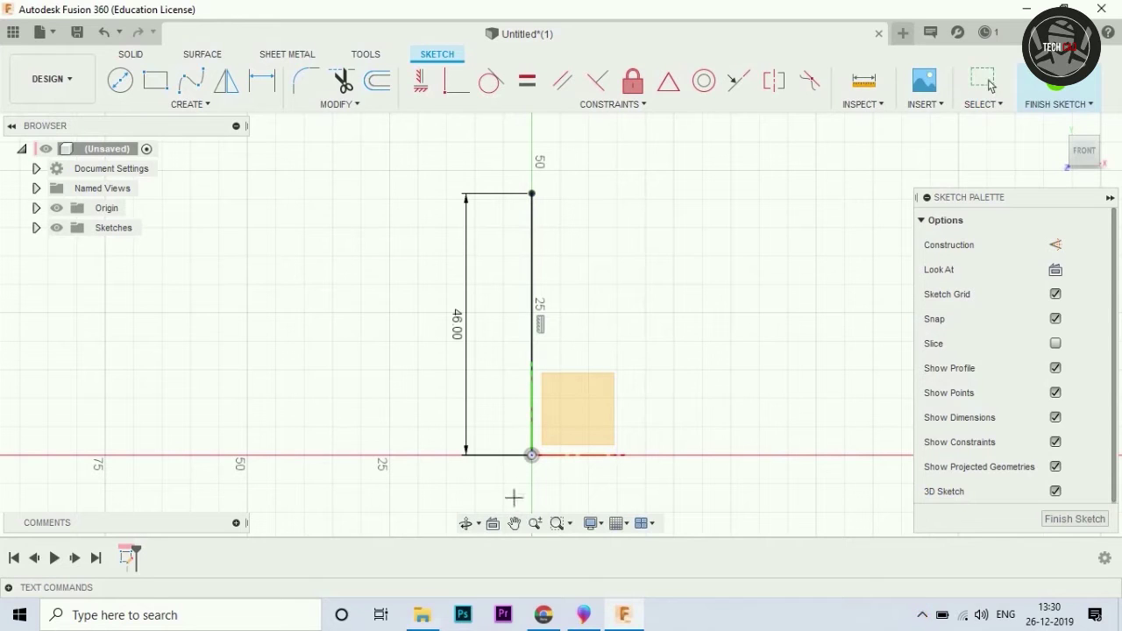
type("25")
left_click(990, 84)
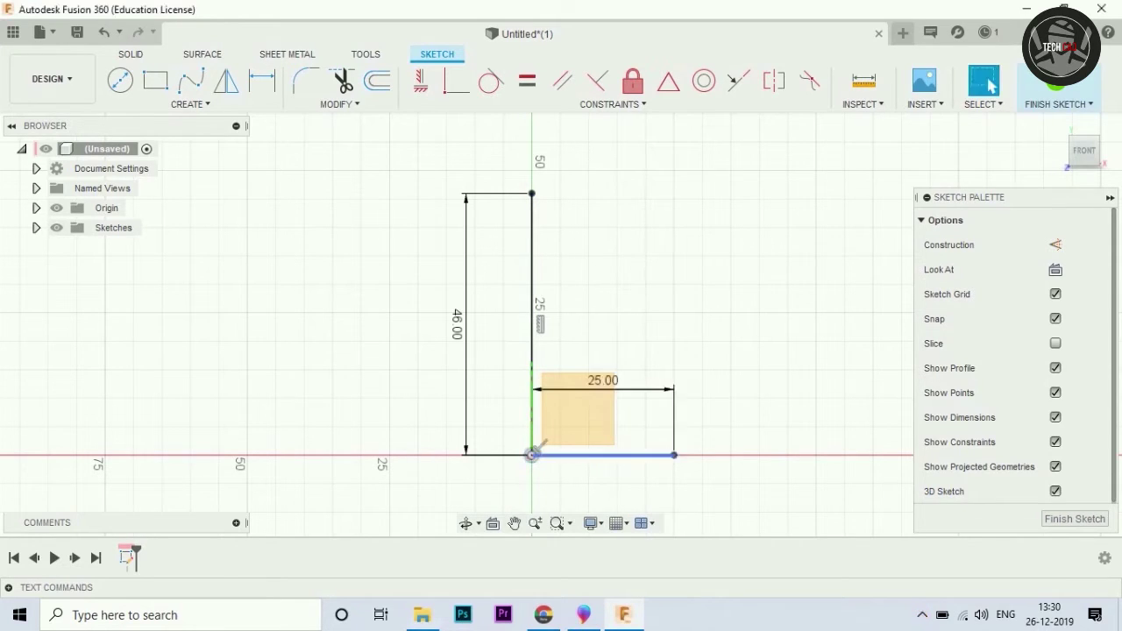
Close the 25 × 46 mm rectangle with its right side and top edge, then finish the sketch.
left_click(673, 455)
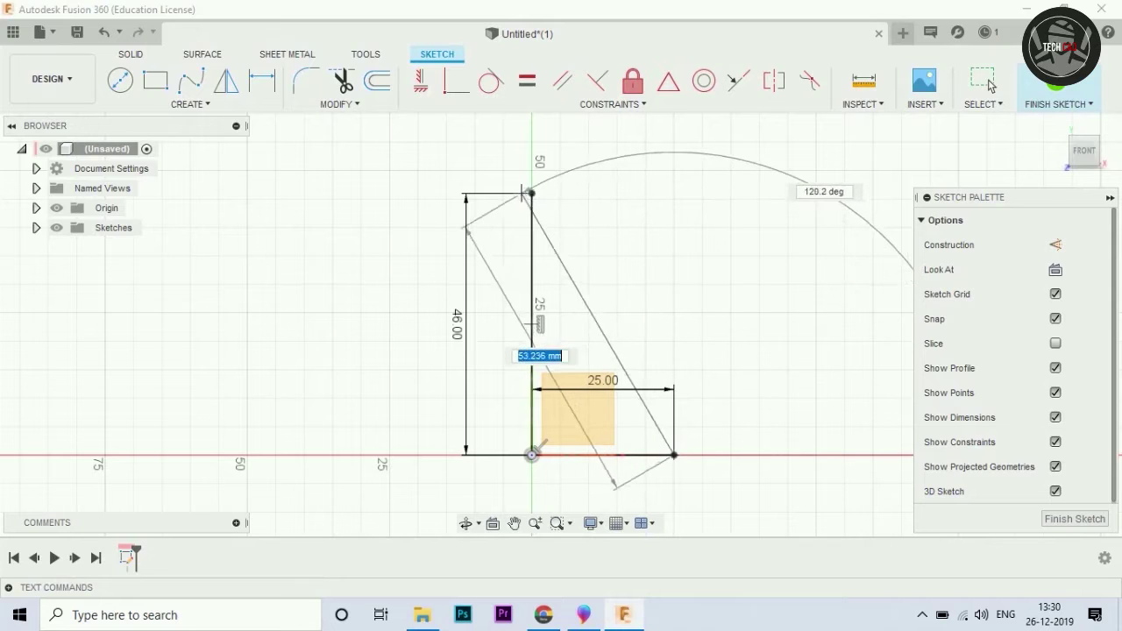
left_click(673, 193)
left_click(532, 193)
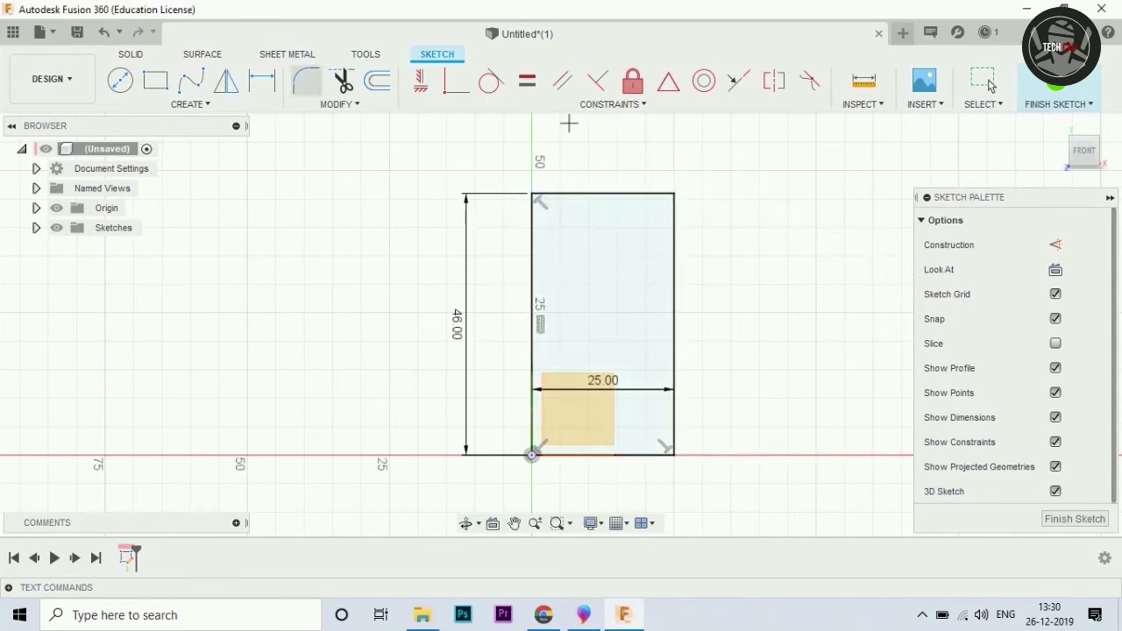
scroll(567, 395, "down", 2)
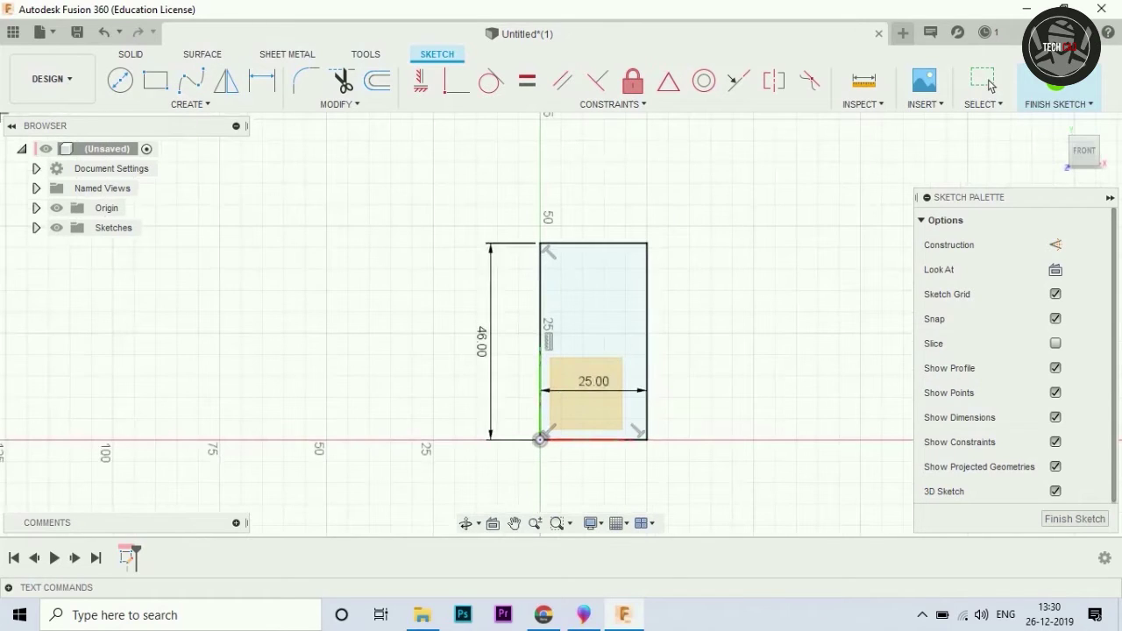
left_click(1055, 83)
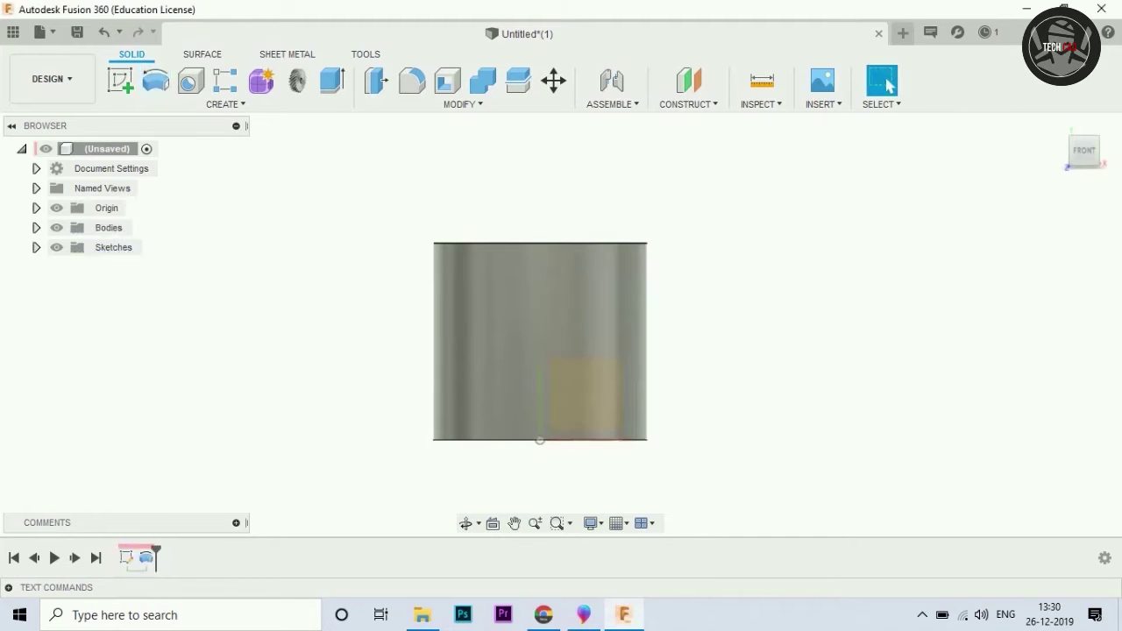
Fillet the cylinder's bottom edge at 2 mm and return to the front view.
middle_click_drag(540, 351, 540, 368, "shift")
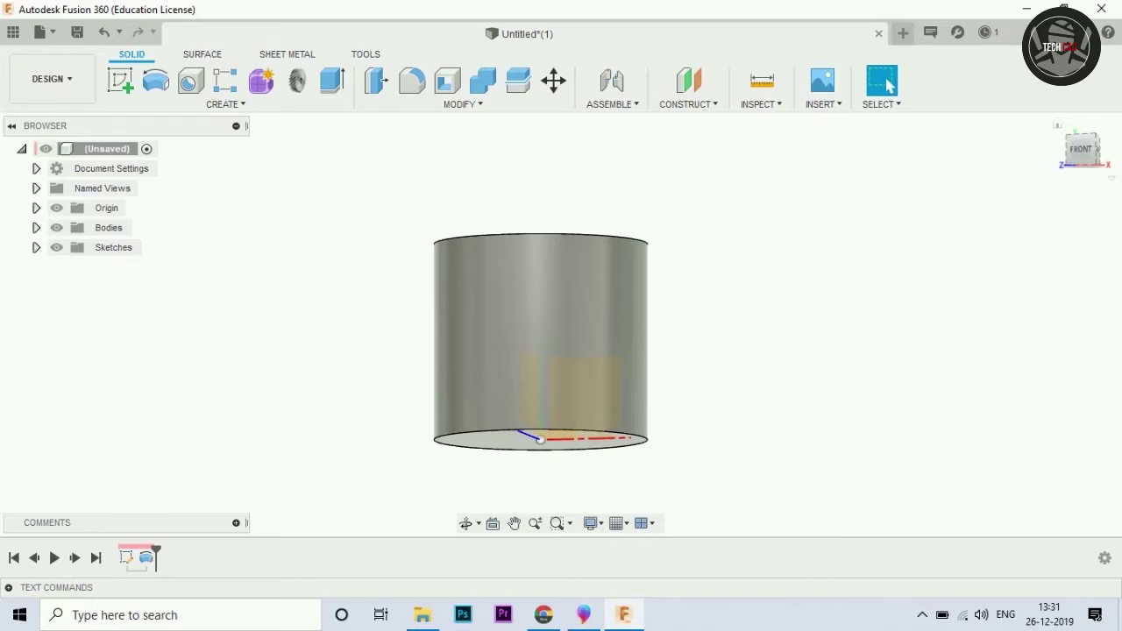
key("f")
left_click(540, 440)
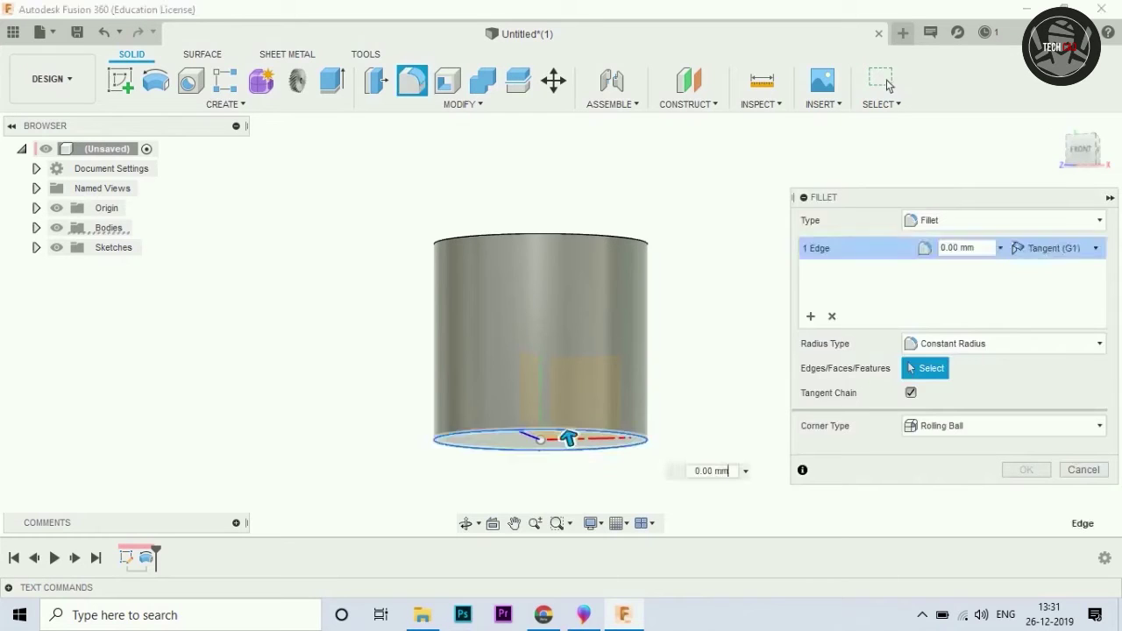
type("2.5")
key("Return")
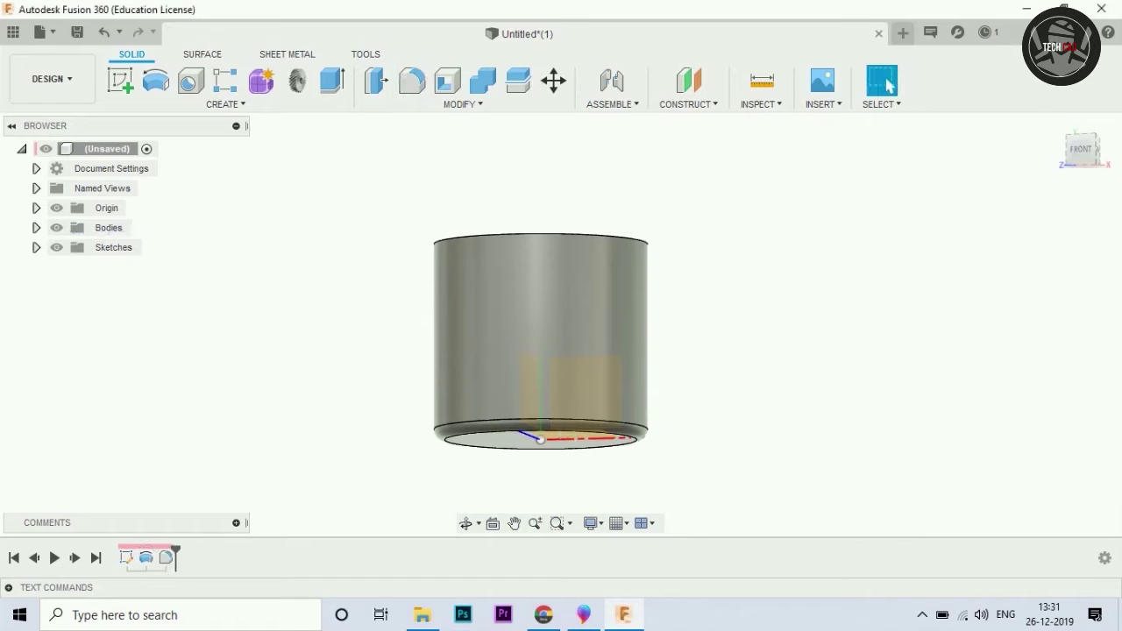
left_click(1085, 150)
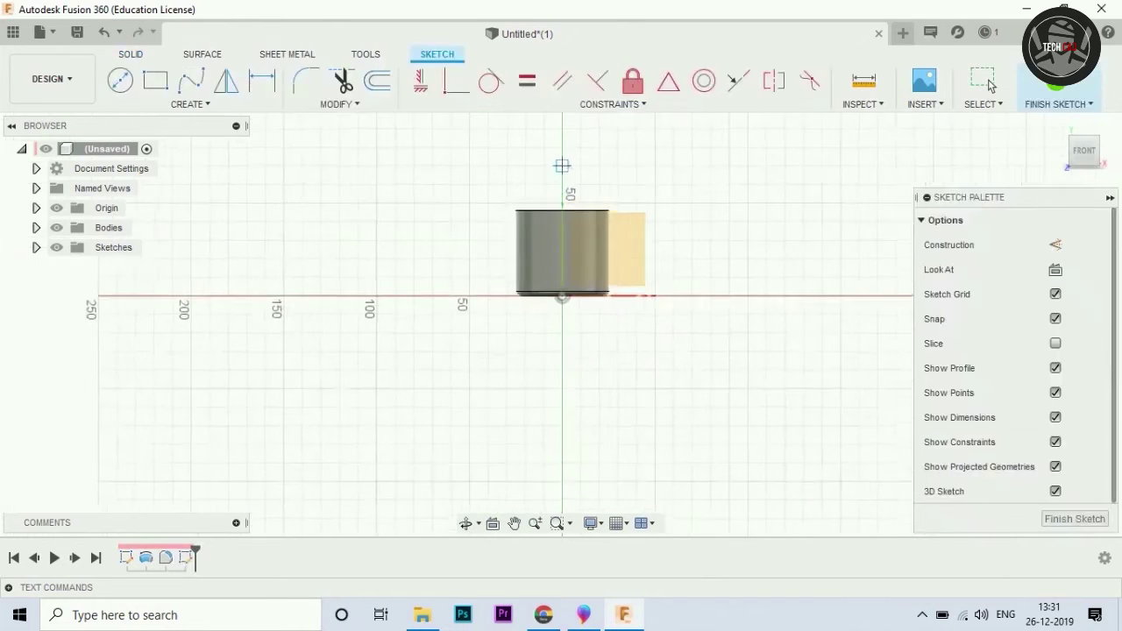
Draw a 3.8 mm vertical line up from the cylinder's top centre.
scroll(583, 189, "up", 2)
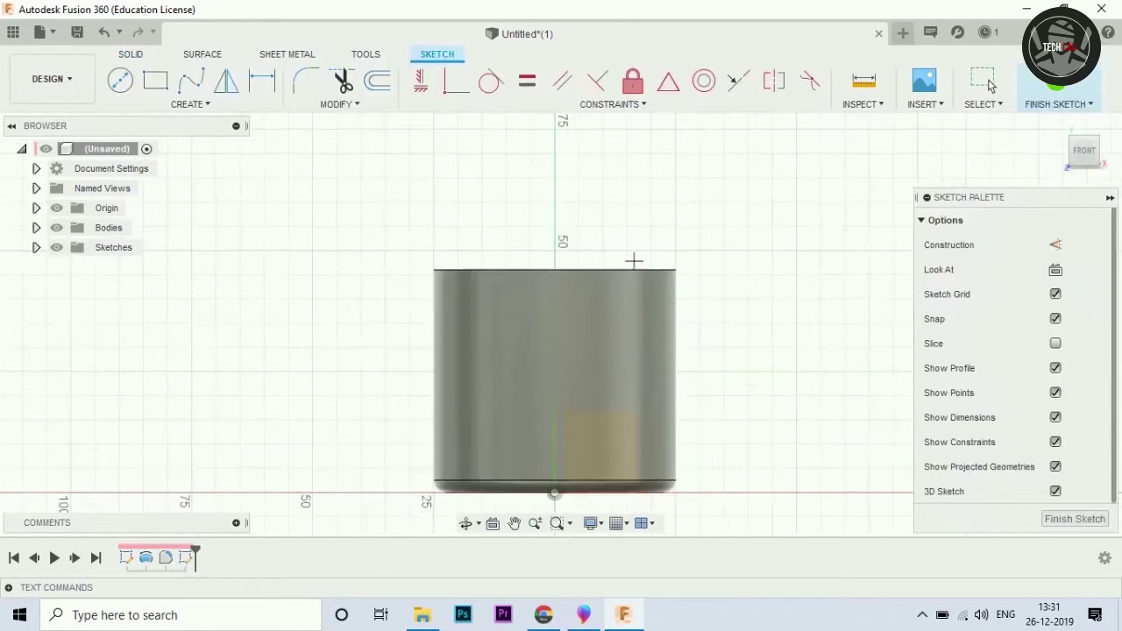
scroll(554, 274, "up", 1)
scroll(554, 272, "up", 2)
left_click(554, 272)
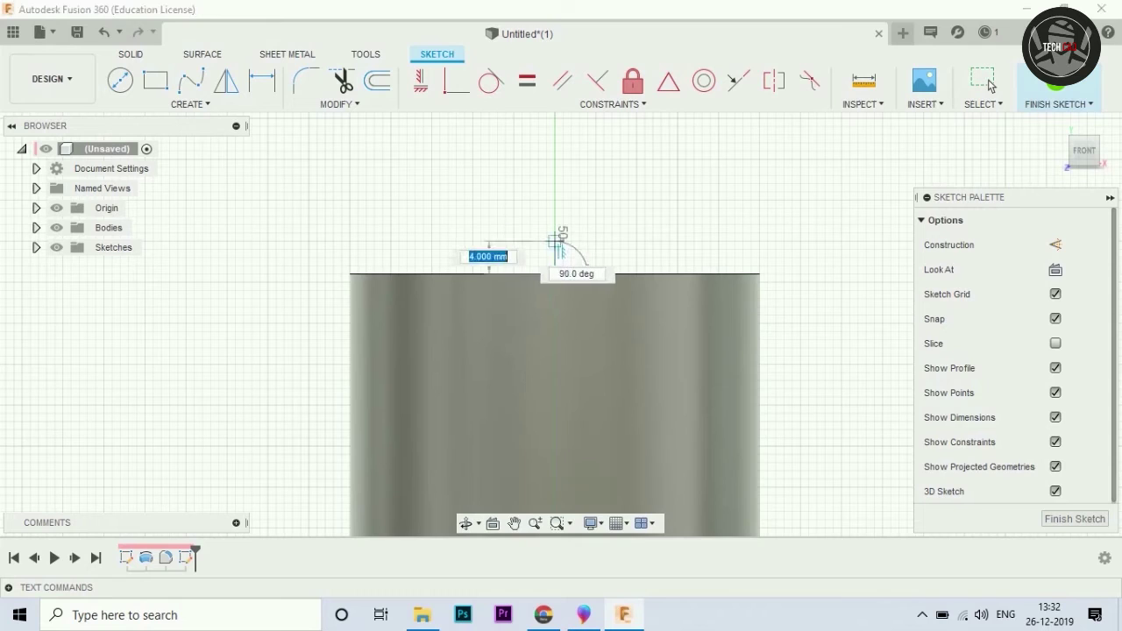
type("3.8")
key("Return")
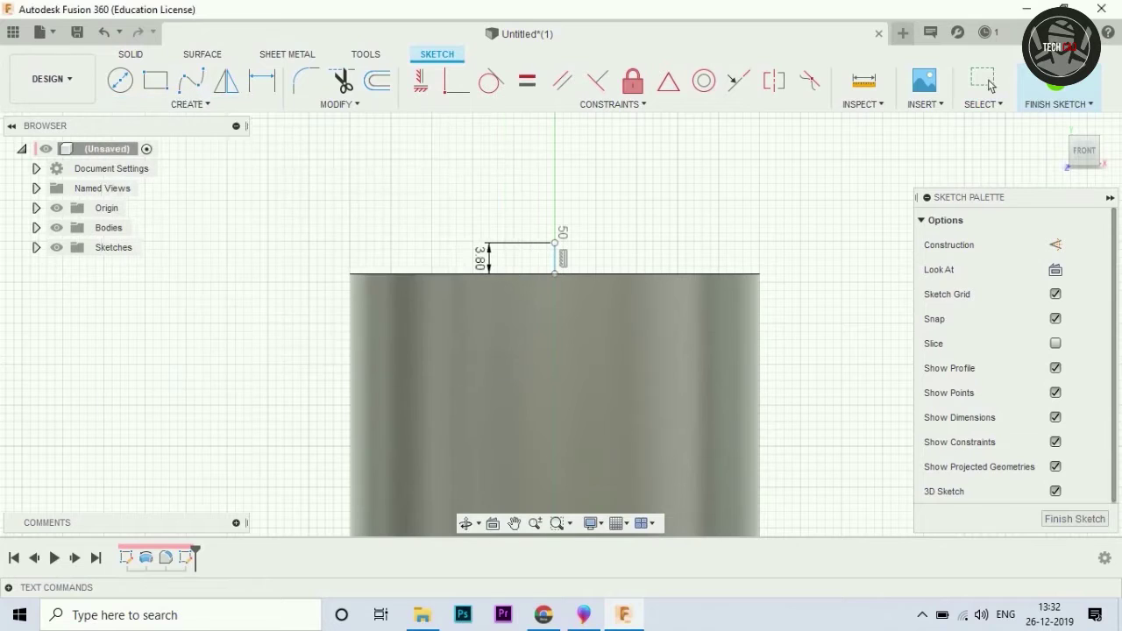
Draw 25 mm horizontal lines to the right and left from the short line's top.
left_click(555, 243)
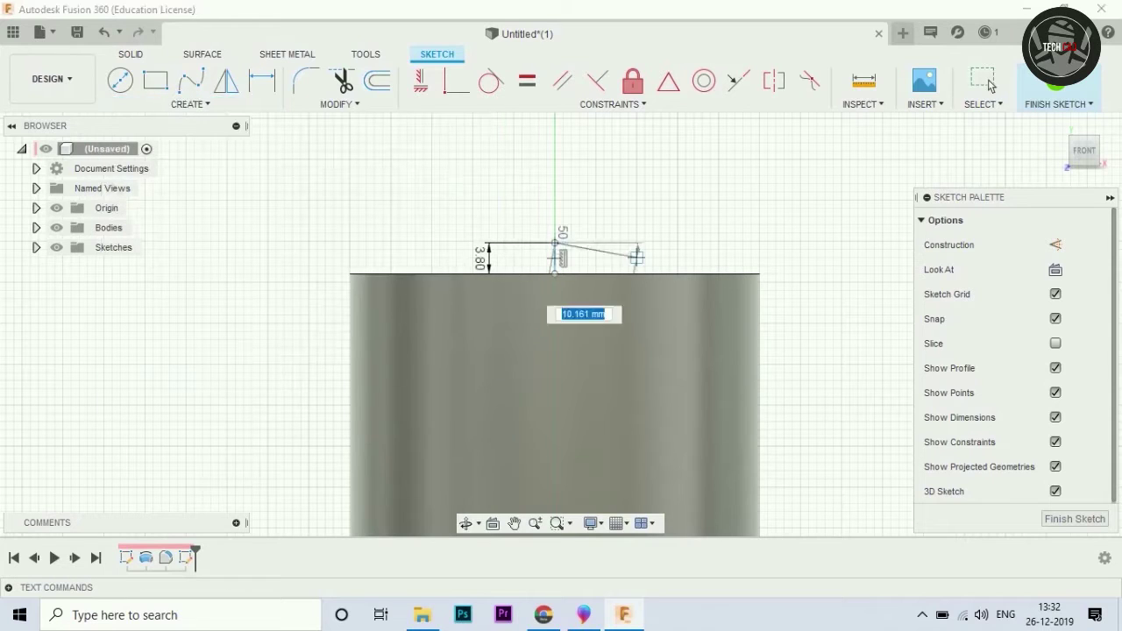
left_click(760, 242)
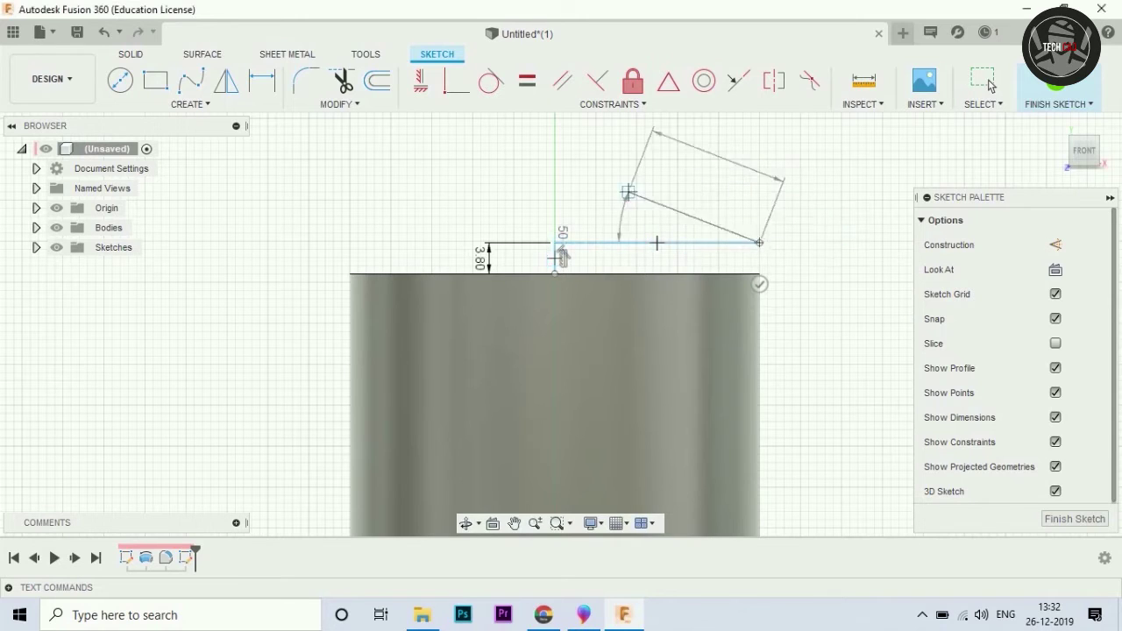
left_click(985, 81)
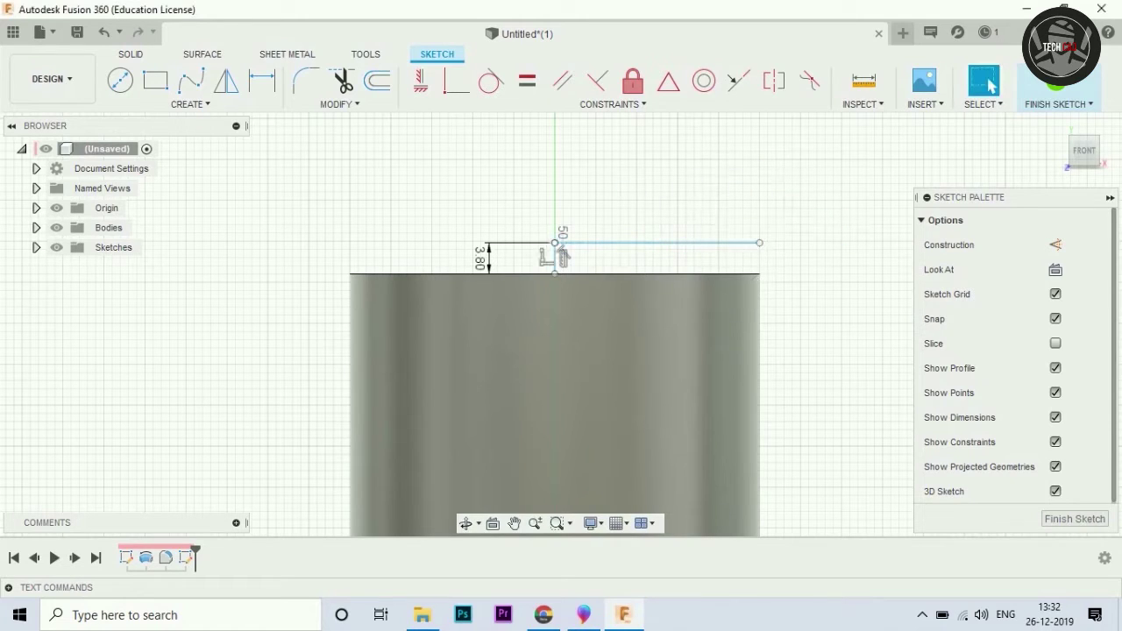
left_click(555, 242)
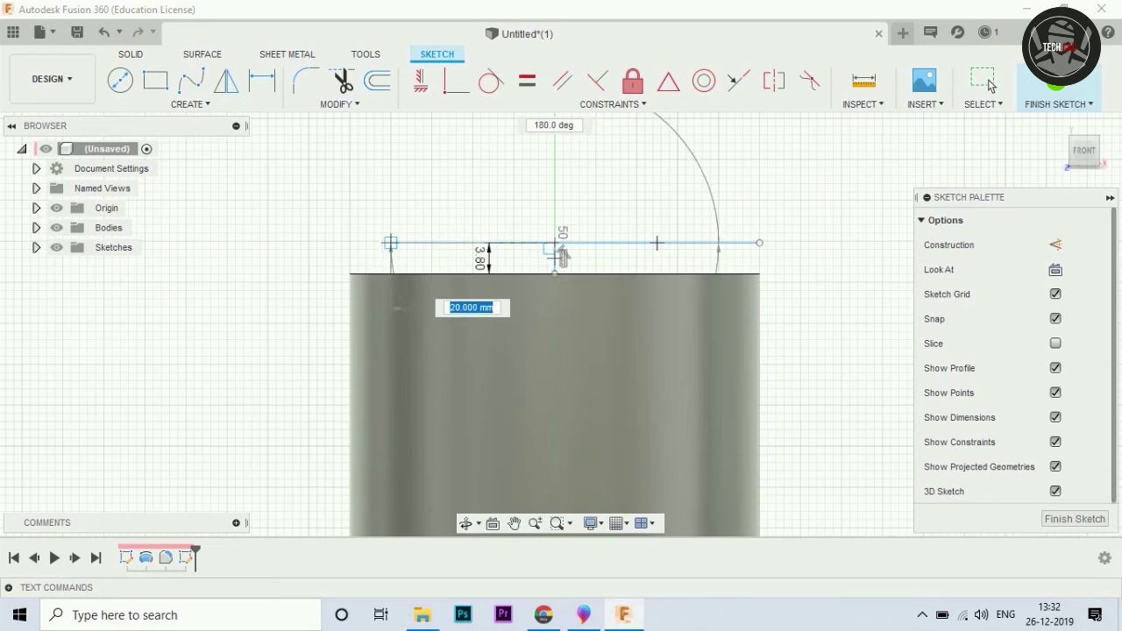
type("25")
key("Tab")
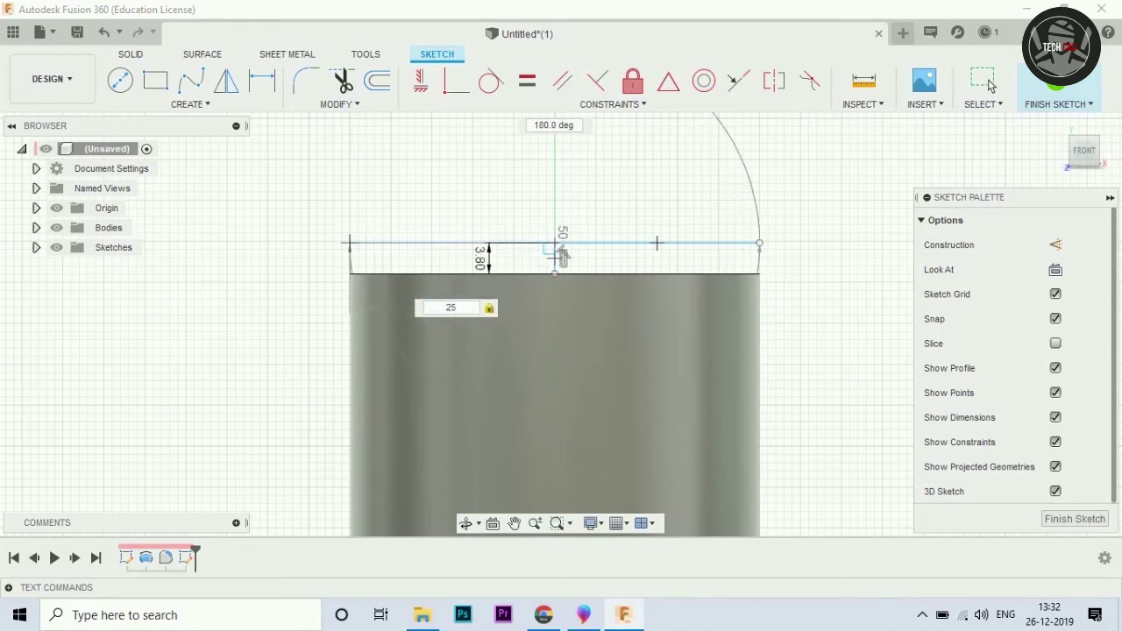
key("Return")
left_click(988, 84)
scroll(446, 469, "down", 2)
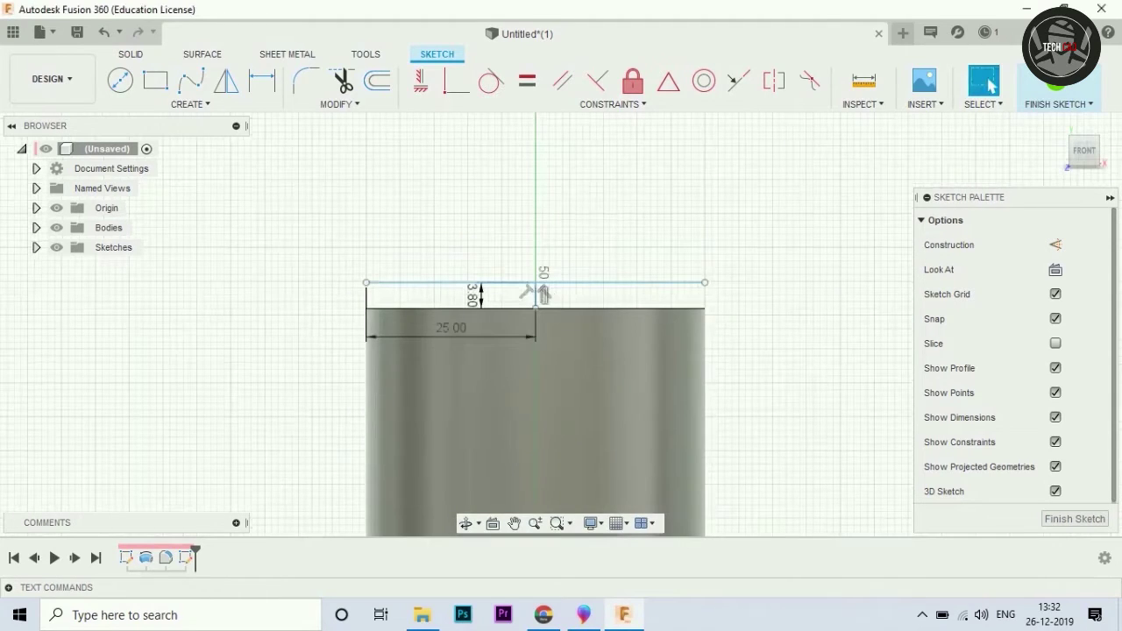
left_click(190, 103)
mouse_move(175, 178)
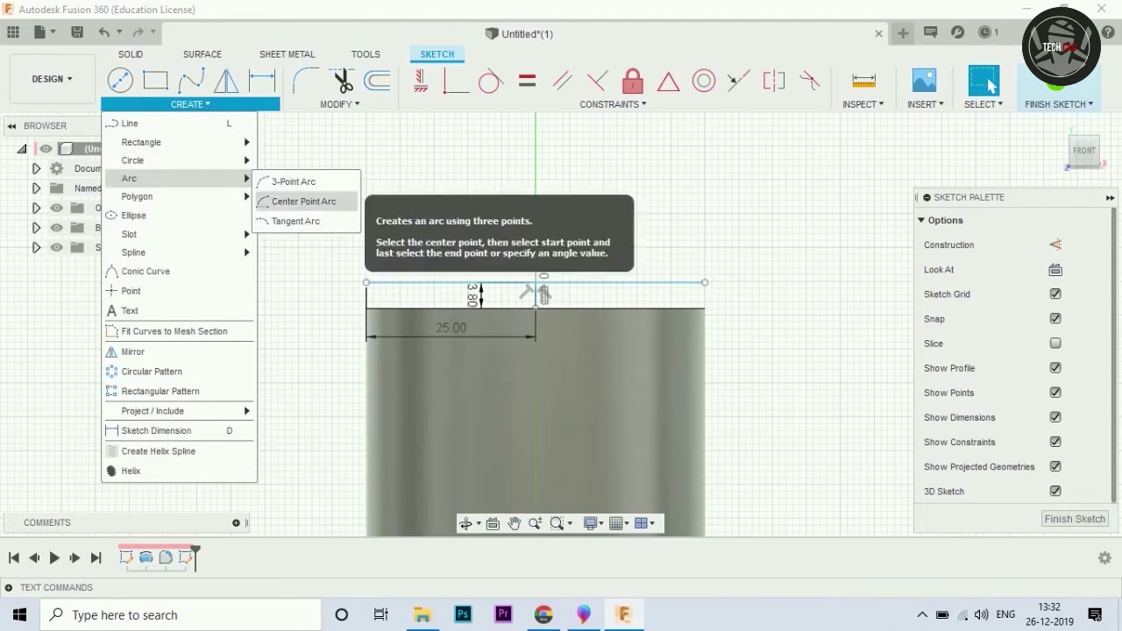
Draw a half-circle centre-point arc over the 50 mm line and a vertical line from its centre.
left_click(303, 201)
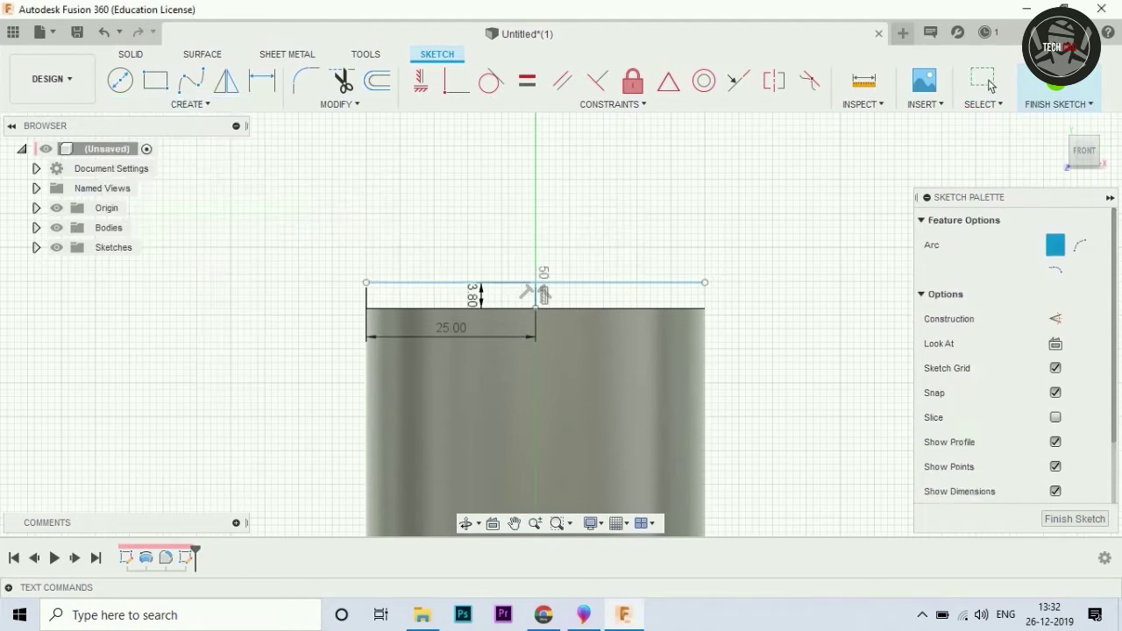
left_click(536, 282)
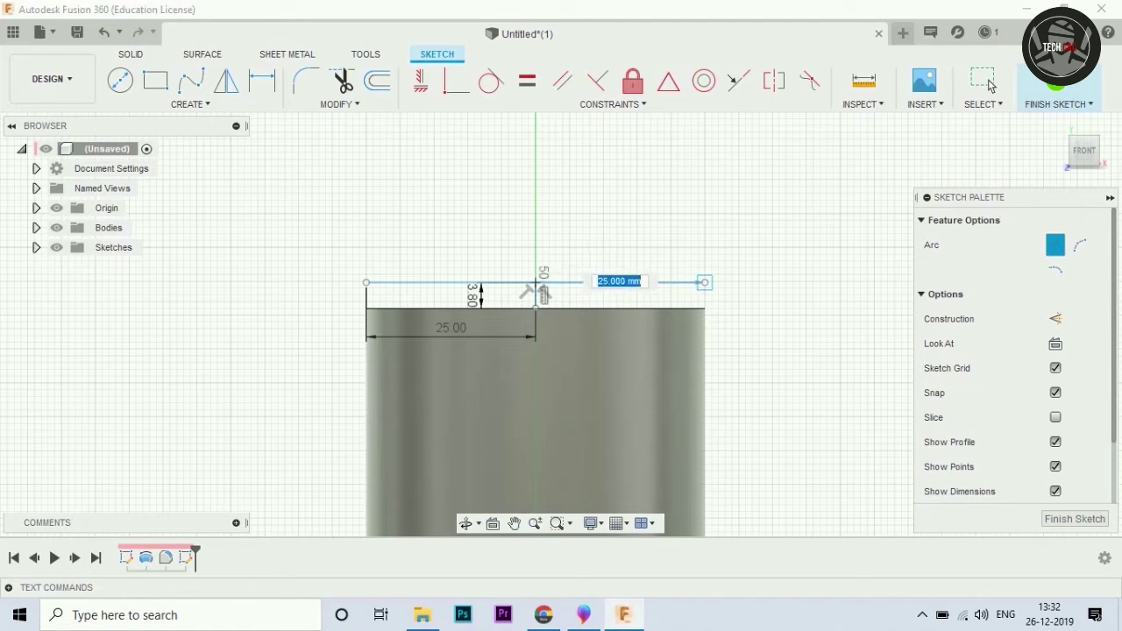
left_click(704, 282)
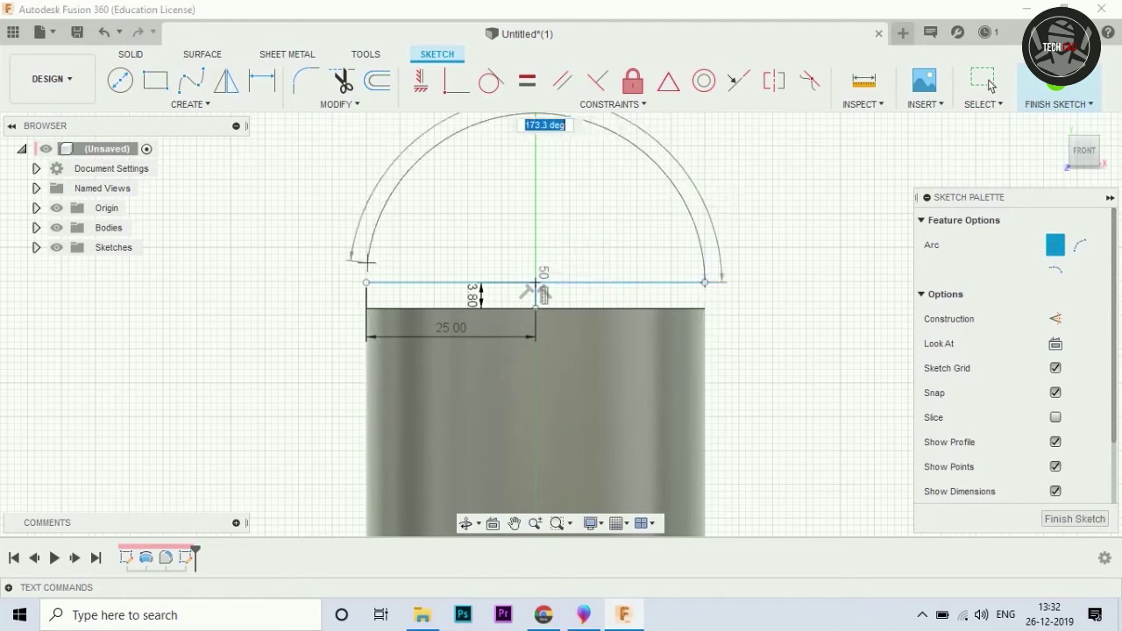
left_click(366, 283)
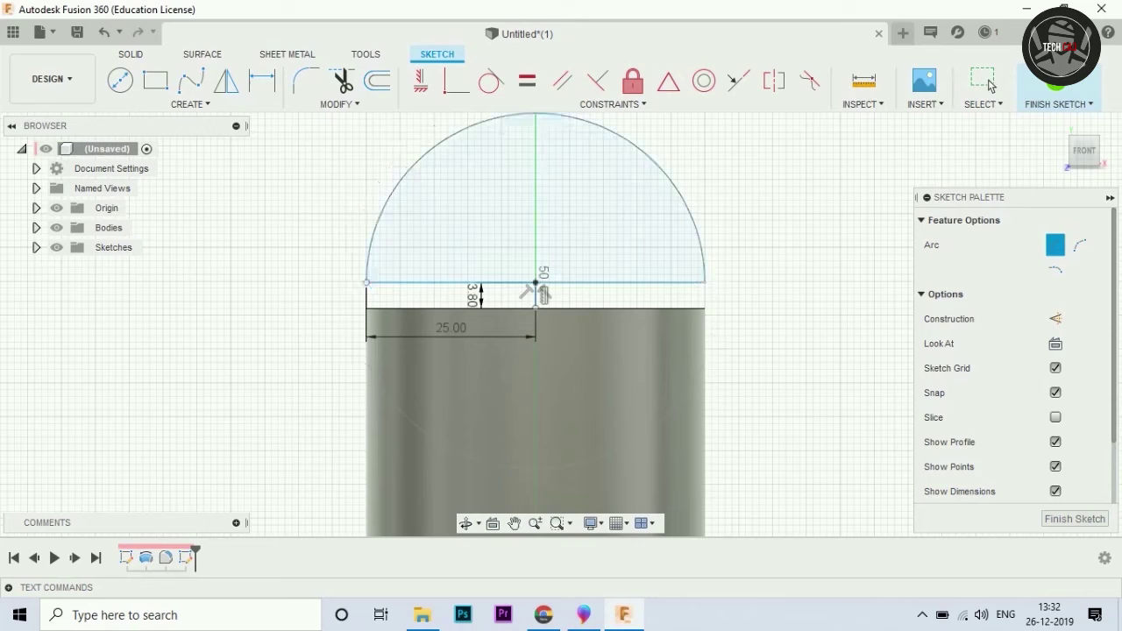
left_click(190, 104)
key("Escape")
key("Escape")
left_click(535, 283)
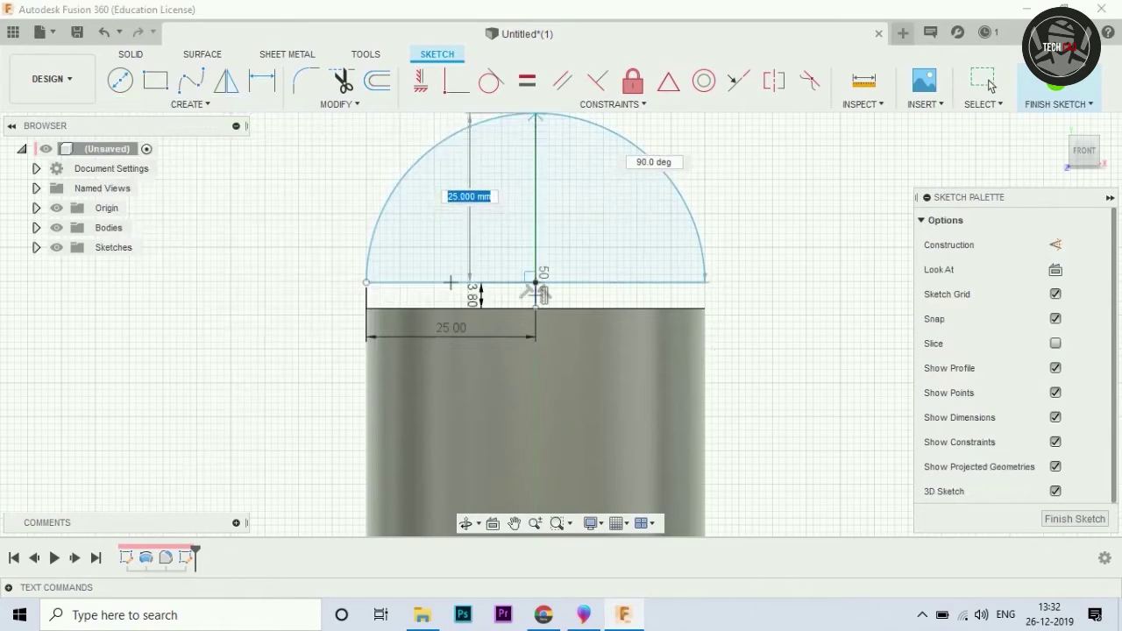
scroll(541, 295, "down", 1)
scroll(542, 289, "down", 1)
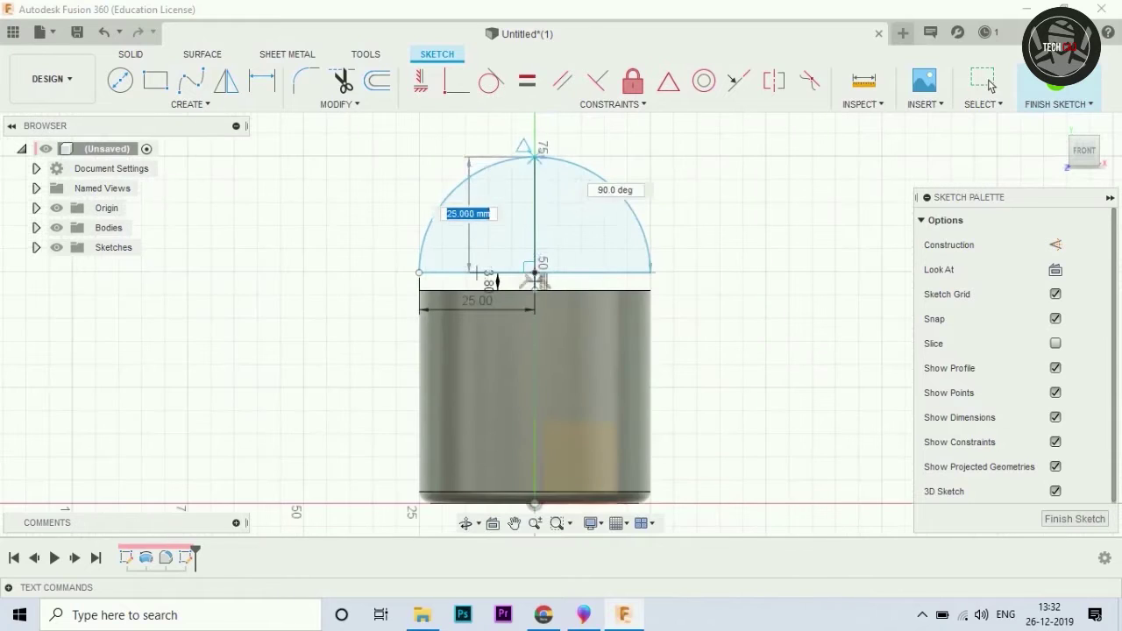
Trim the arc's left half and left base segment, leaving a quarter-circle, and finish the sketch.
key("Escape")
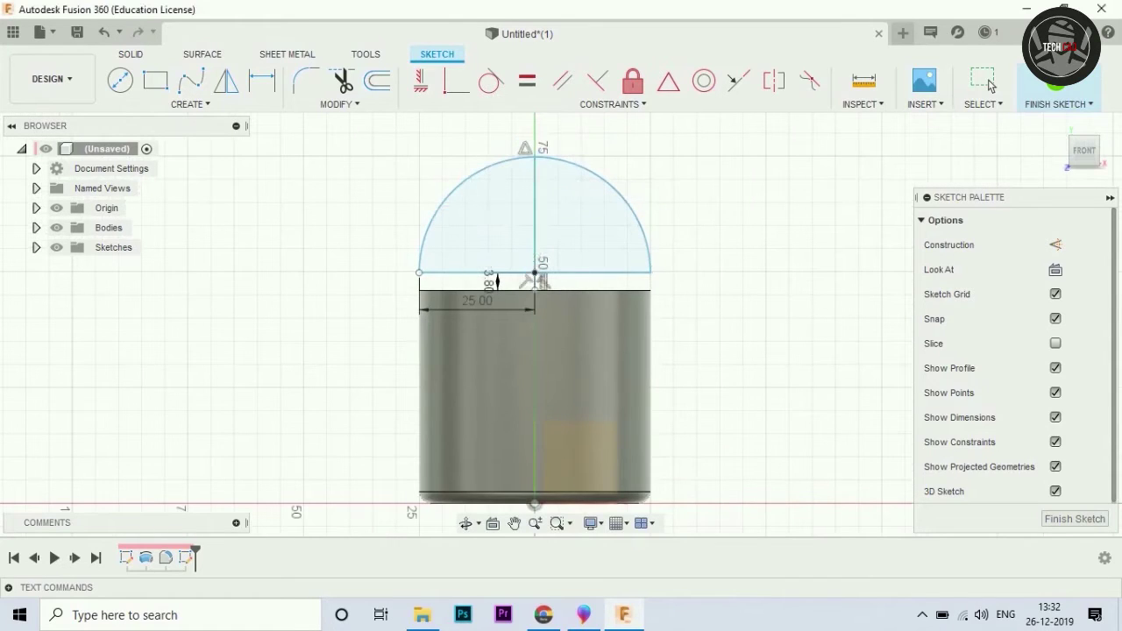
left_click(342, 81)
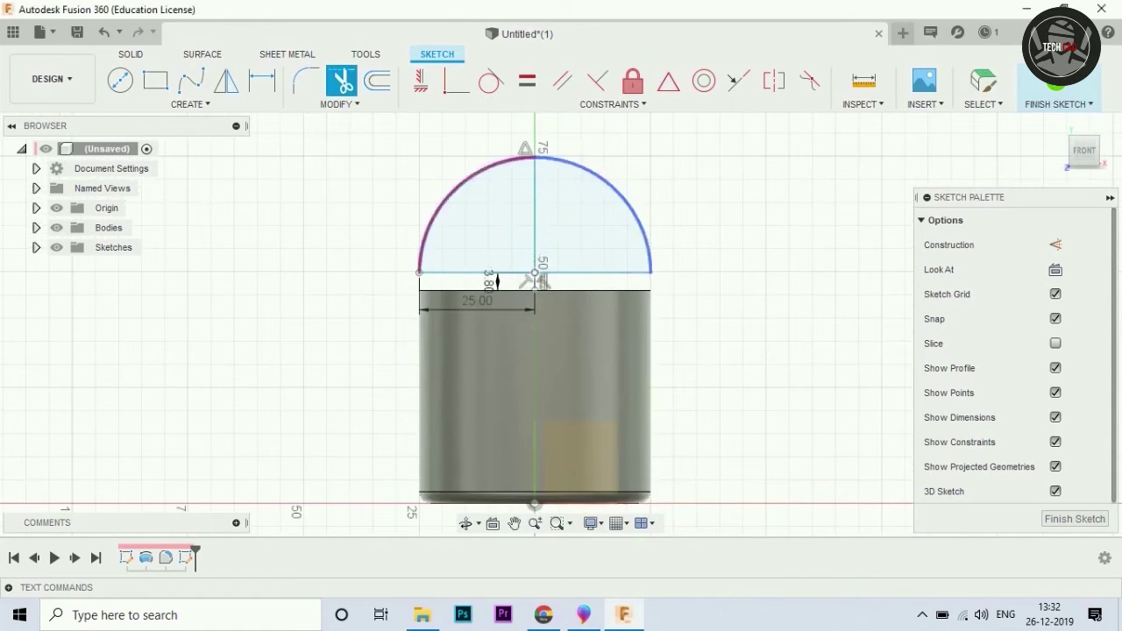
left_click(530, 280)
left_click(529, 279)
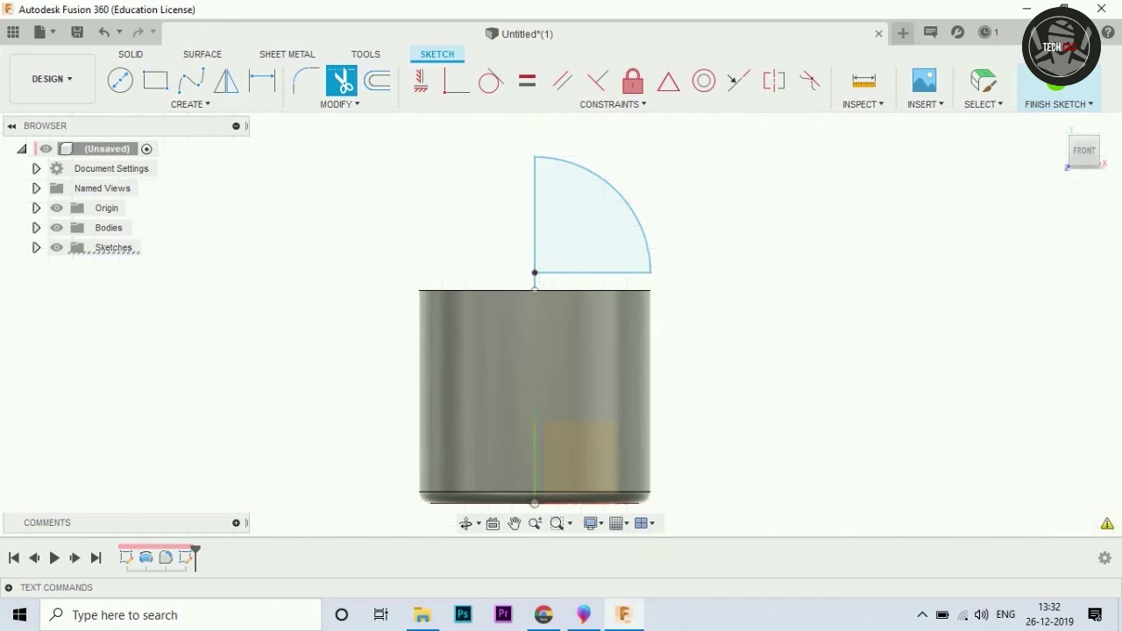
left_click(1057, 84)
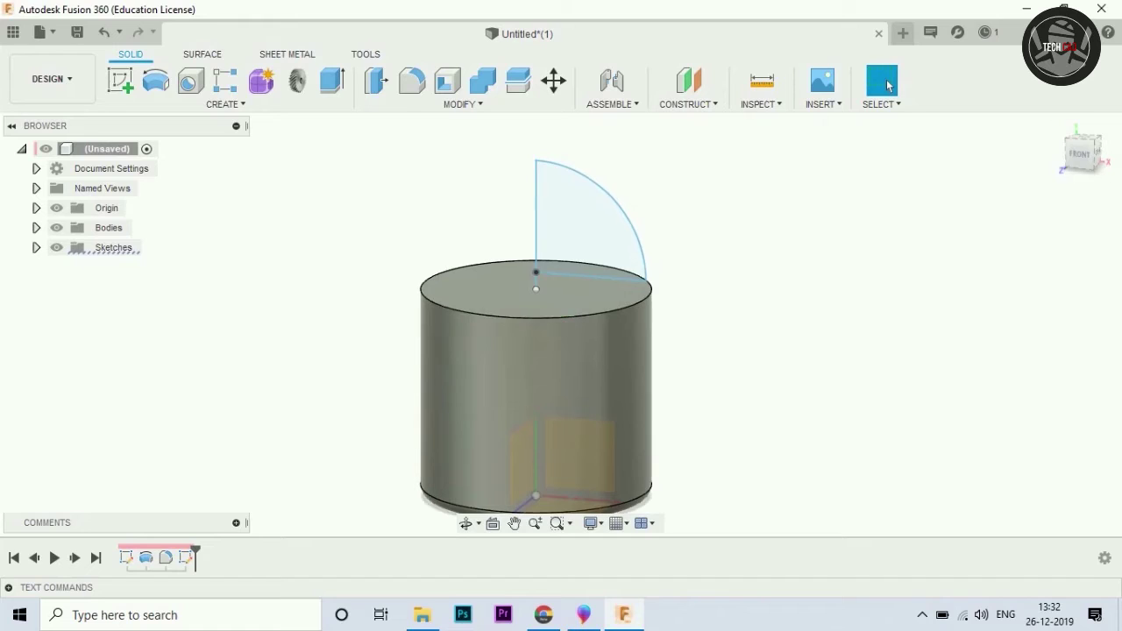
Revolve the quarter-circle profile 360° around the vertical line into a dome head.
key("h")
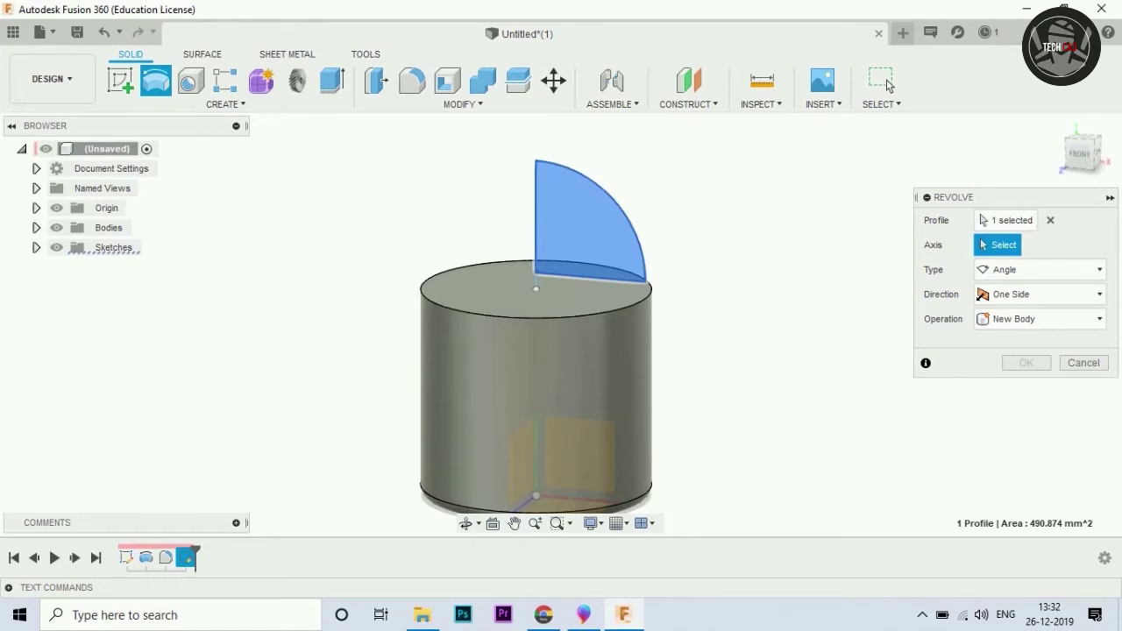
left_click(536, 219)
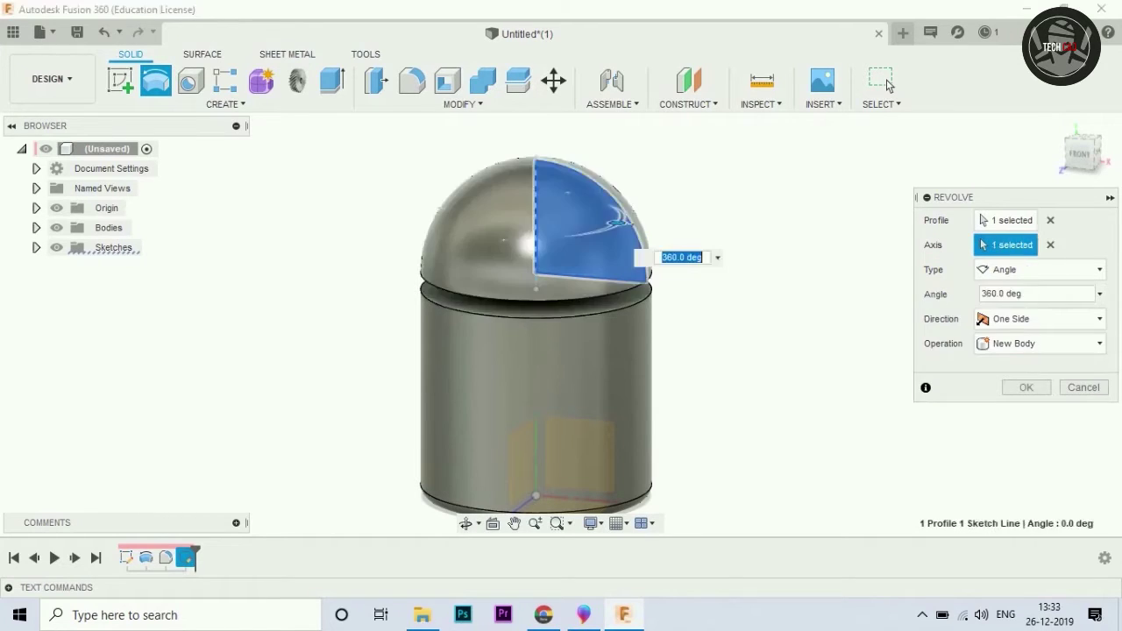
key("Return")
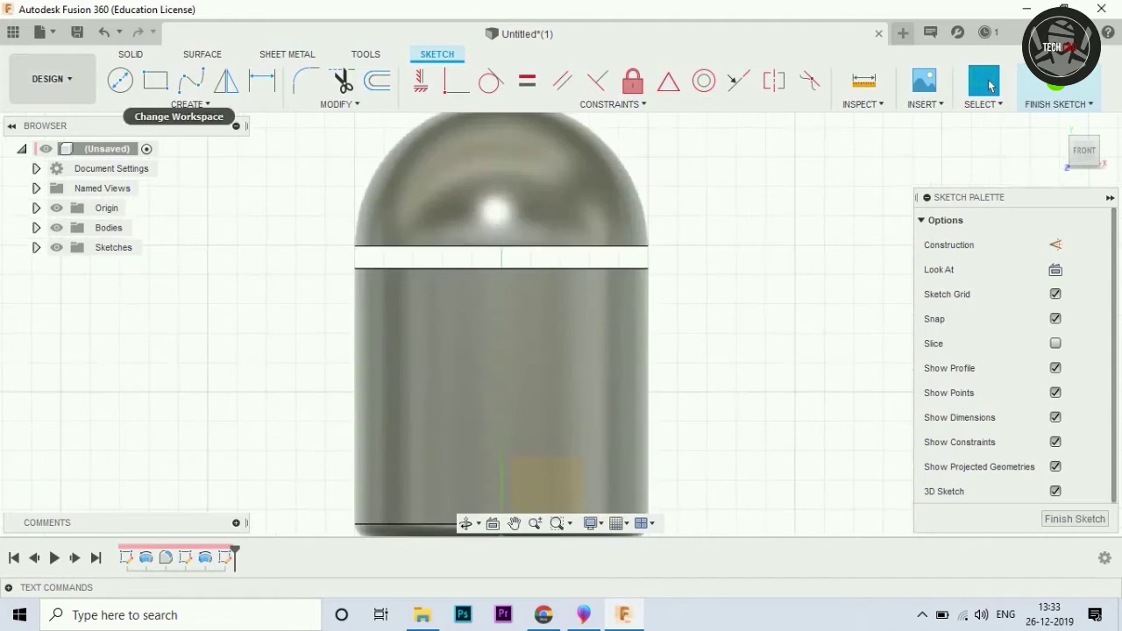
Draw a 14 mm vertical guide line and an 11 mm horizontal line from its top.
left_click(500, 248)
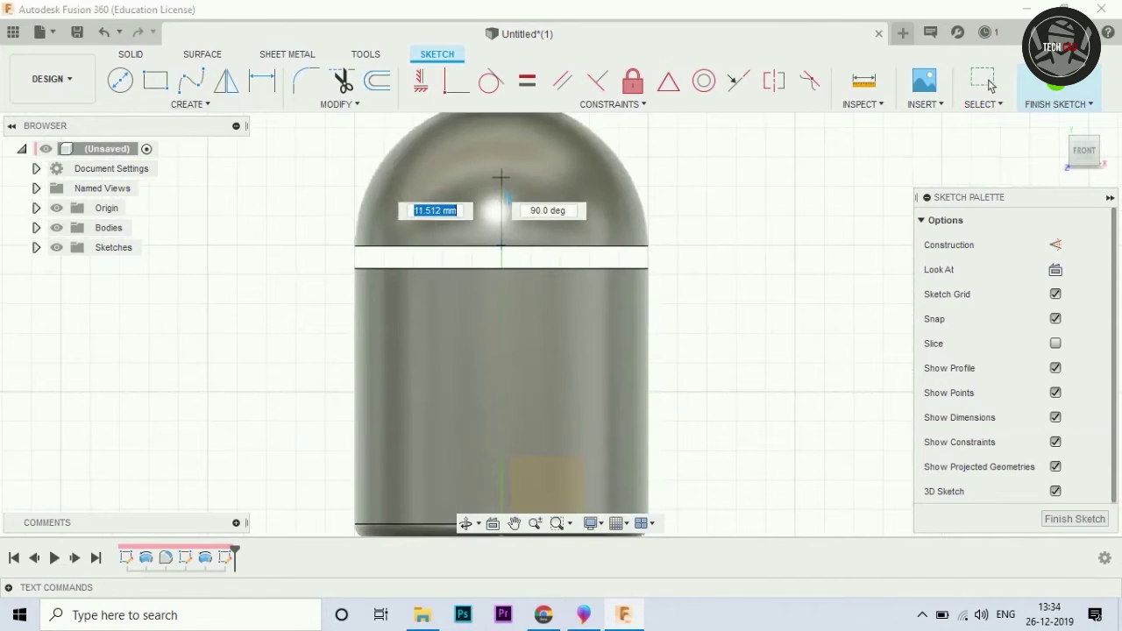
type("14")
key("Tab")
key("Return")
scroll(552, 329, "down", 3)
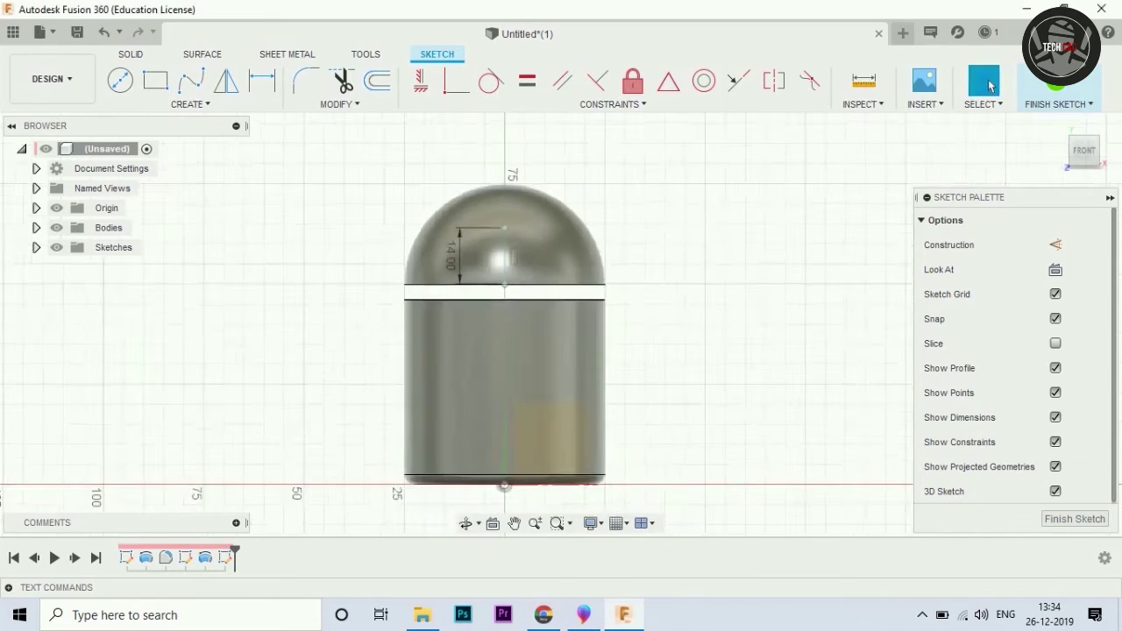
scroll(553, 329, "up", 5)
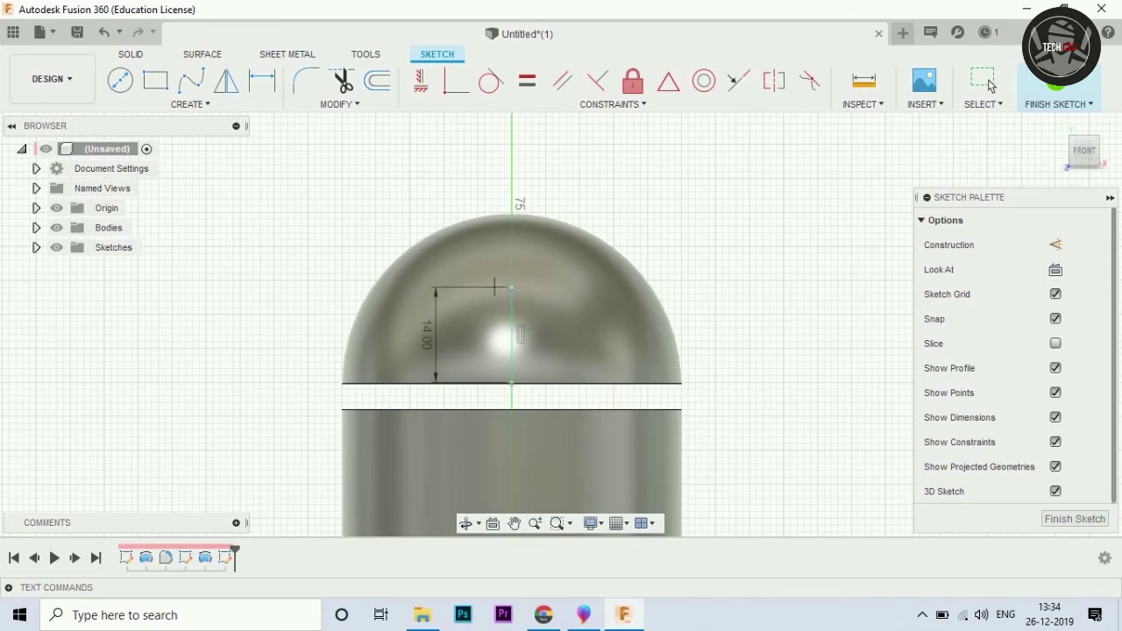
left_click(512, 287)
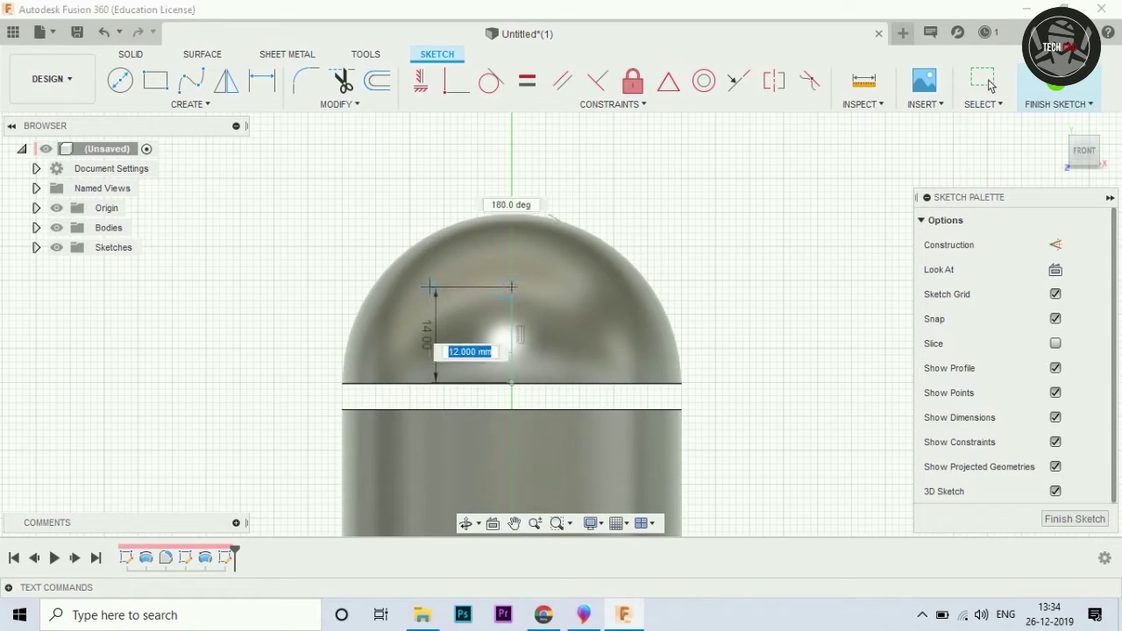
type("11")
key("Tab")
key("Return")
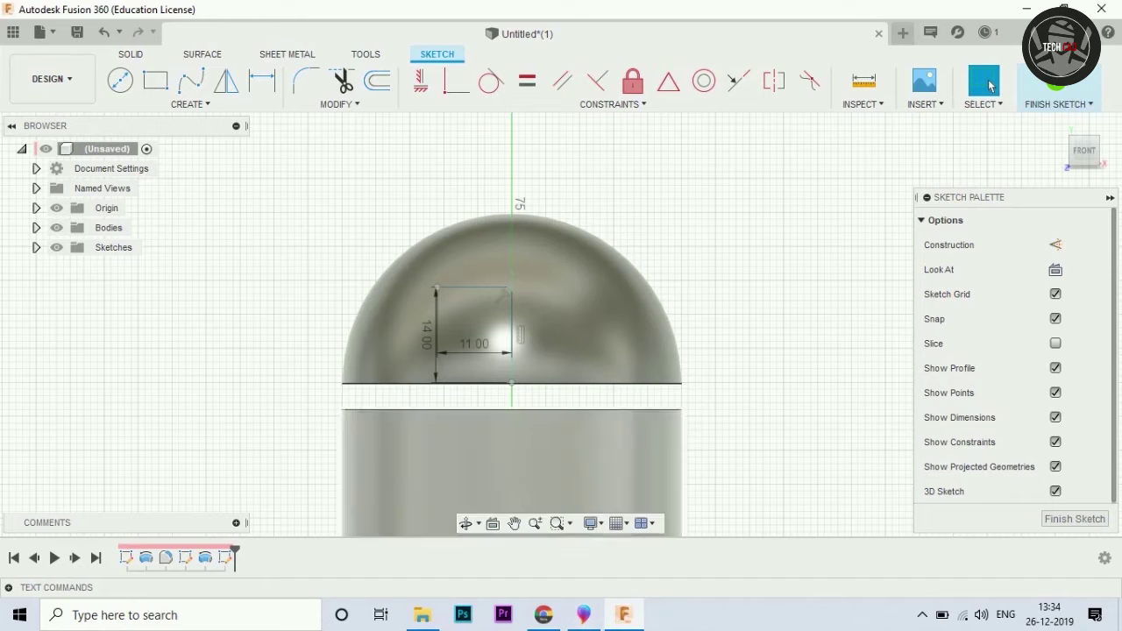
scroll(436, 286, "up", 1)
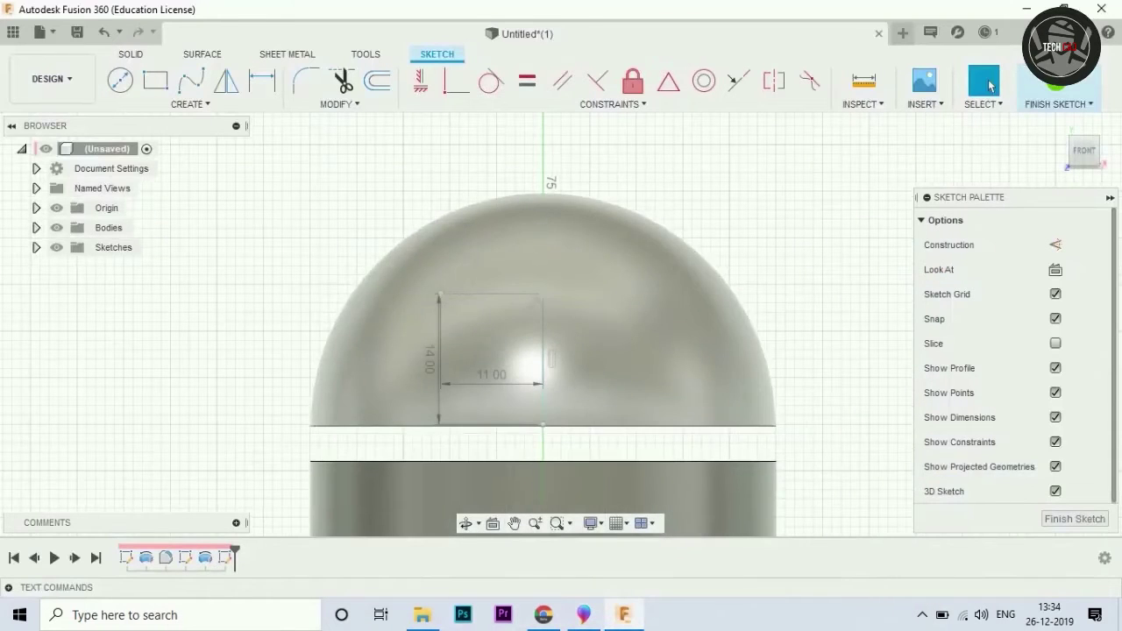
Add a Ø5 mm circle centred on the horizontal line's end.
key("c")
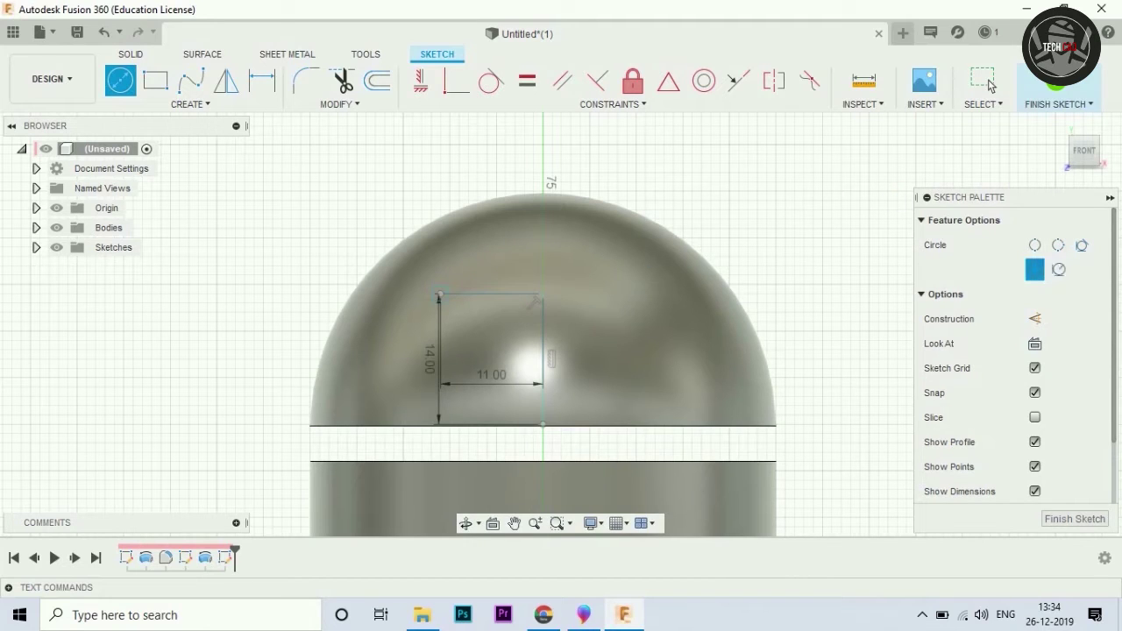
left_click(439, 296)
type("5")
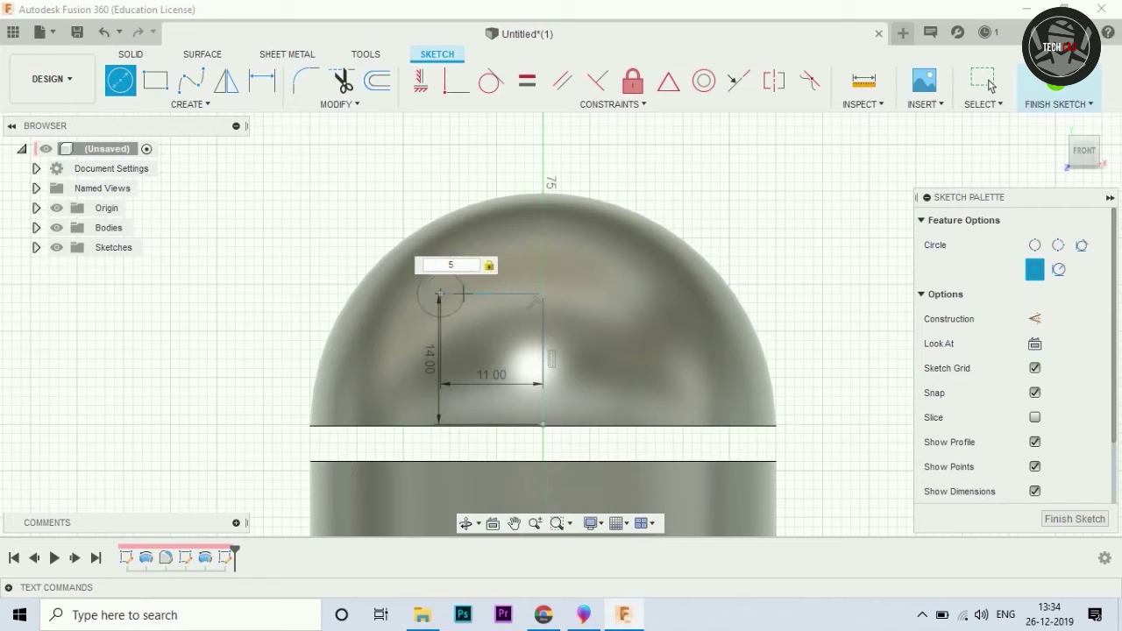
key("Return")
key("Escape")
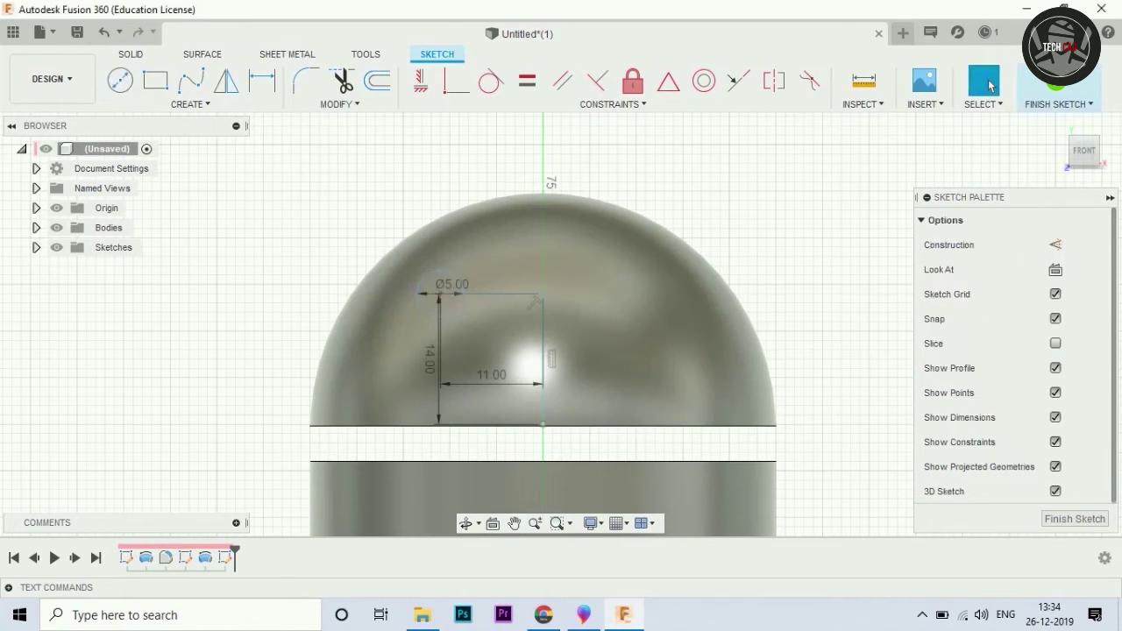
Mirror the Ø5 mm circle across the 14 mm vertical line and finish the sketch.
left_click(226, 81)
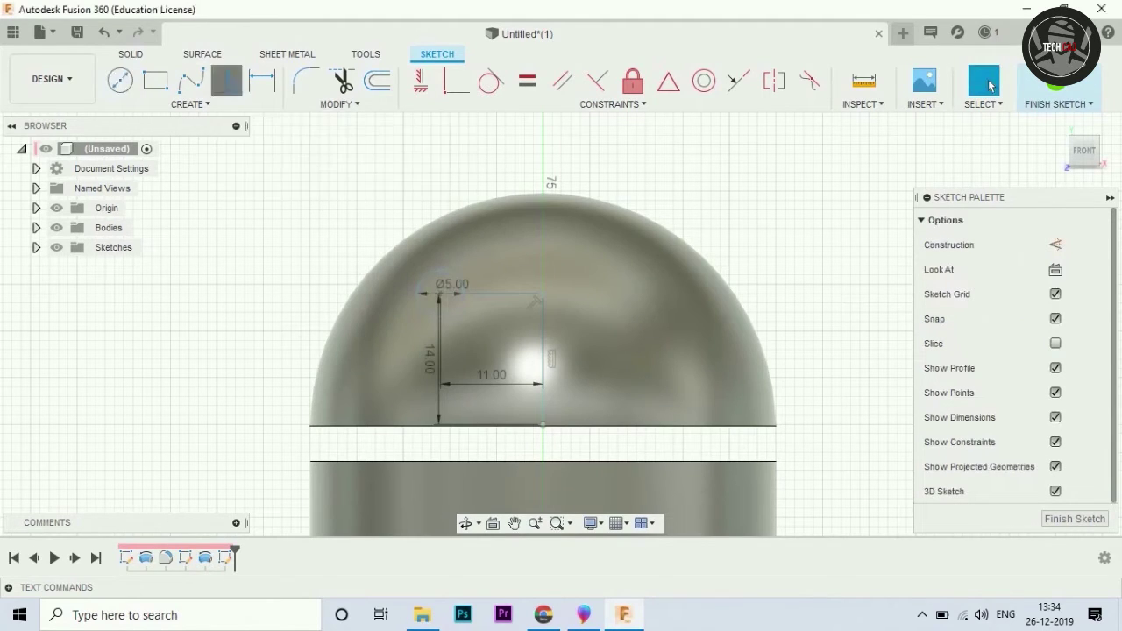
left_click(455, 312)
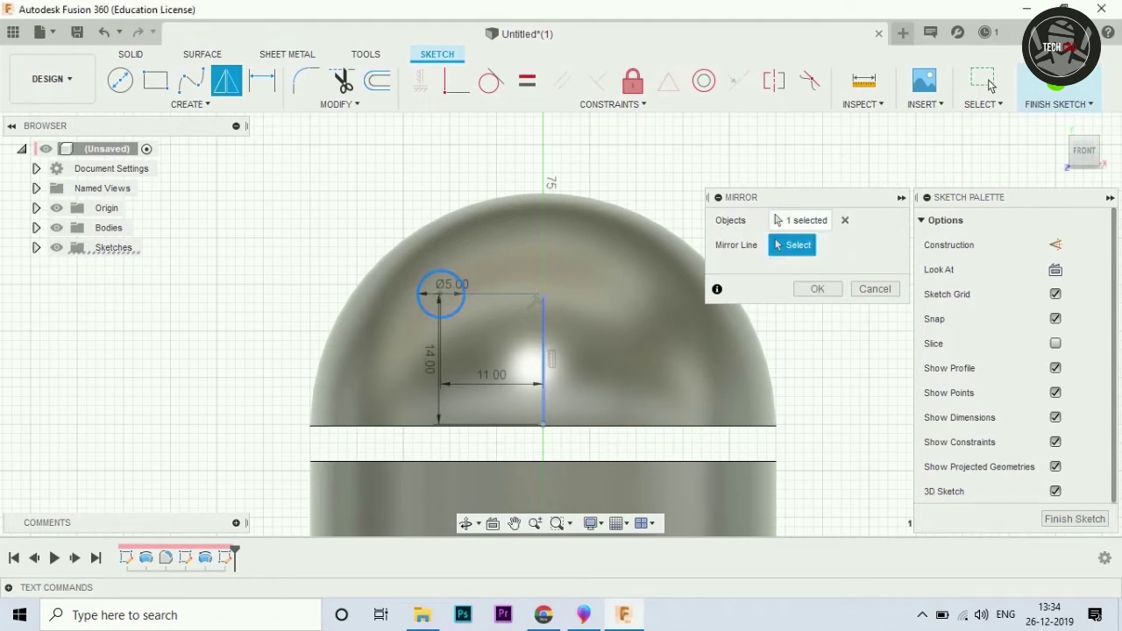
left_click(543, 359)
key("Return")
key("F6")
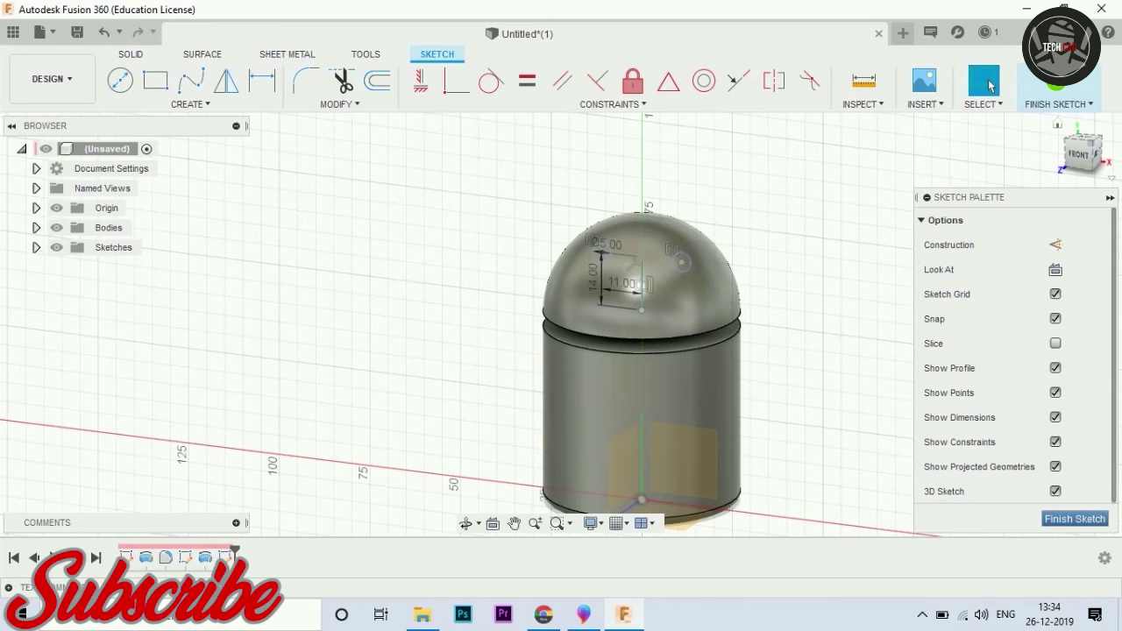
left_click(990, 84)
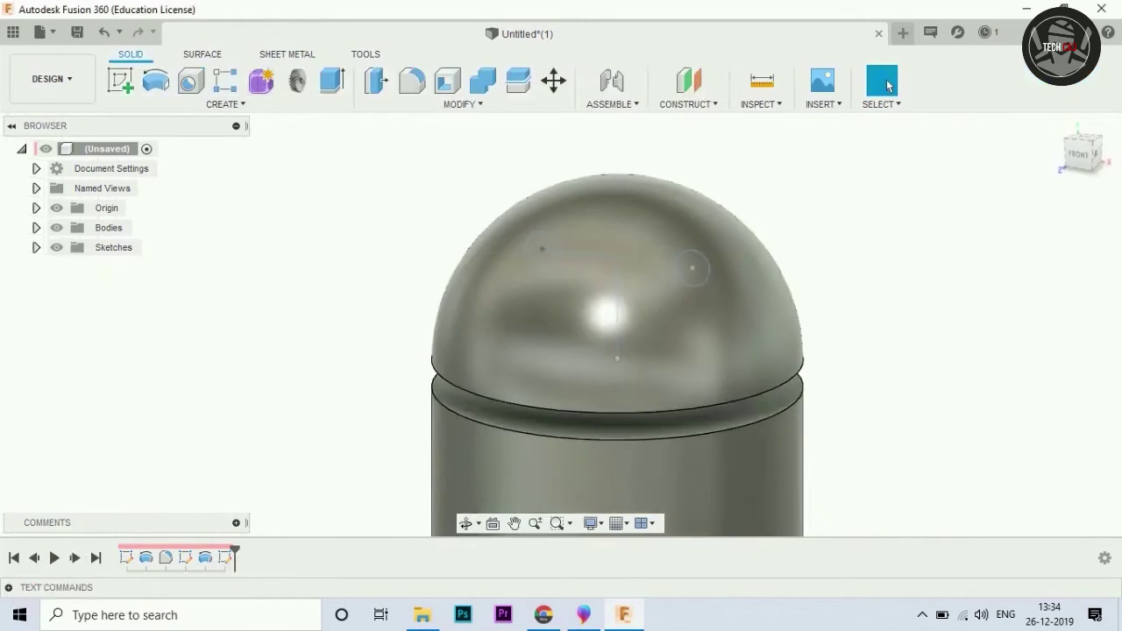
Surface-extrude both Ø5 mm circles 29 mm into tubes through the dome.
left_click(203, 54)
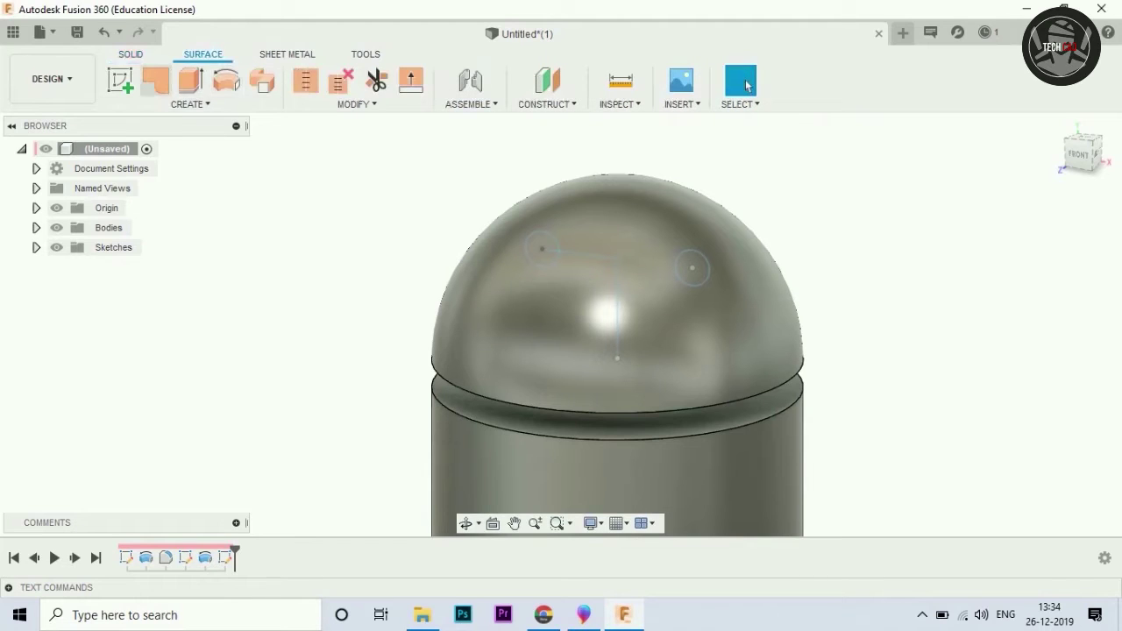
key("e")
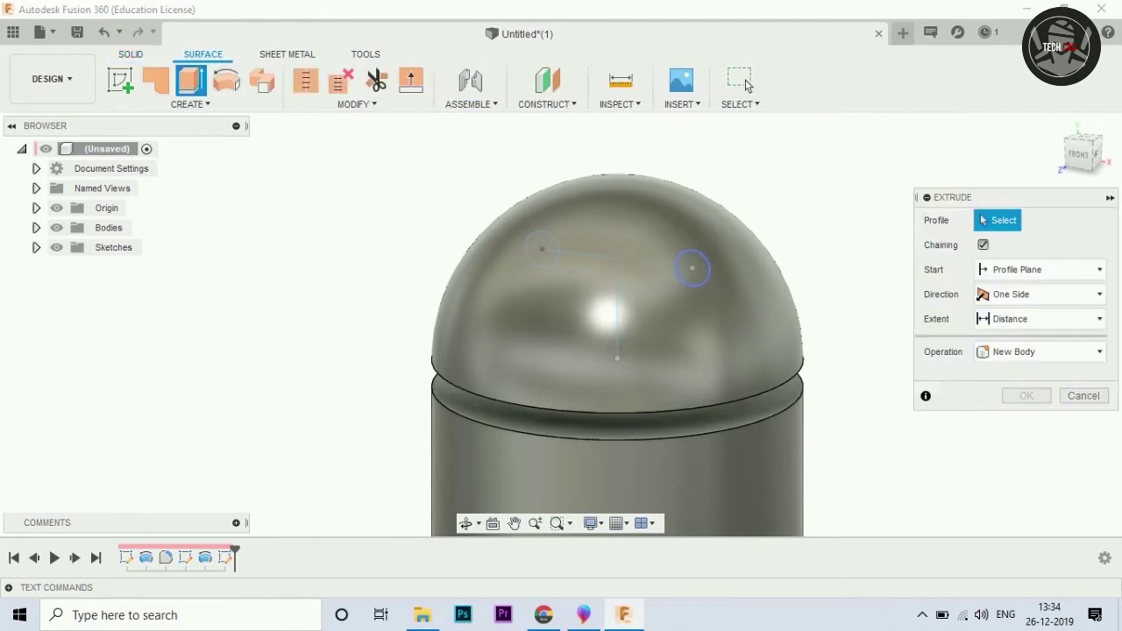
left_click(691, 268)
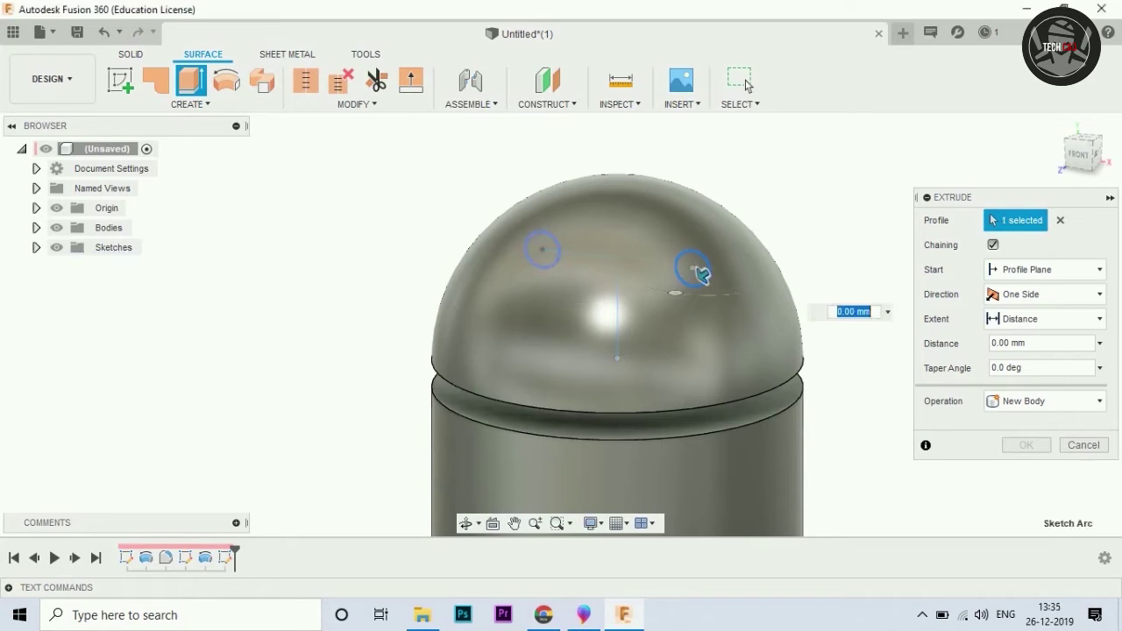
left_click_drag(547, 244, 459, 302)
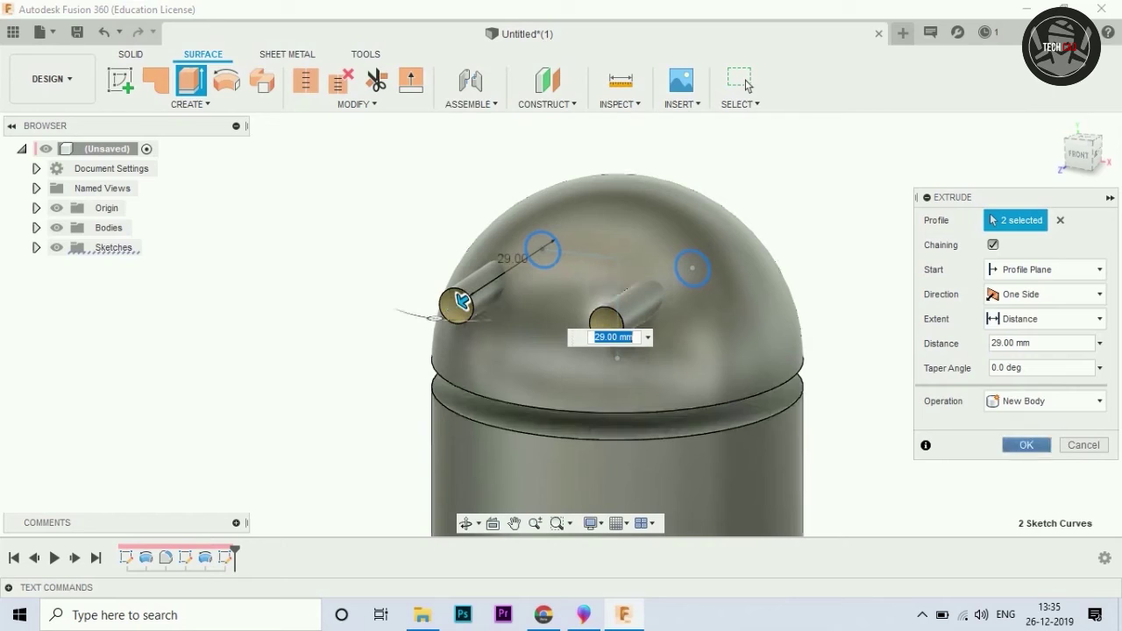
key("Return")
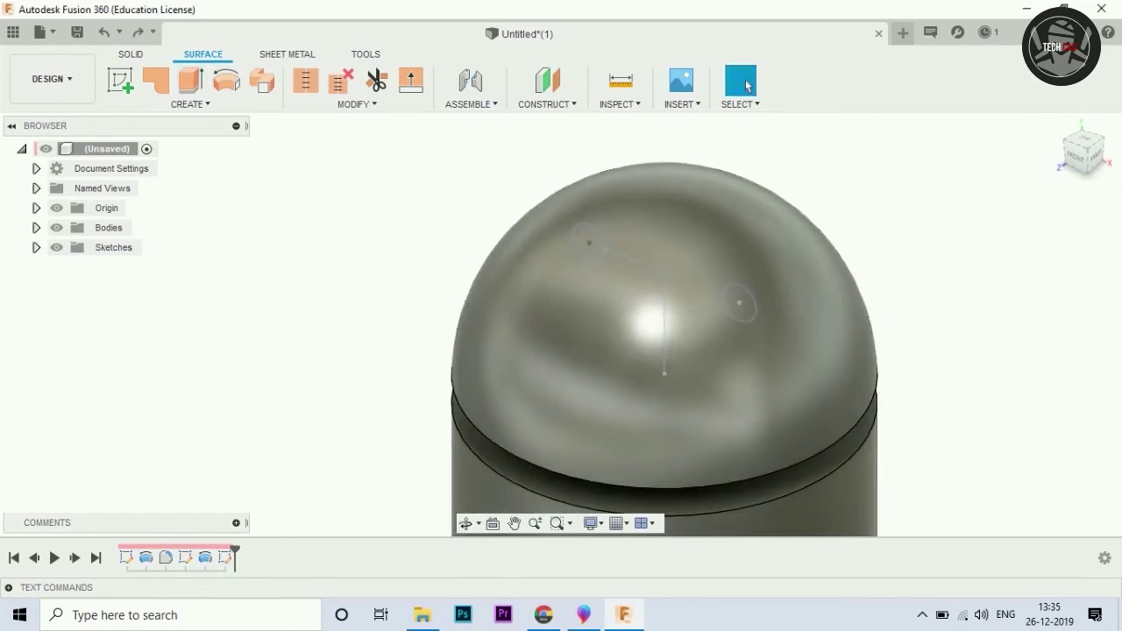
left_click(137, 31)
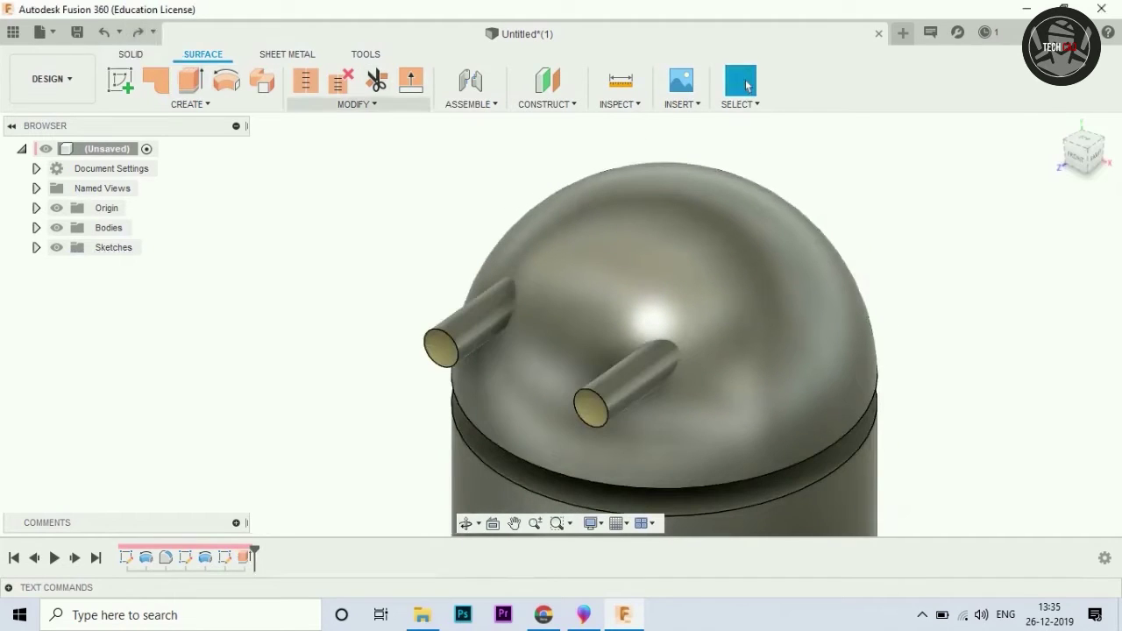
left_click(357, 103)
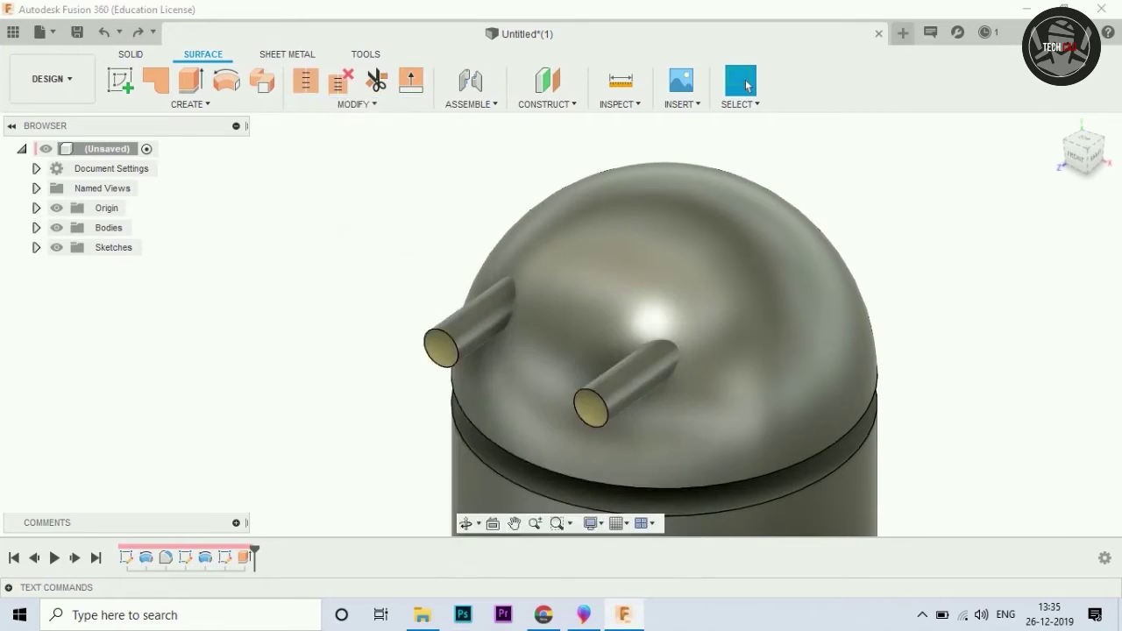
left_click(326, 302)
Split the dome face using both tubes as splitting tools.
left_click(657, 263)
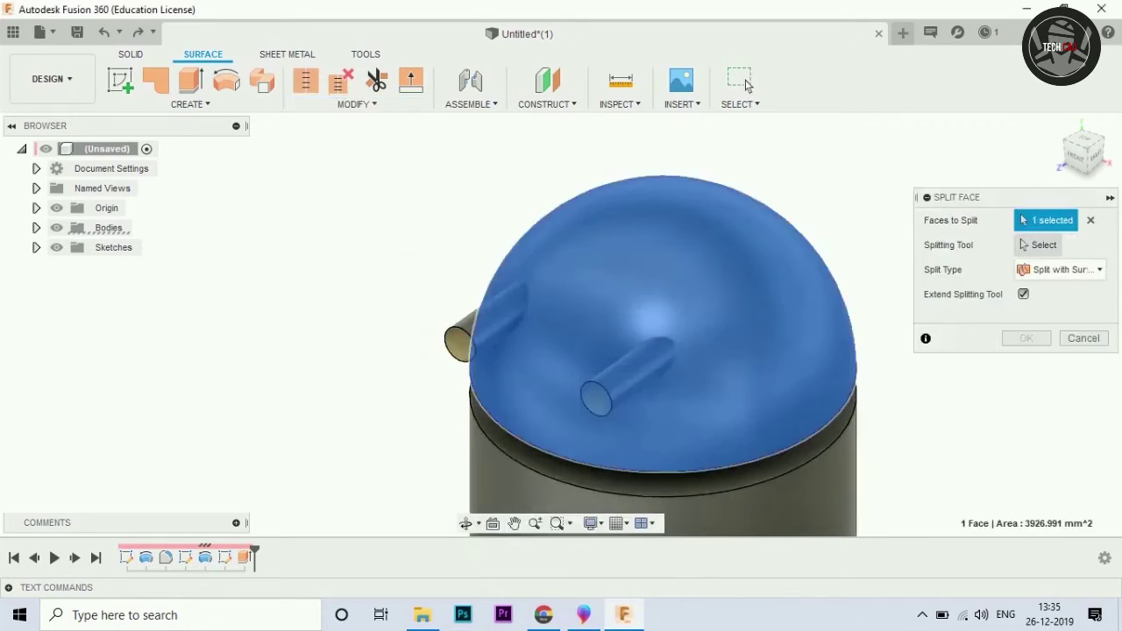
left_click(1037, 245)
left_click(649, 351)
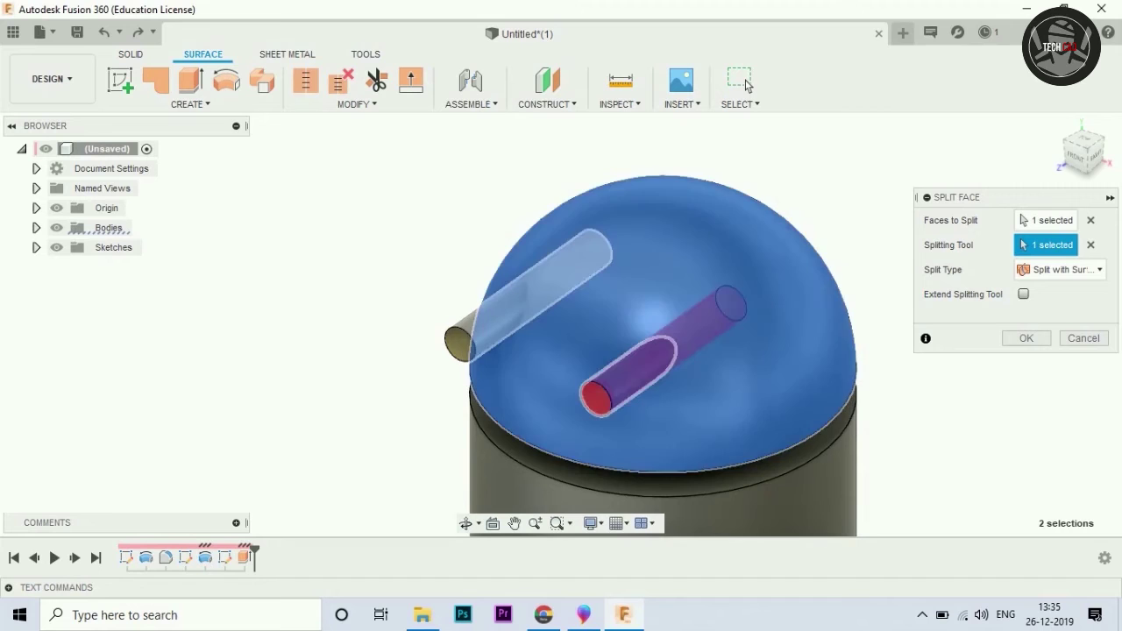
left_click(490, 311)
key("Return")
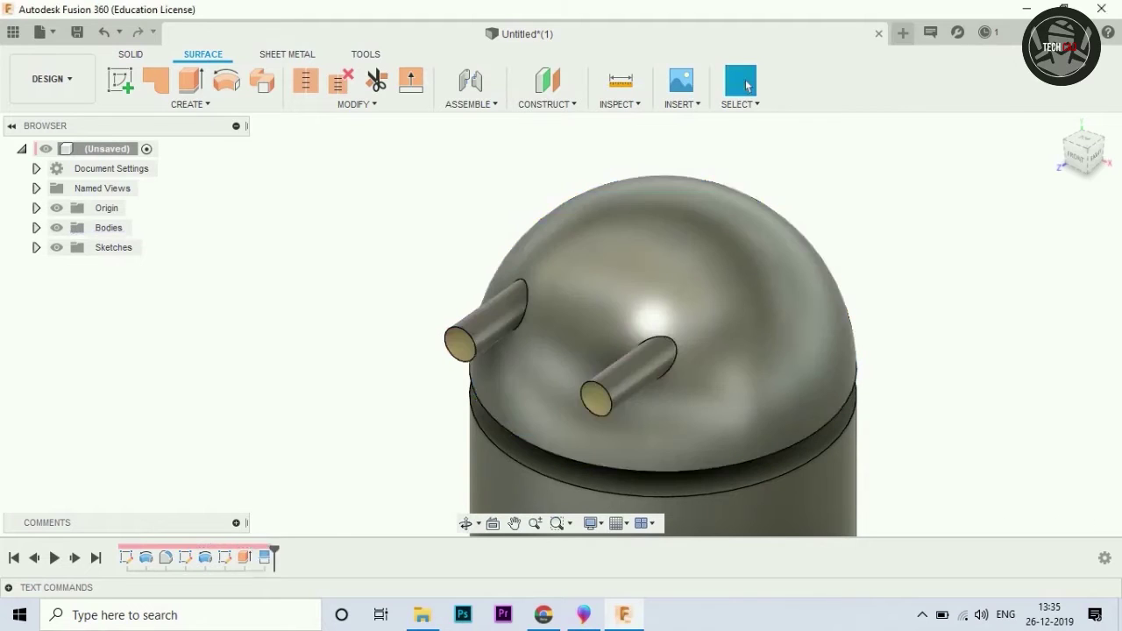
Delete both tubes, leaving circular eye outlines, and turn the view to face the front.
middle_click_drag(546, 316, 556, 315, "shift")
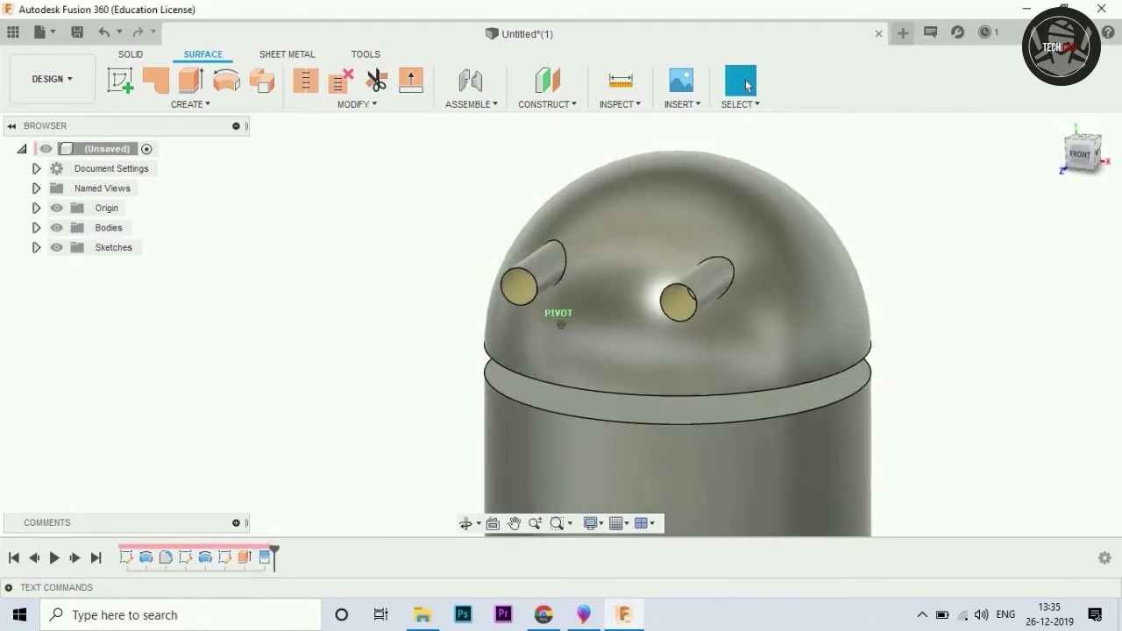
key("Delete")
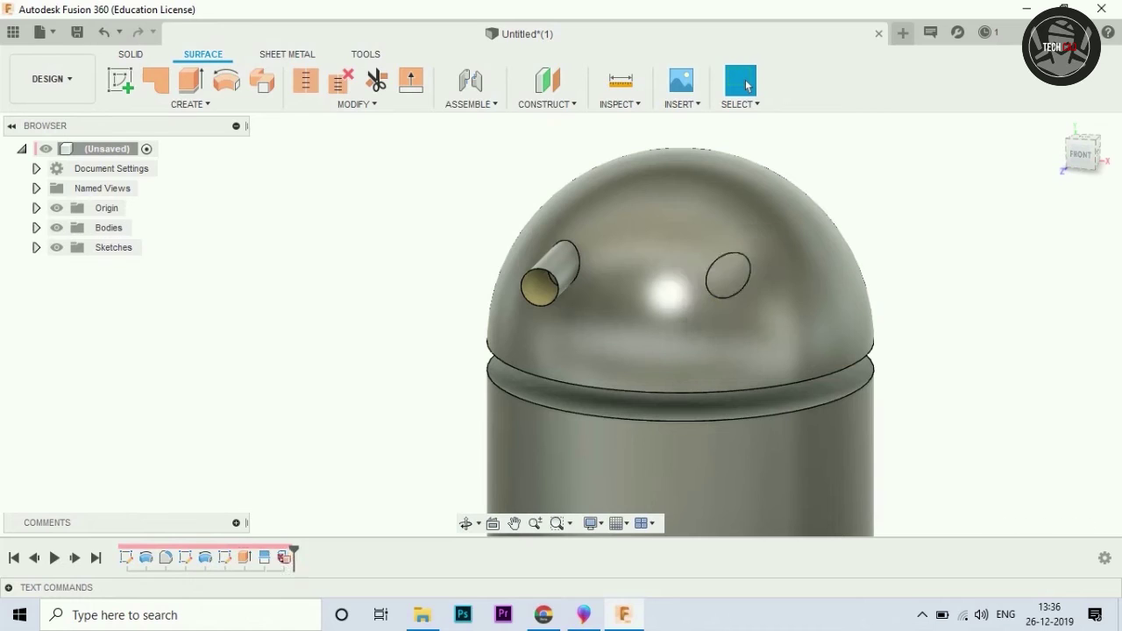
left_click(552, 276)
key("Delete")
middle_click_drag(560, 323, 566, 333, "shift")
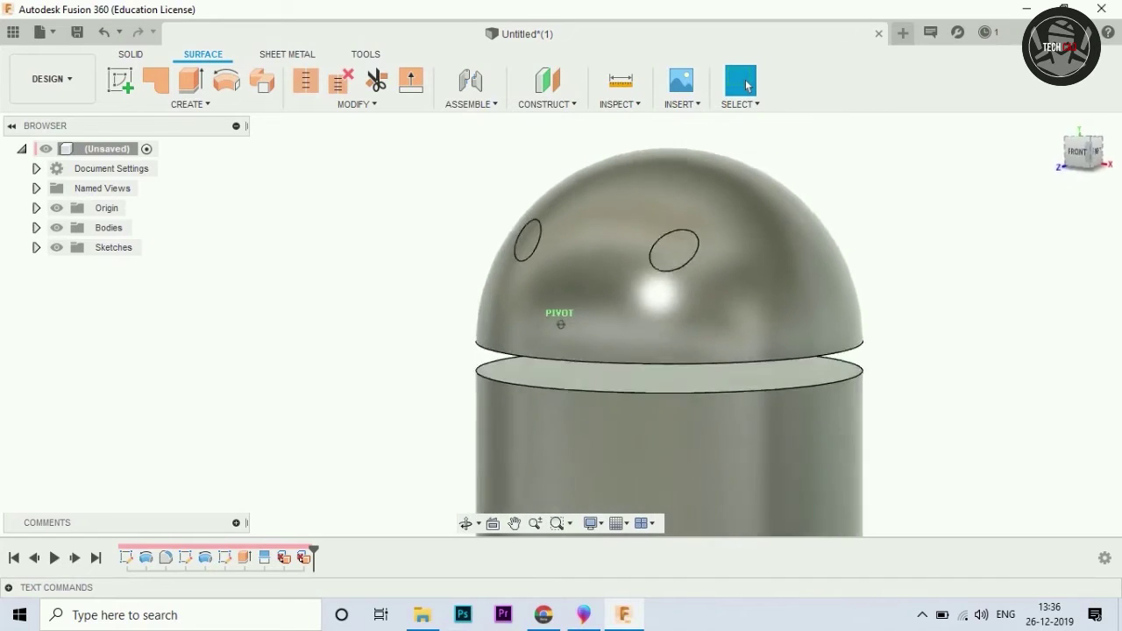
middle_click_drag(560, 324, 614, 369, "shift")
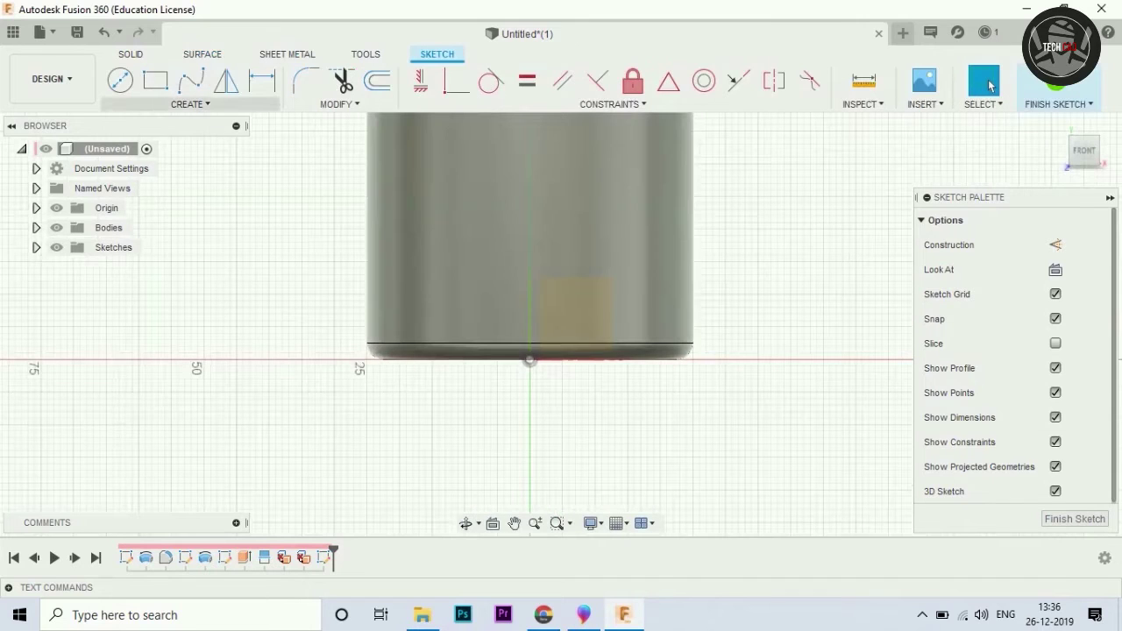
Draw a 12.75 mm guide line from the origin and an 11 mm line below it.
left_click(190, 104)
left_click(191, 104)
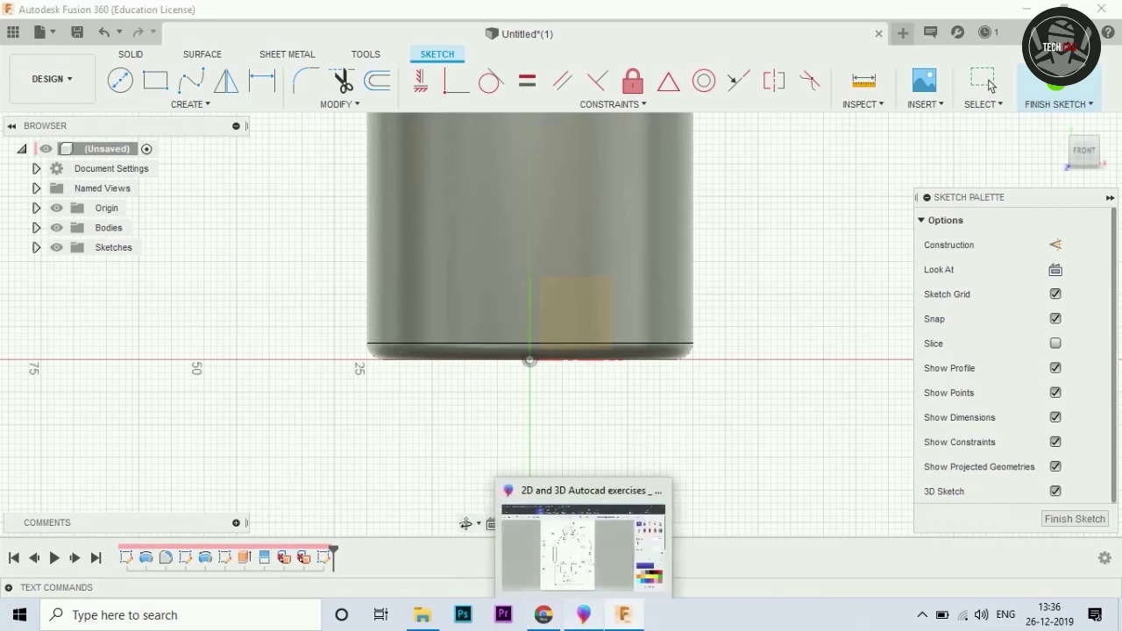
scroll(545, 418, "up", 2)
left_click(524, 336)
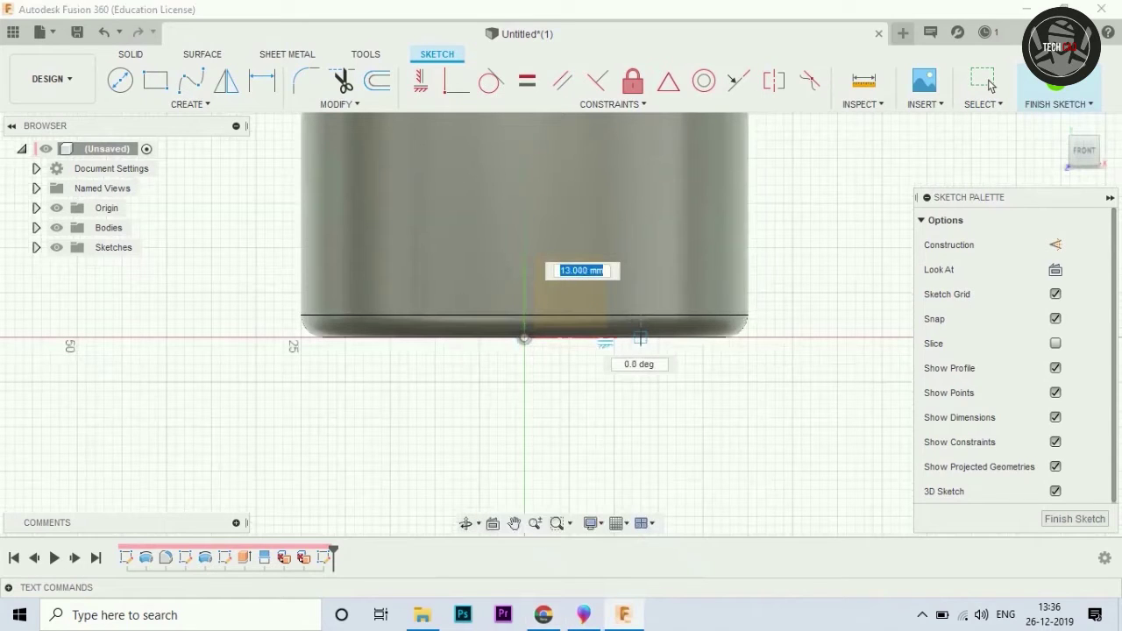
type("12.75")
key("Return")
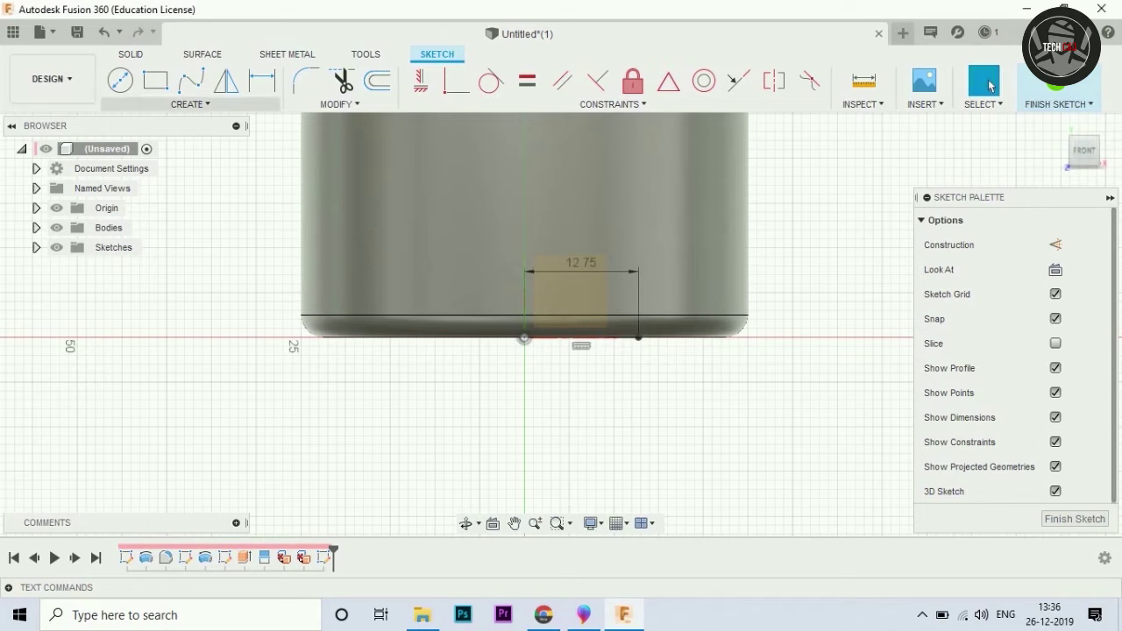
left_click(990, 85)
left_click(639, 338)
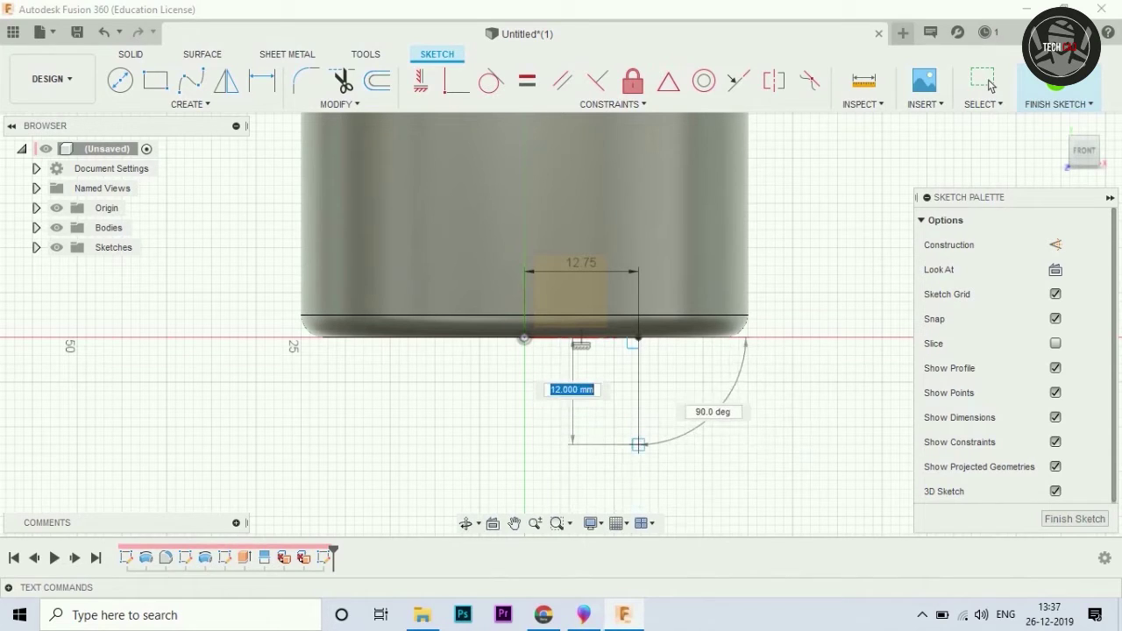
type("11")
key("Return")
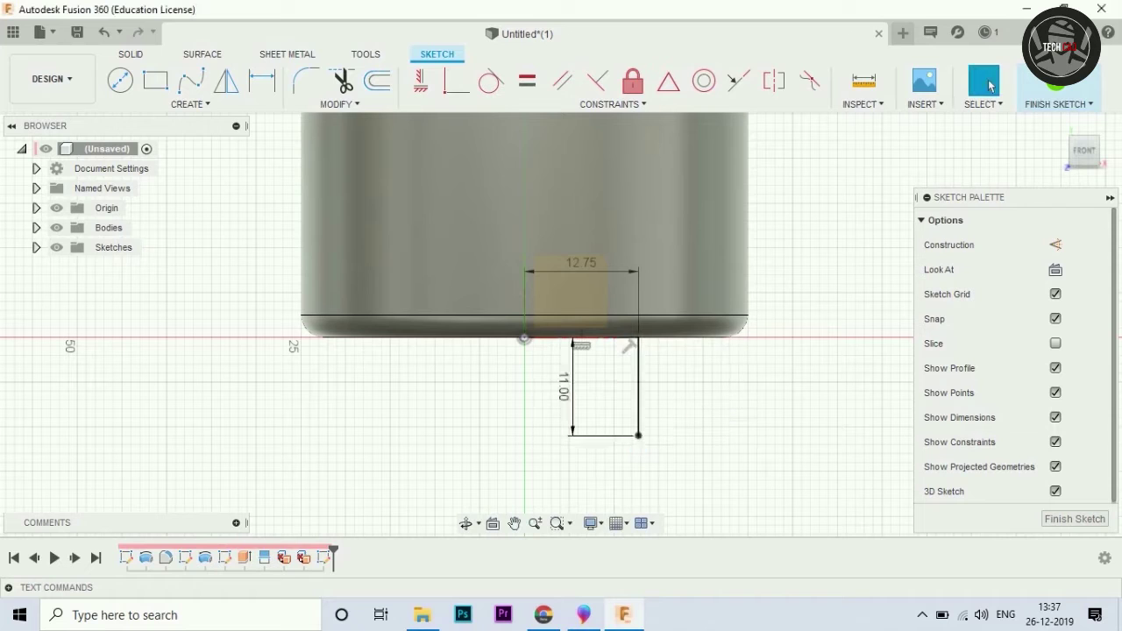
Draw the 6.375 mm wide by 11 mm tall leg rectangle.
left_click(190, 103)
key("Escape")
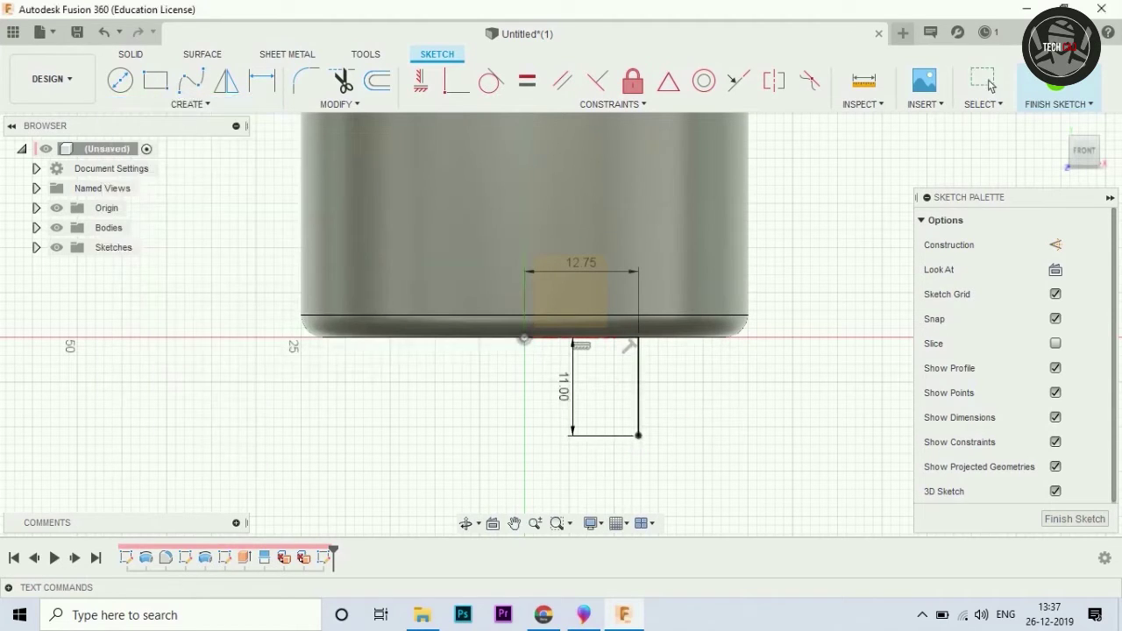
left_click(637, 338)
type("12.75")
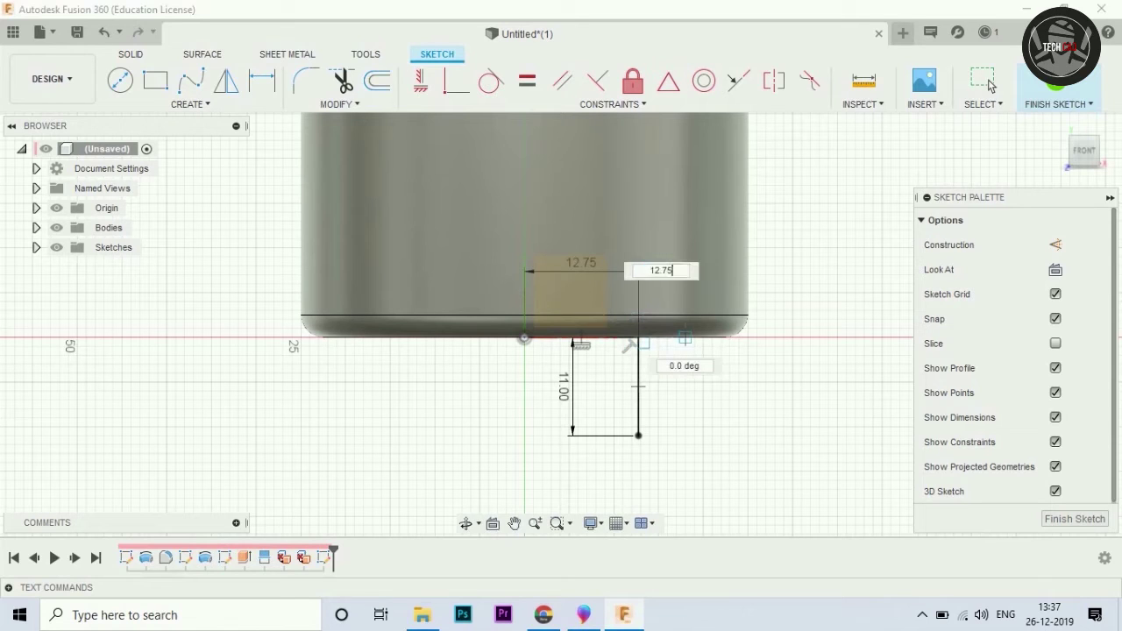
key("Tab")
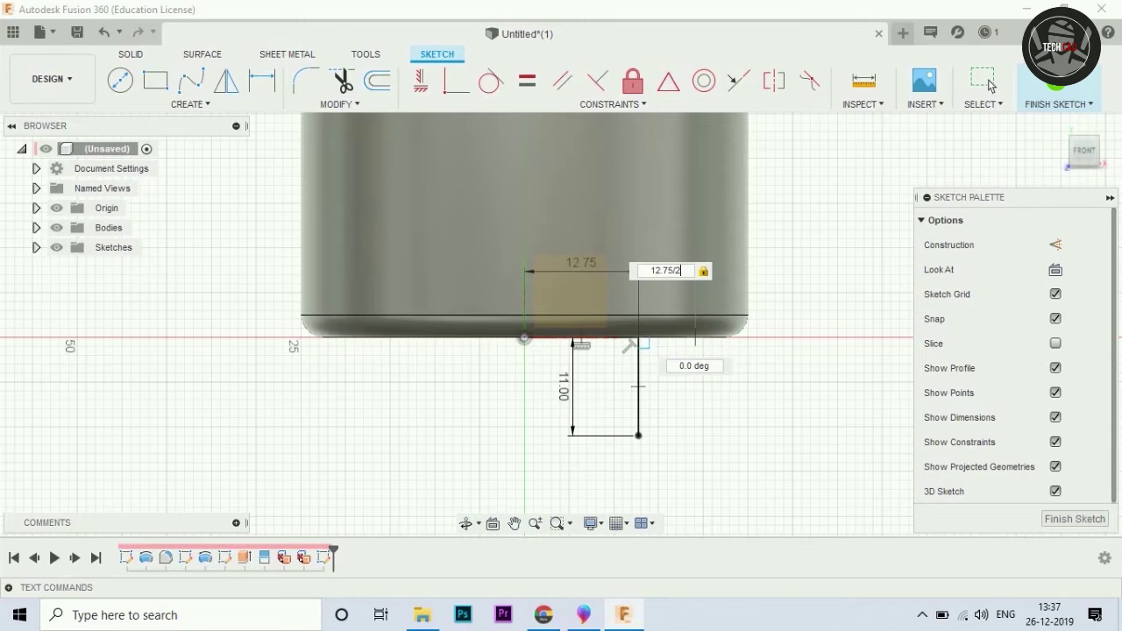
key("Return")
left_click(990, 85)
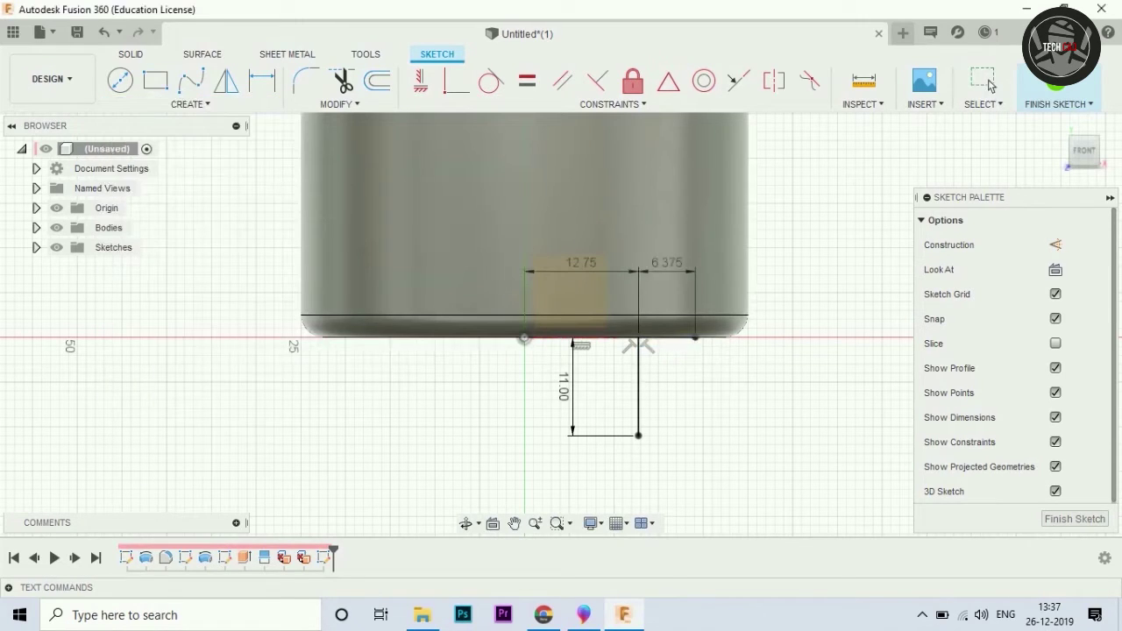
left_click(695, 338)
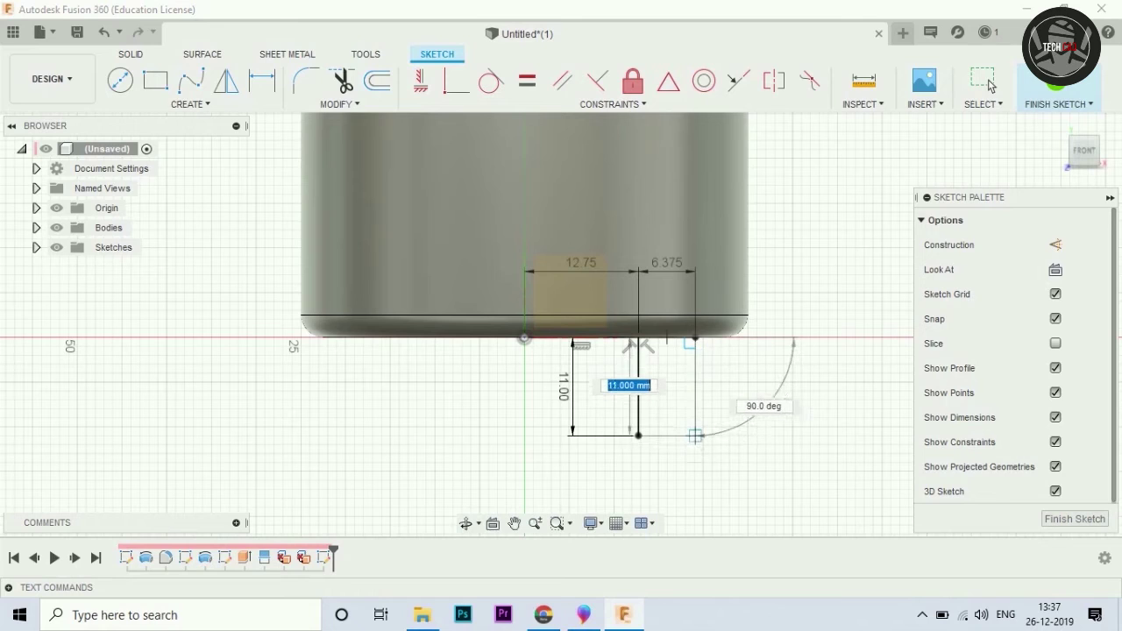
left_click(695, 436)
left_click(638, 435)
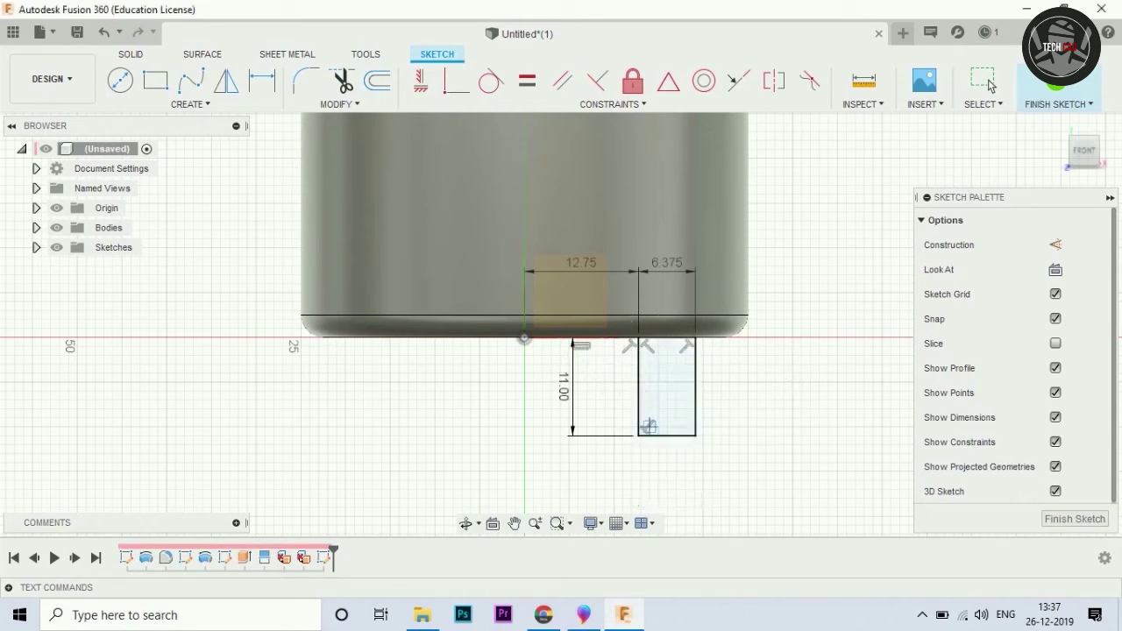
scroll(622, 310, "down", 1)
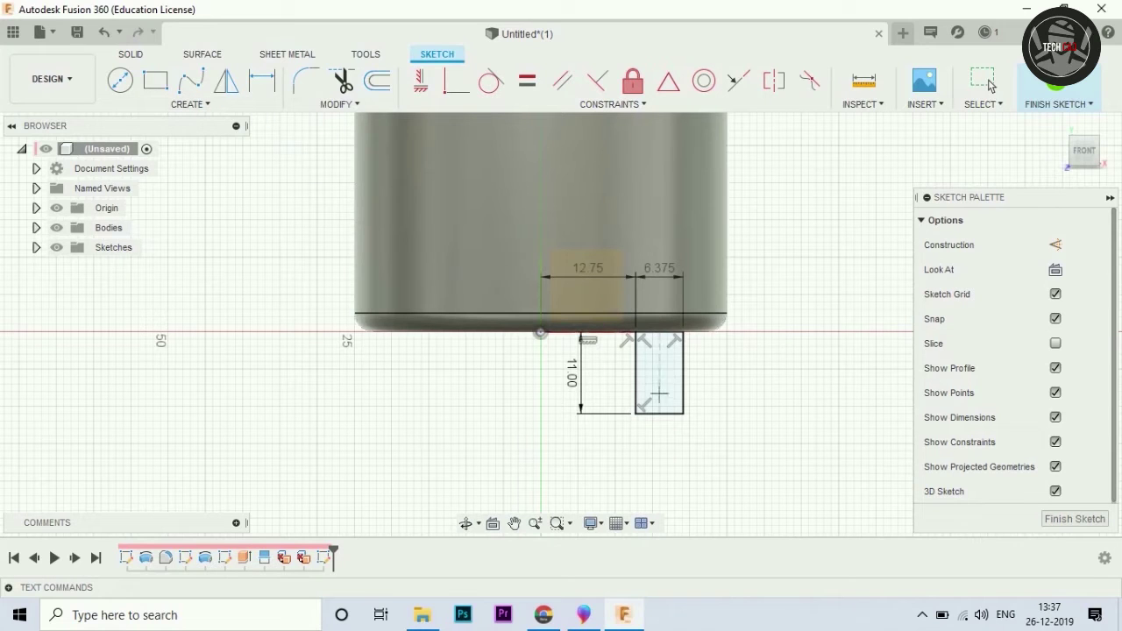
Add a vertical axis line and a centre-point arc forming the leg's quarter-round bottom.
left_click(638, 413)
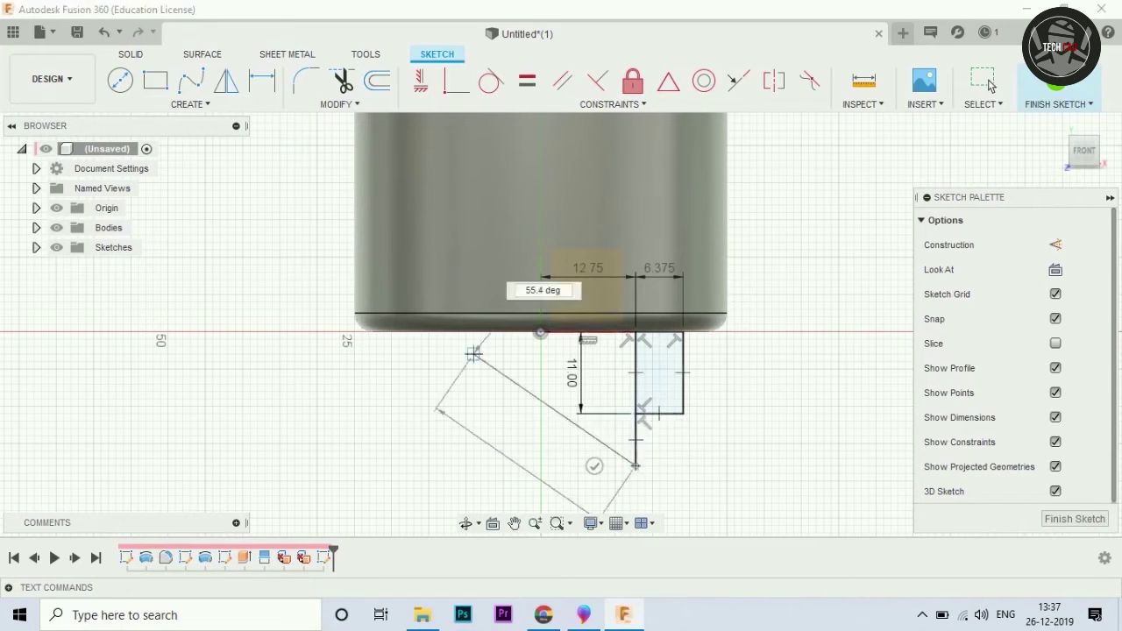
scroll(583, 359, "down", 1)
left_click(633, 456)
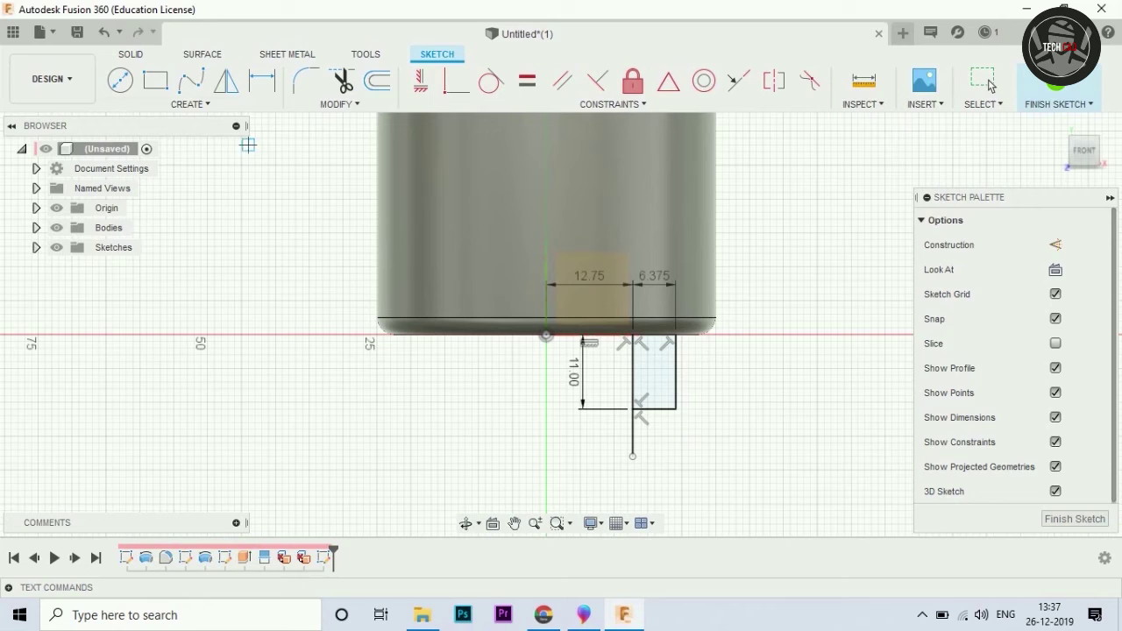
left_click(190, 103)
mouse_move(176, 178)
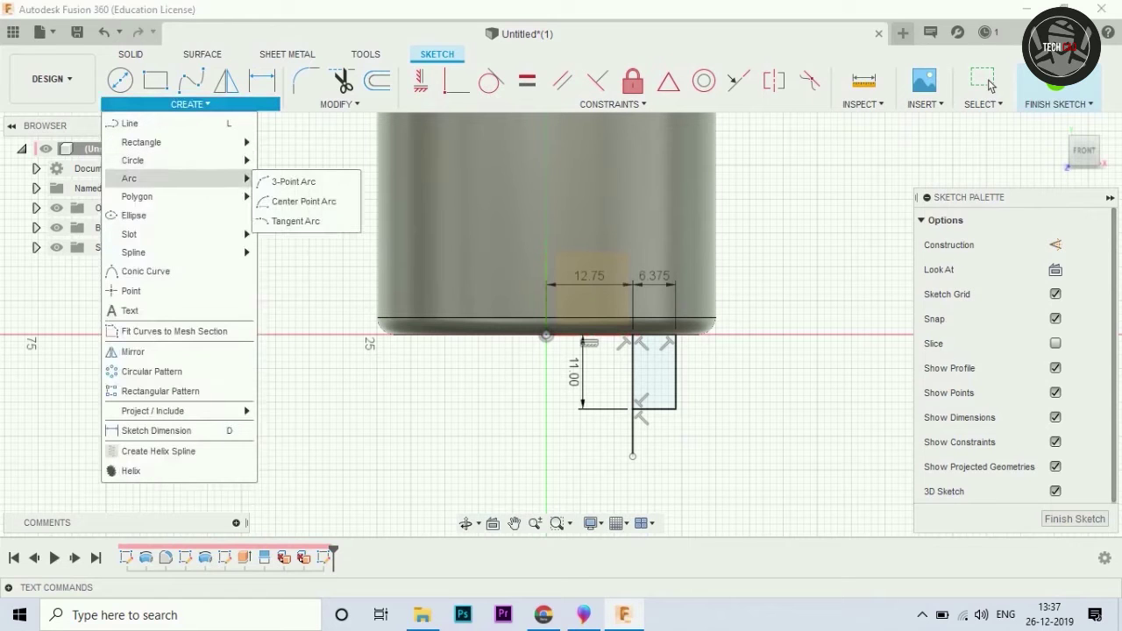
left_click(303, 201)
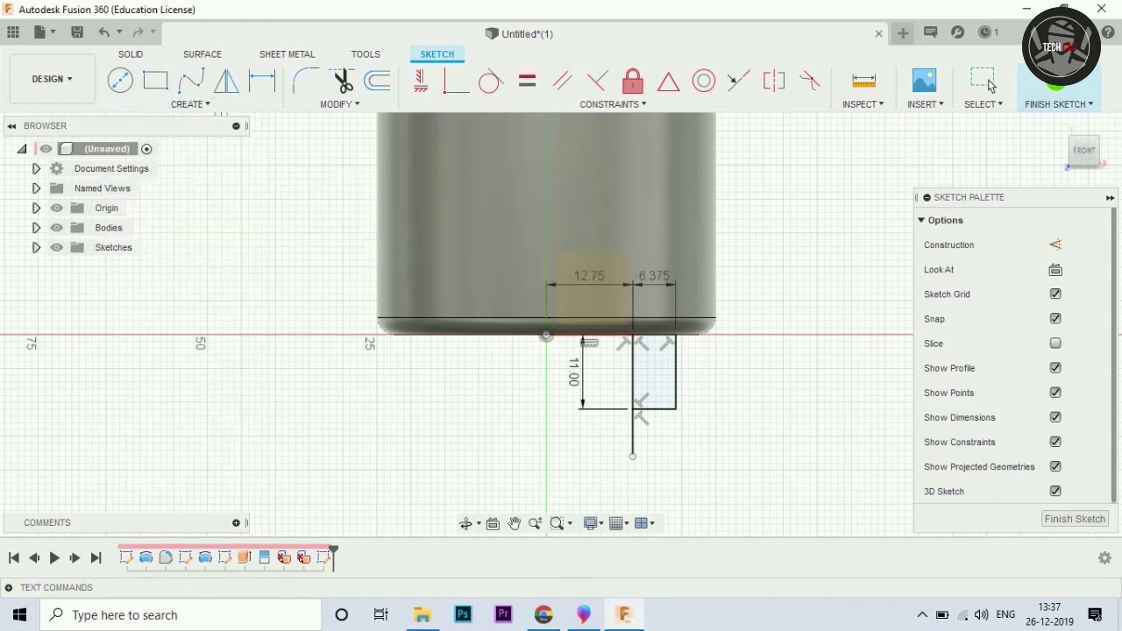
scroll(653, 421, "up", 2)
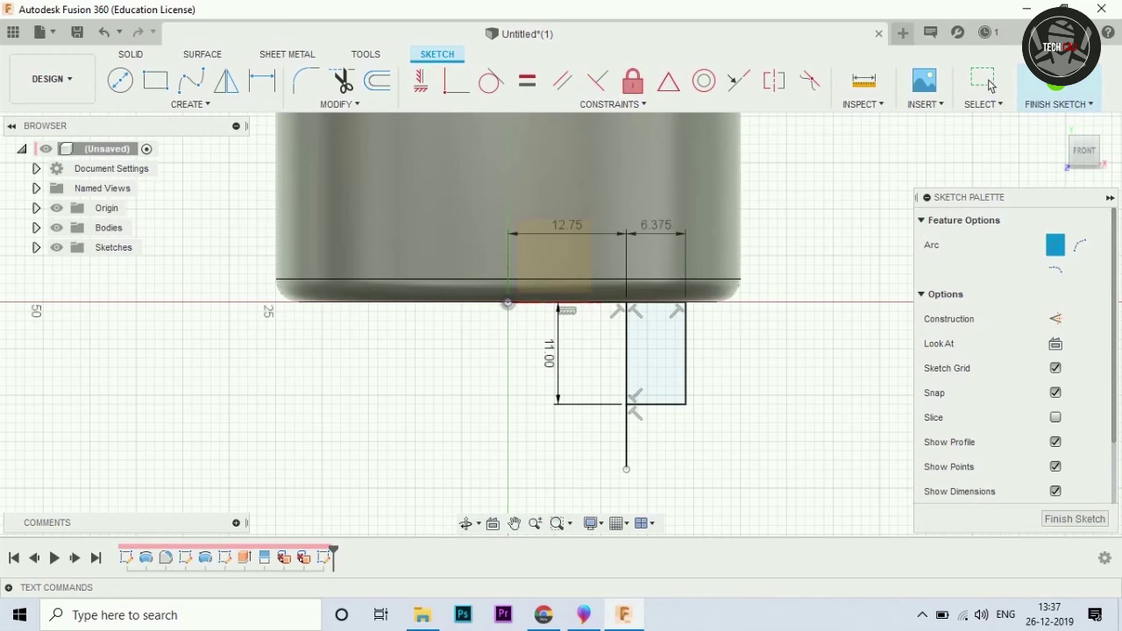
left_click(626, 404)
left_click(692, 405)
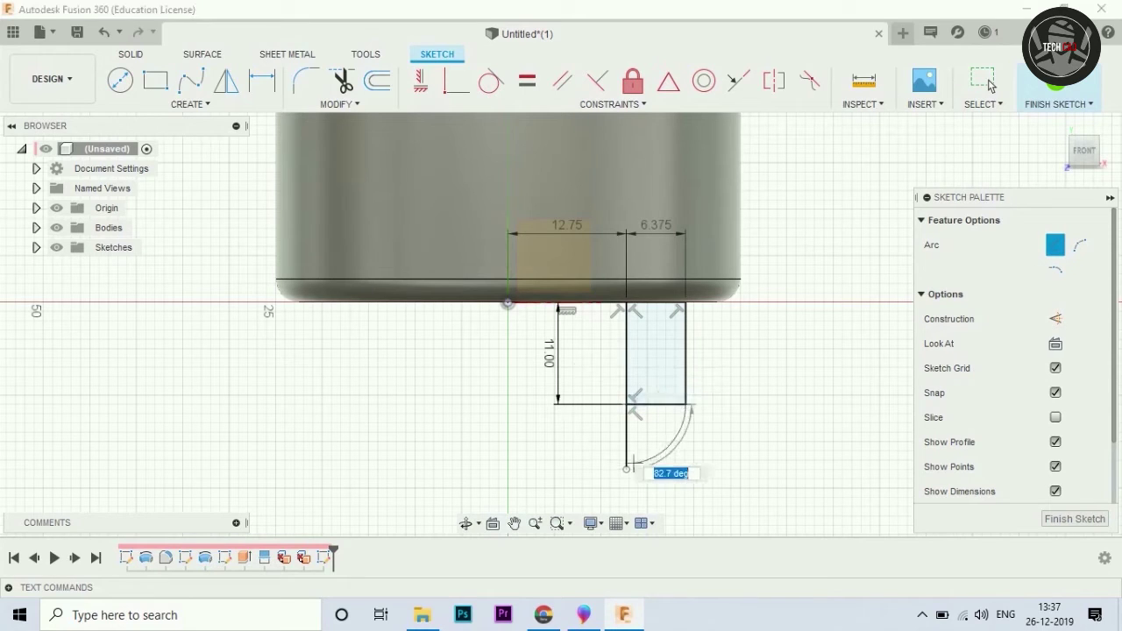
left_click(626, 465)
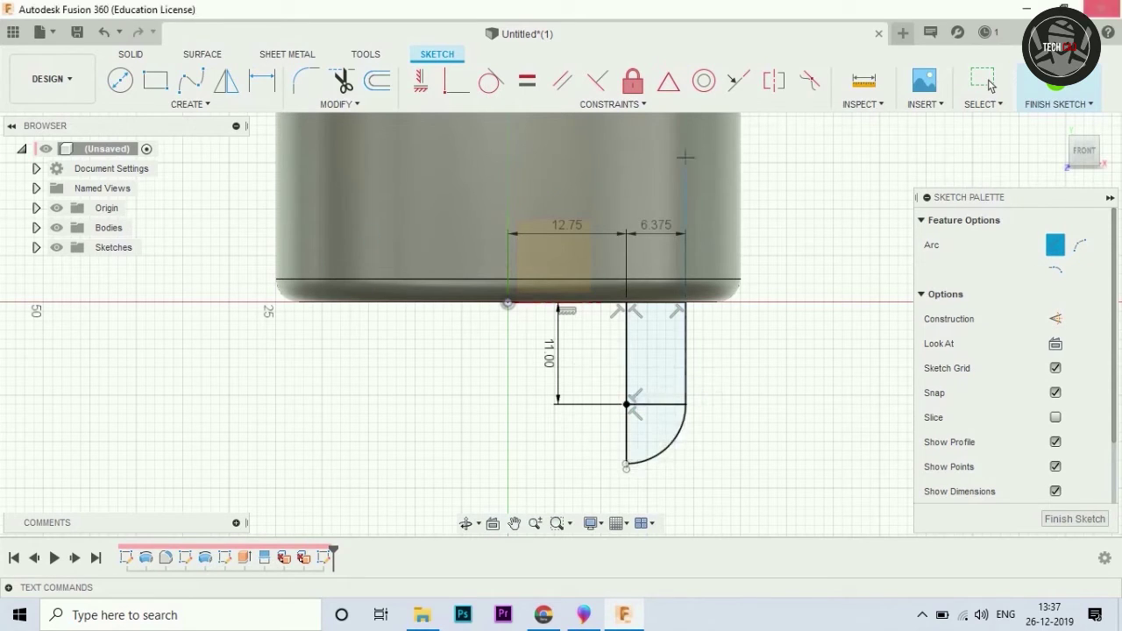
scroll(403, 289, "down", 2)
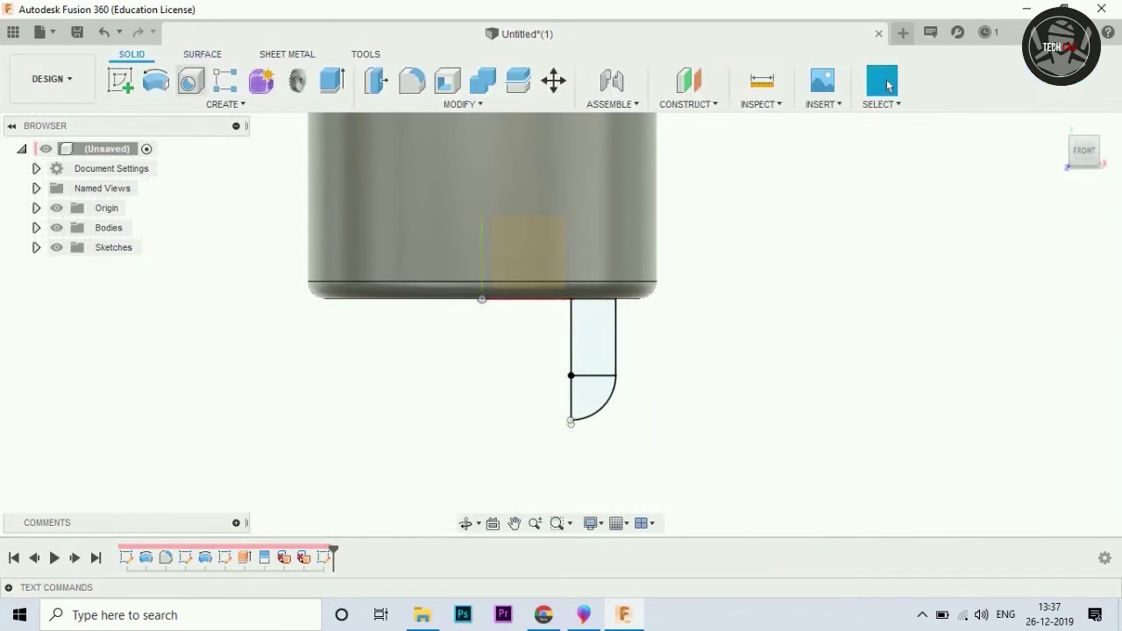
Revolve the rectangle and quarter-round leg profiles 360° around the vertical axis line.
left_click(155, 80)
left_click(593, 337)
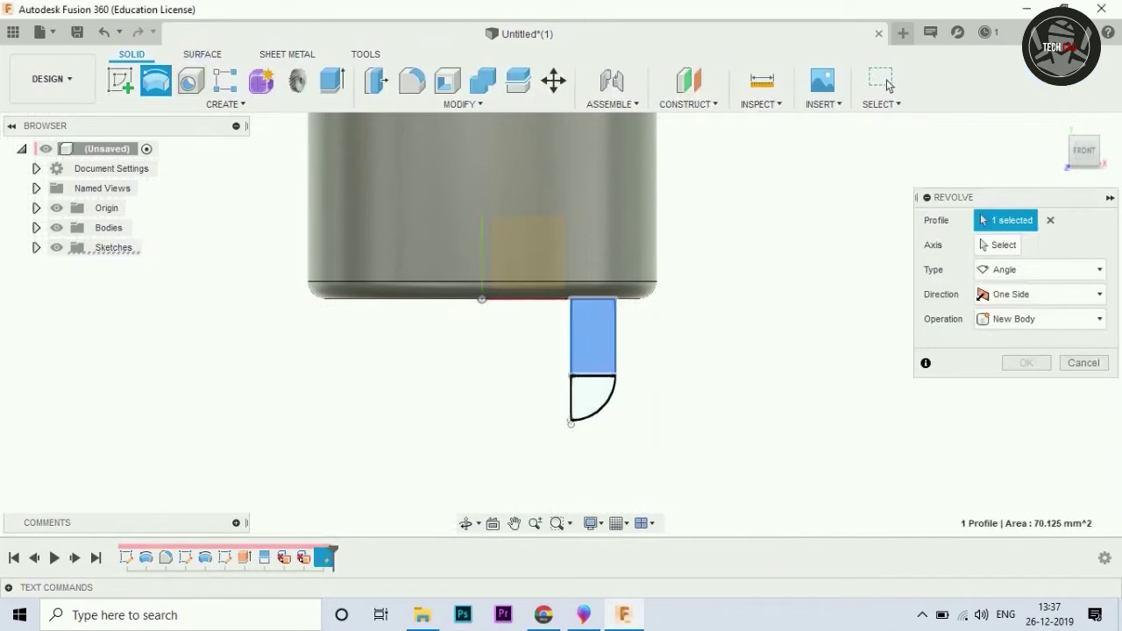
left_click(590, 396)
left_click(999, 244)
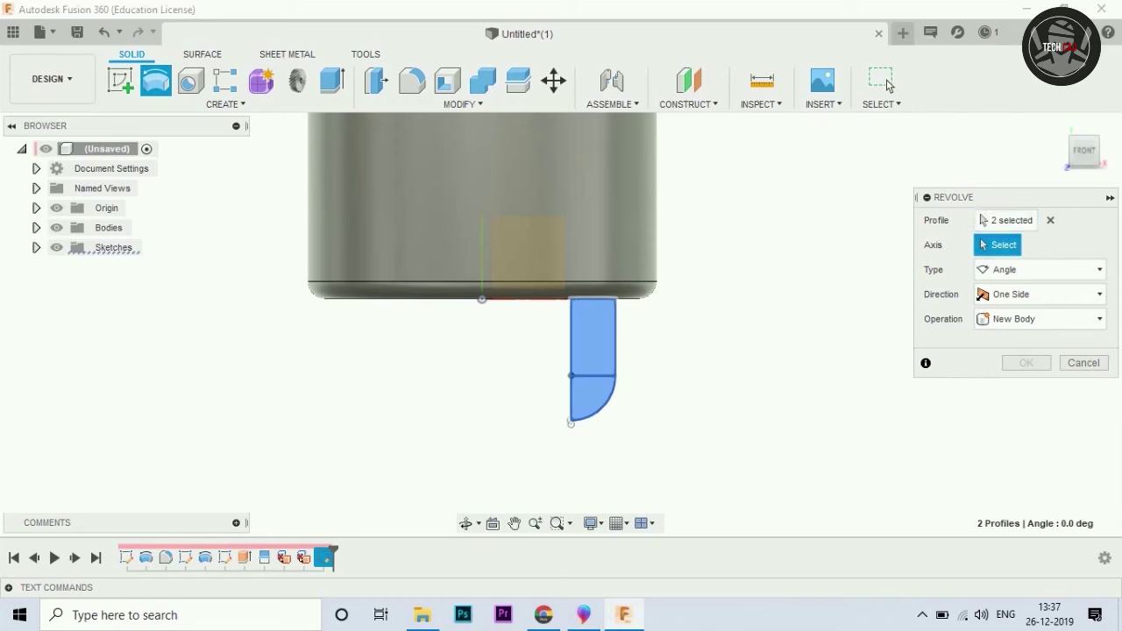
left_click(571, 342)
key("Return")
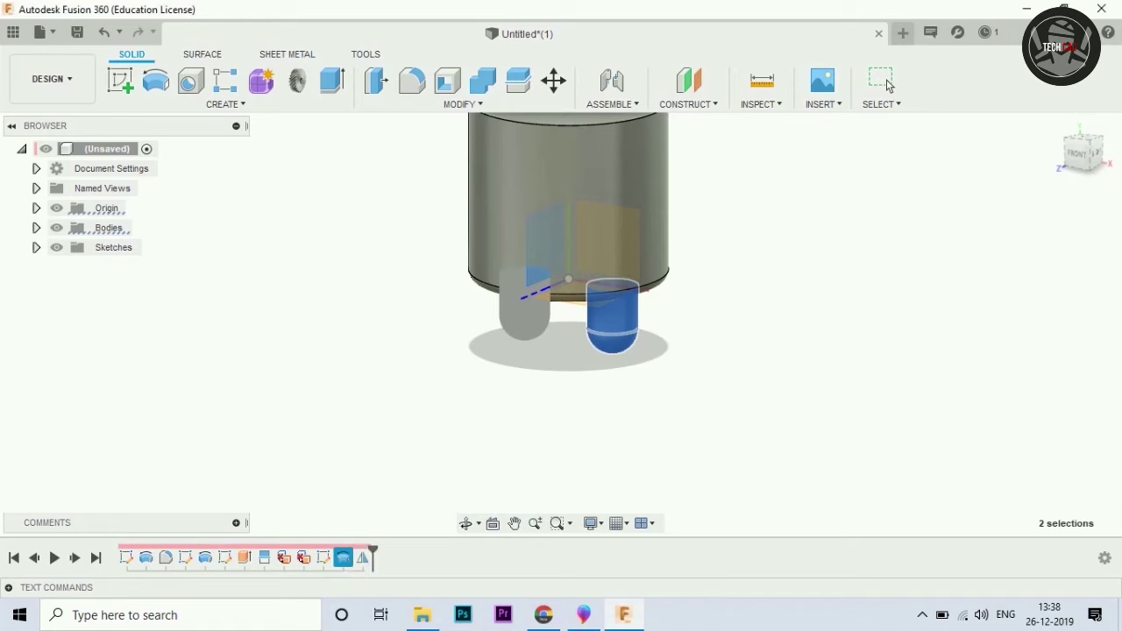
left_click(888, 85)
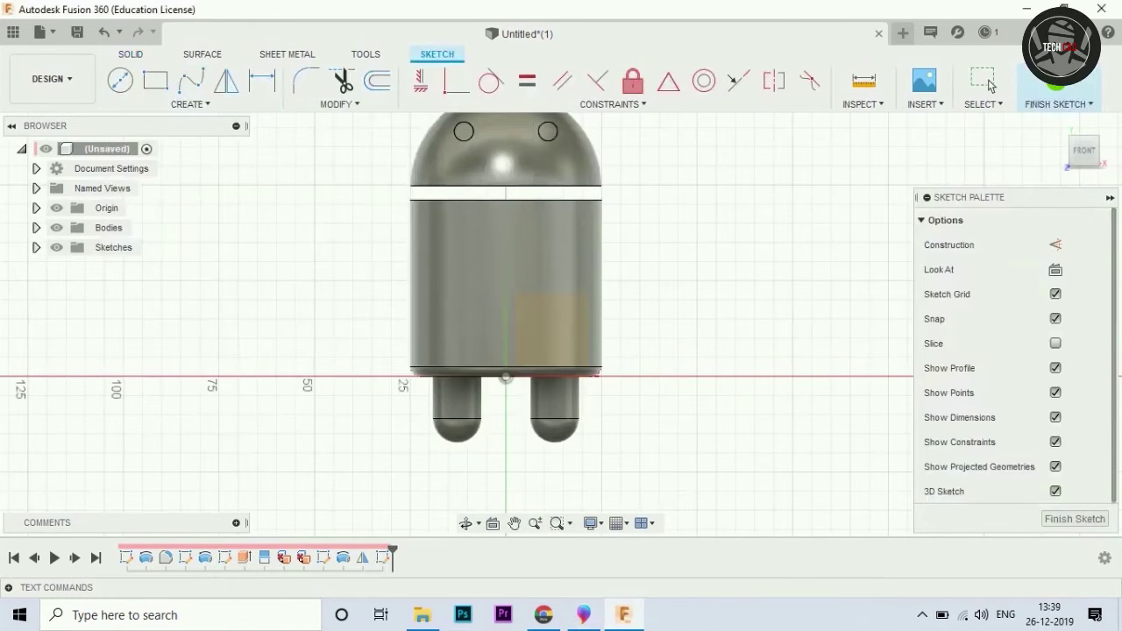
Draw a horizontal line from the sketch origin at half of the 64.2 body width.
left_click(505, 453)
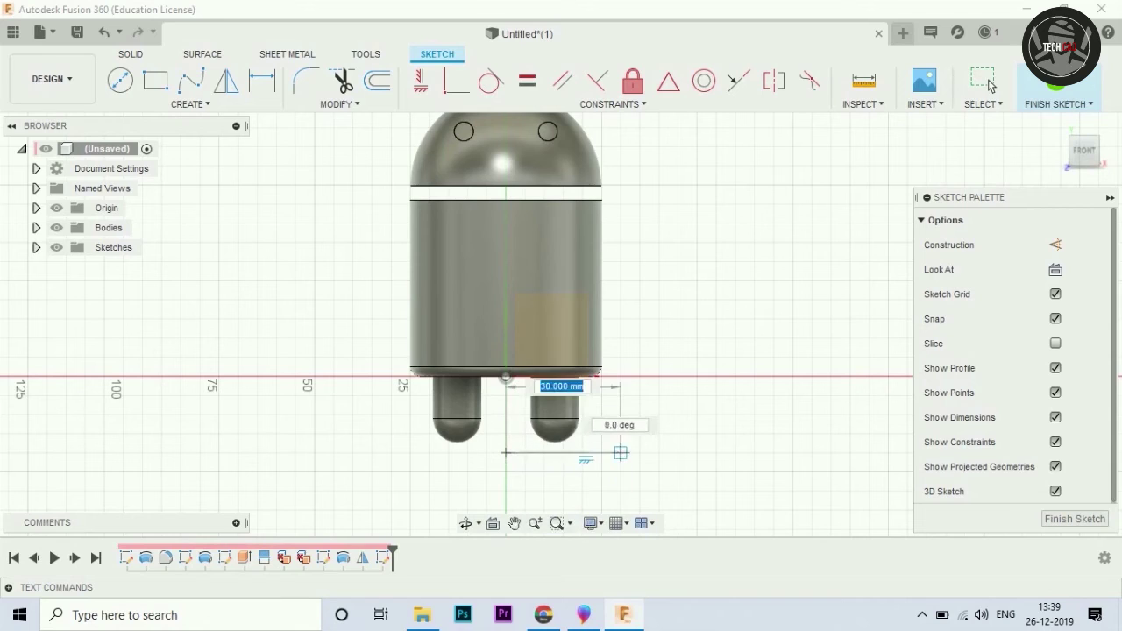
key("Tab")
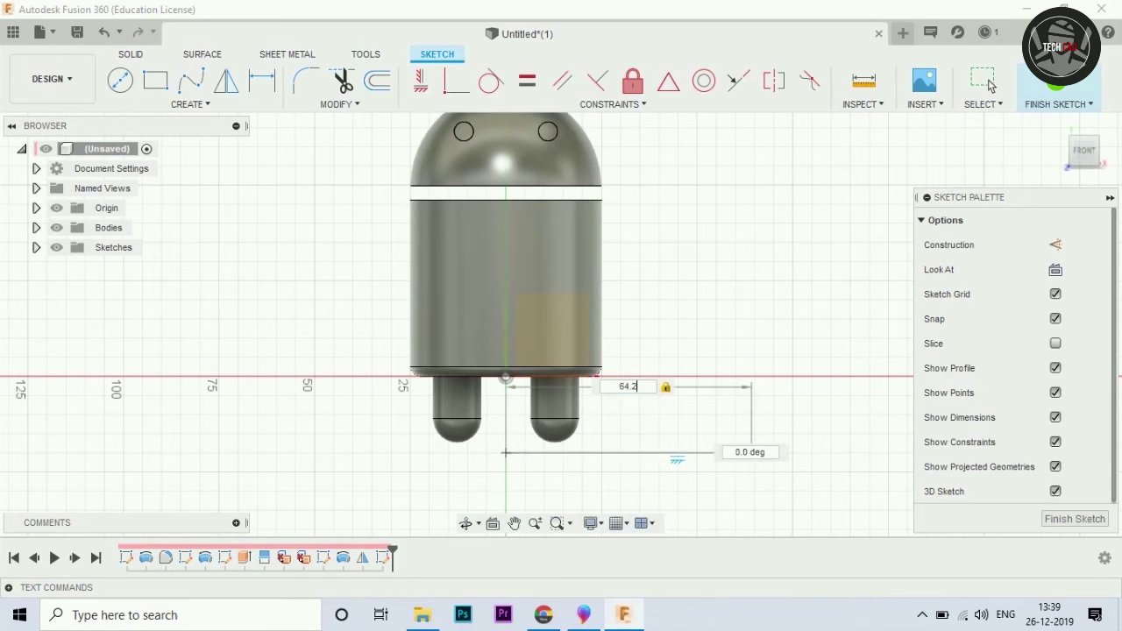
type("/2")
key("Return")
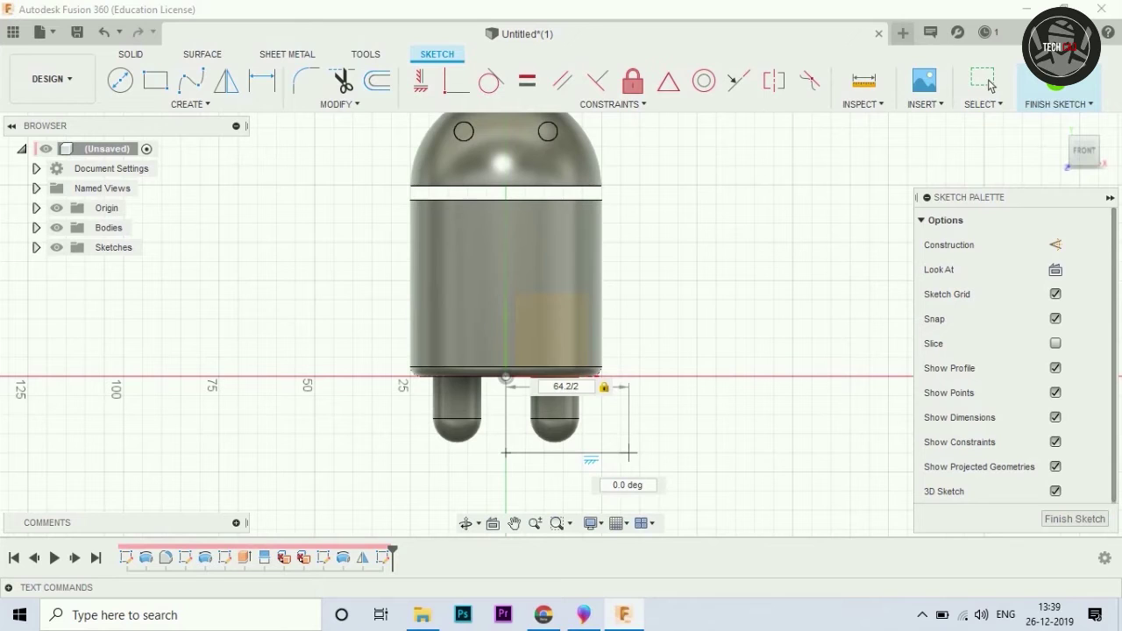
left_click(990, 85)
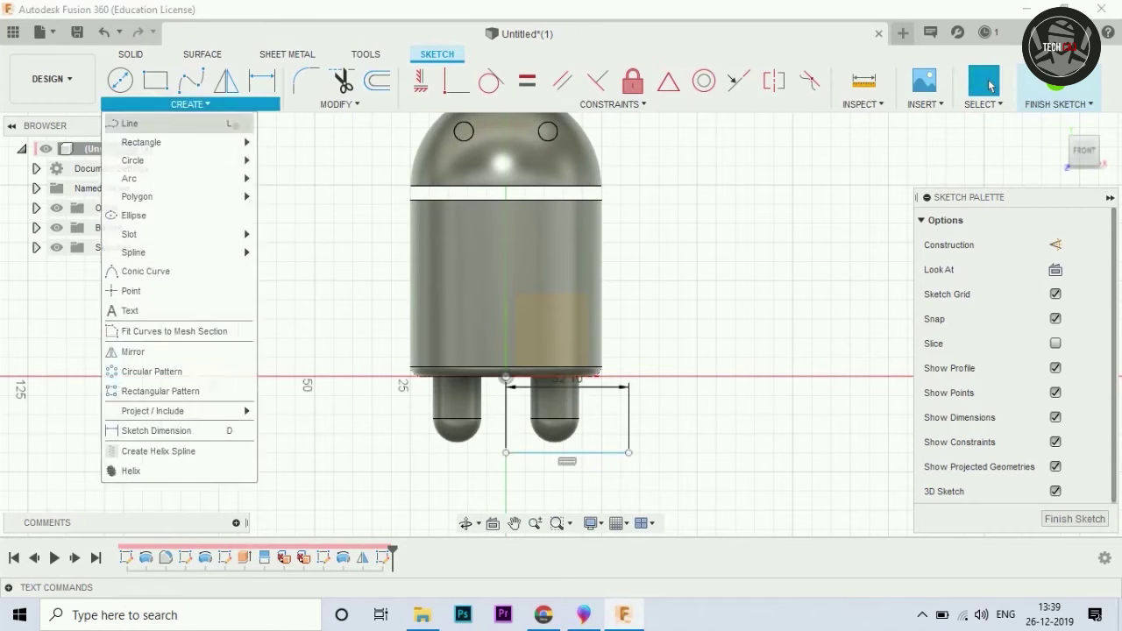
Draw a tall vertical line and a 6.6 mm short vertical line, then undo the extra line.
left_click(629, 452)
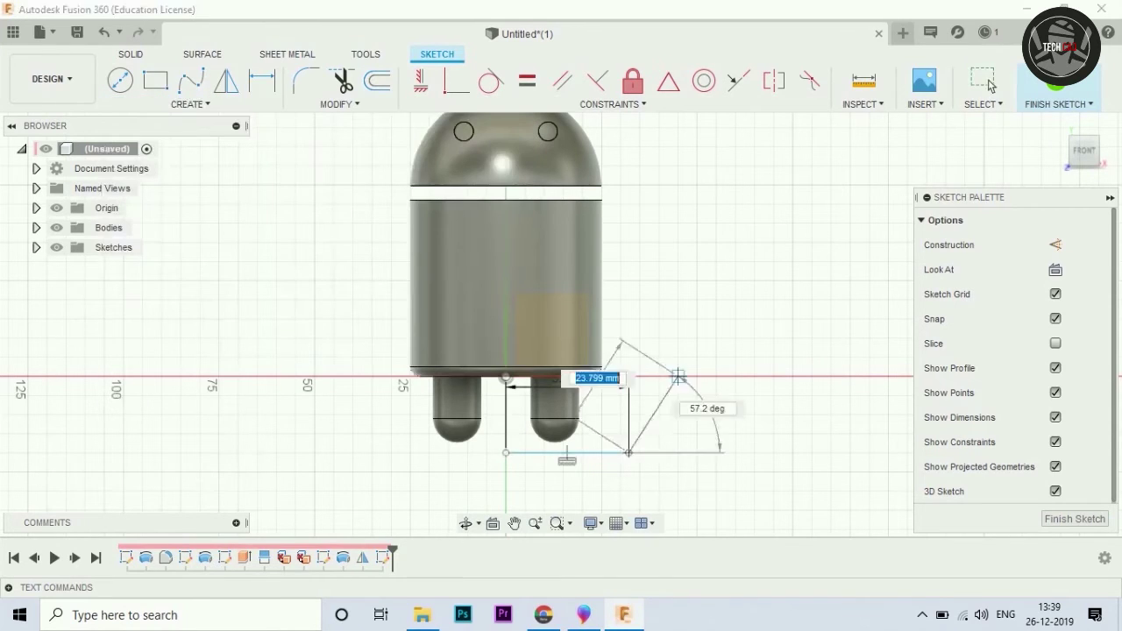
left_click(636, 193)
left_click(669, 193)
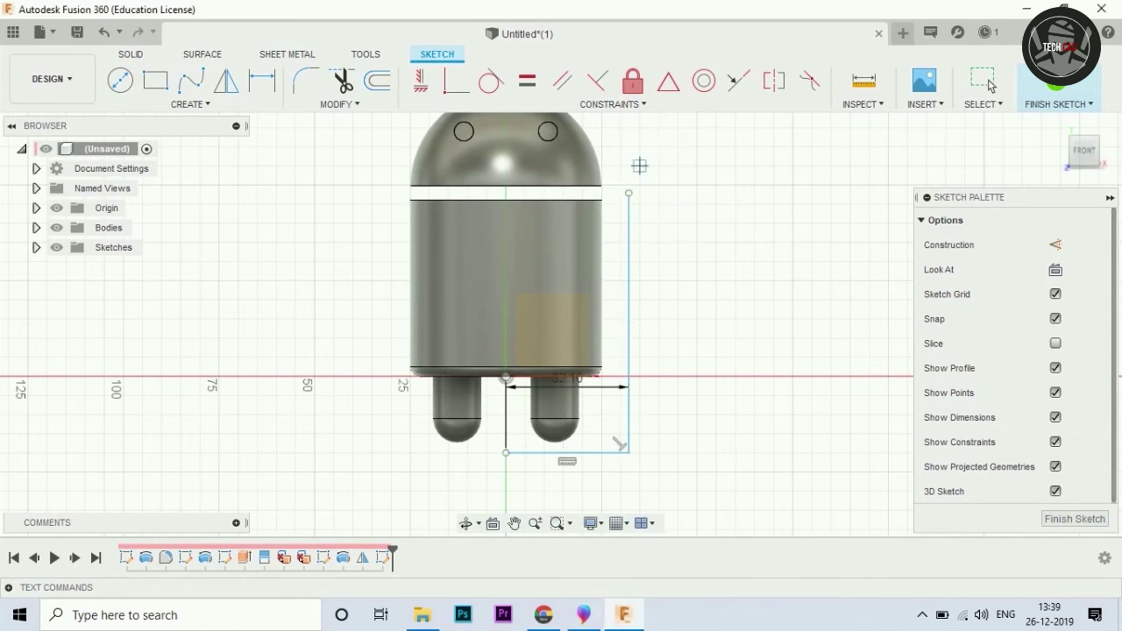
left_click_drag(628, 193, 677, 226)
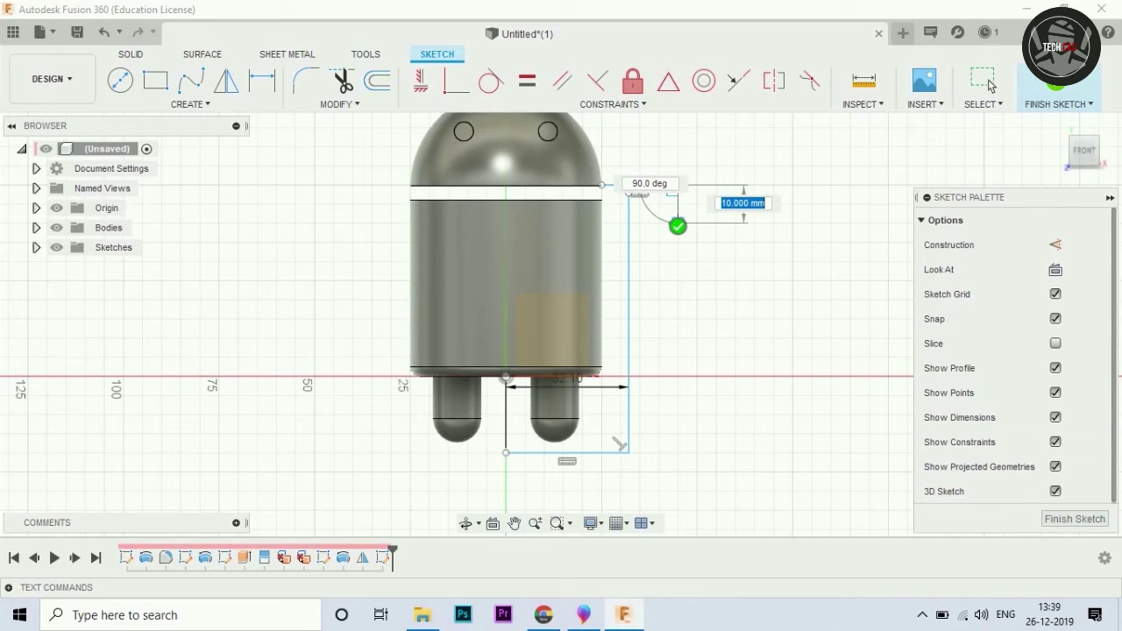
key("Escape")
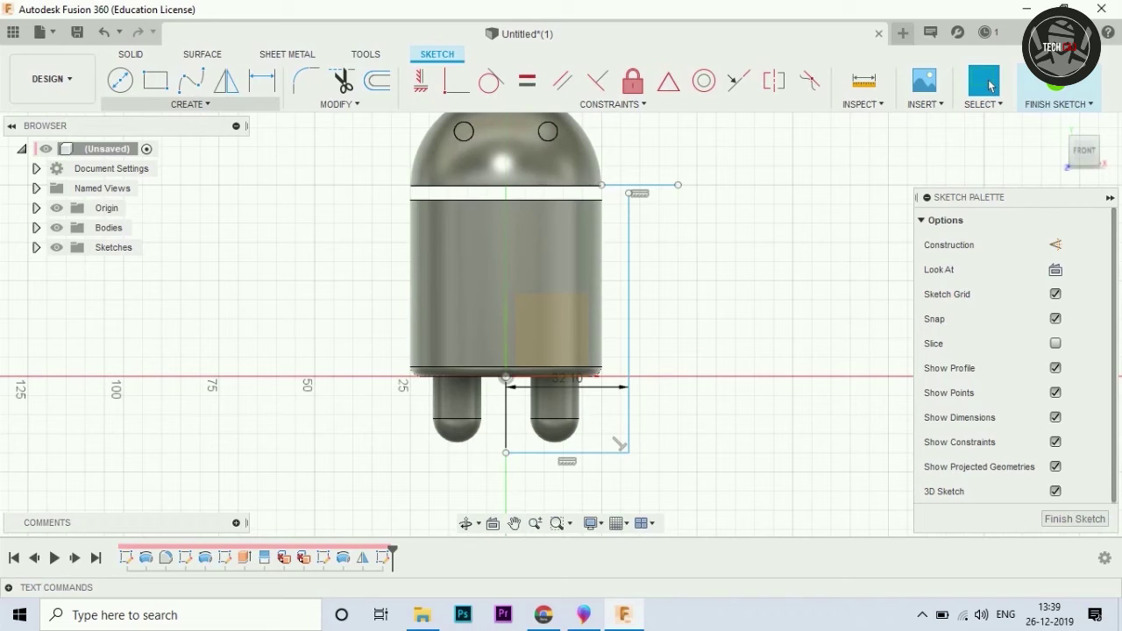
left_click(677, 185)
type("6.6")
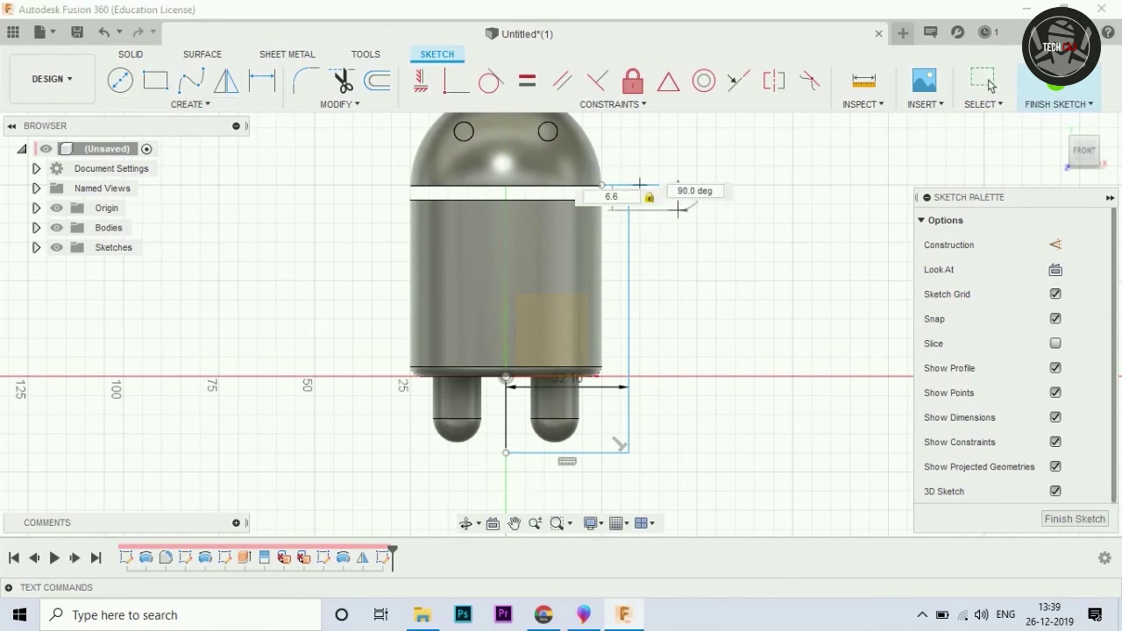
key("Return")
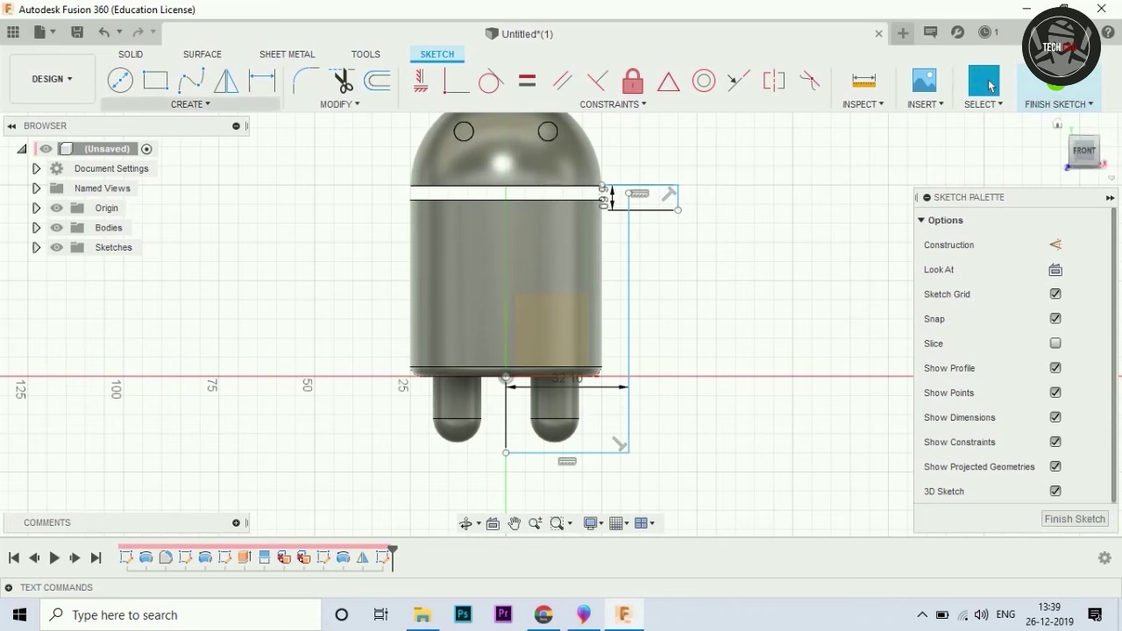
left_click(990, 85)
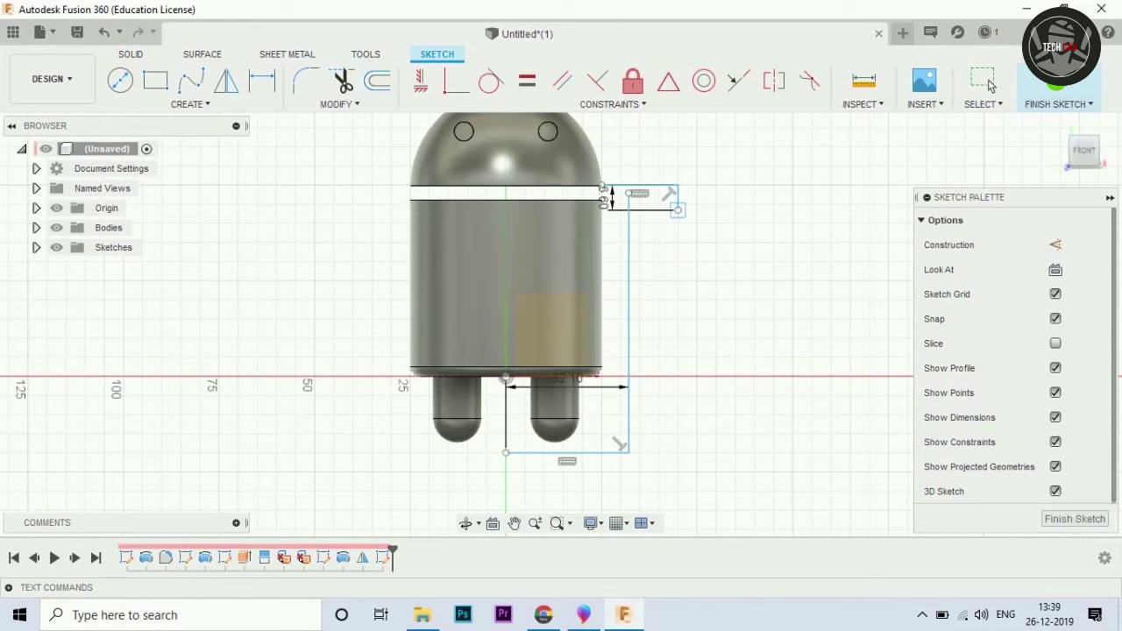
key("ctrl+z")
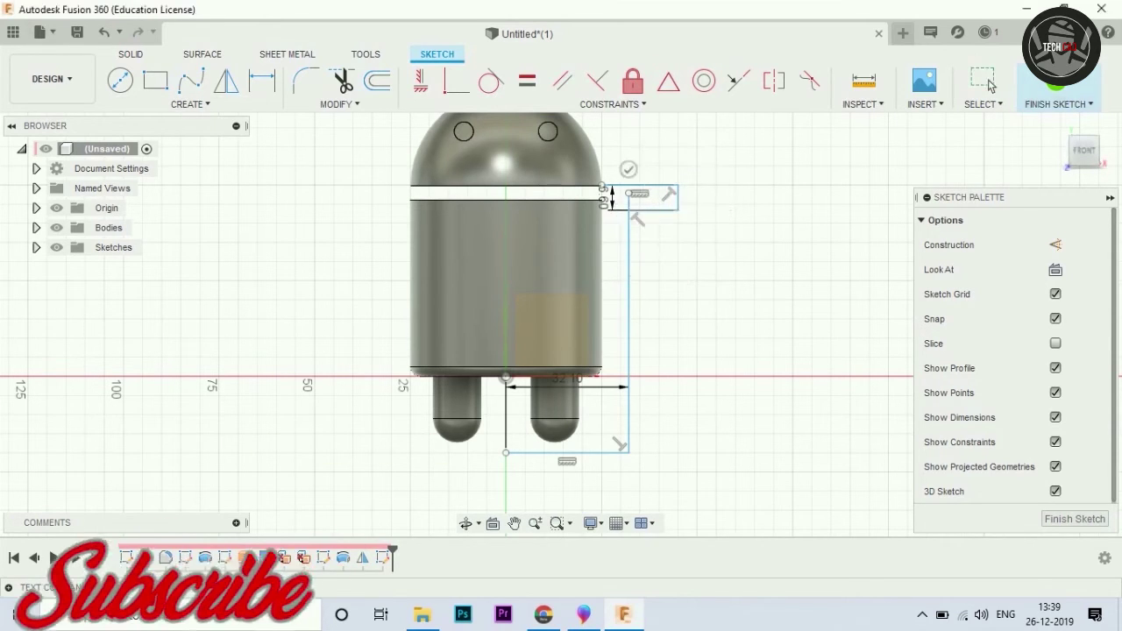
Draw a 30.8 mm vertical line downward from the arm corner.
scroll(613, 191, "up", 2)
scroll(613, 191, "up", 1)
scroll(613, 191, "down", 1)
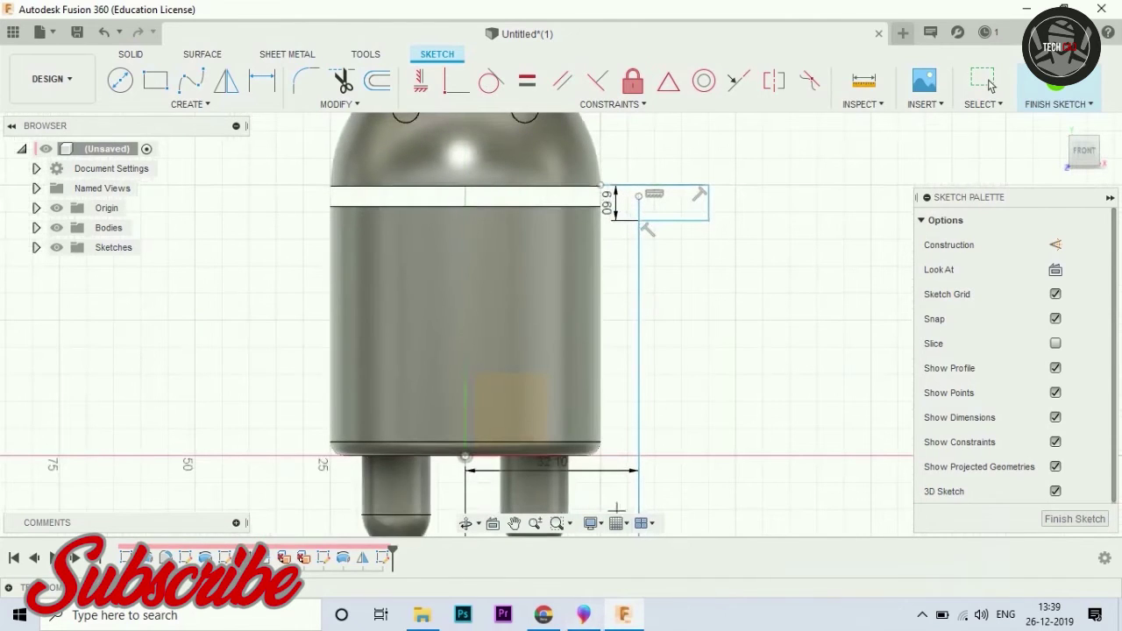
left_click(638, 219)
type("3")
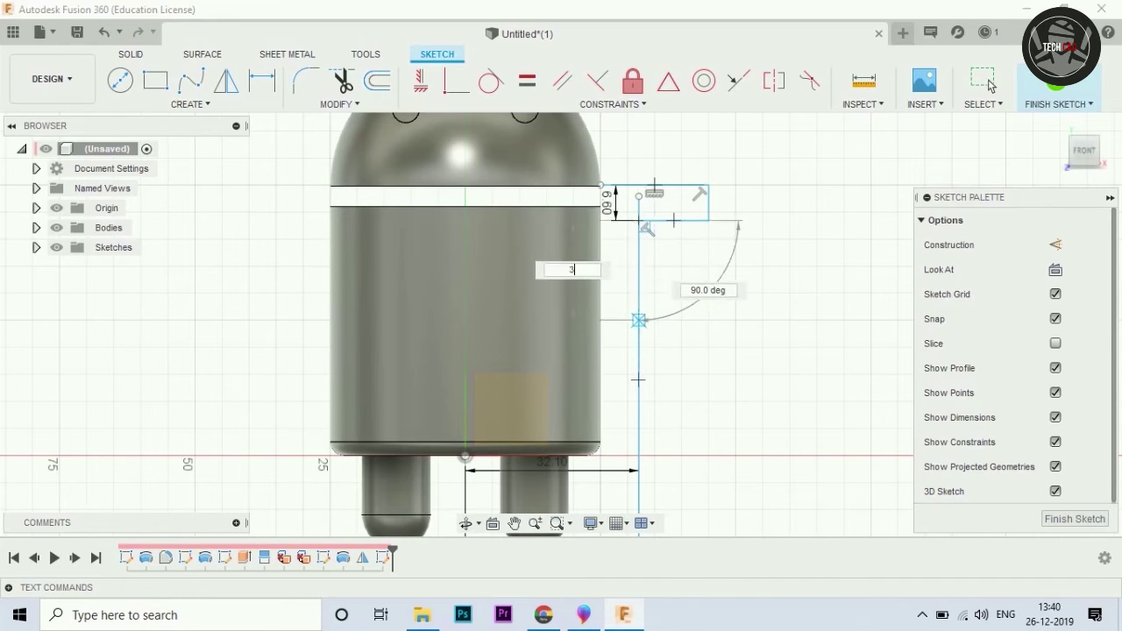
type("0.8")
key("Return")
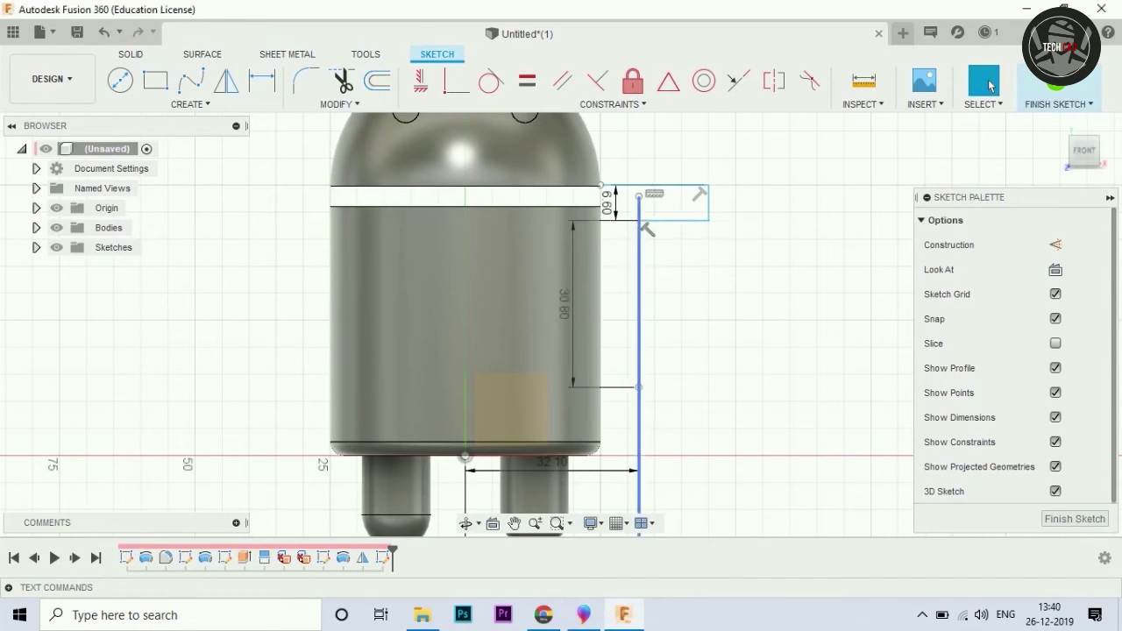
key("r")
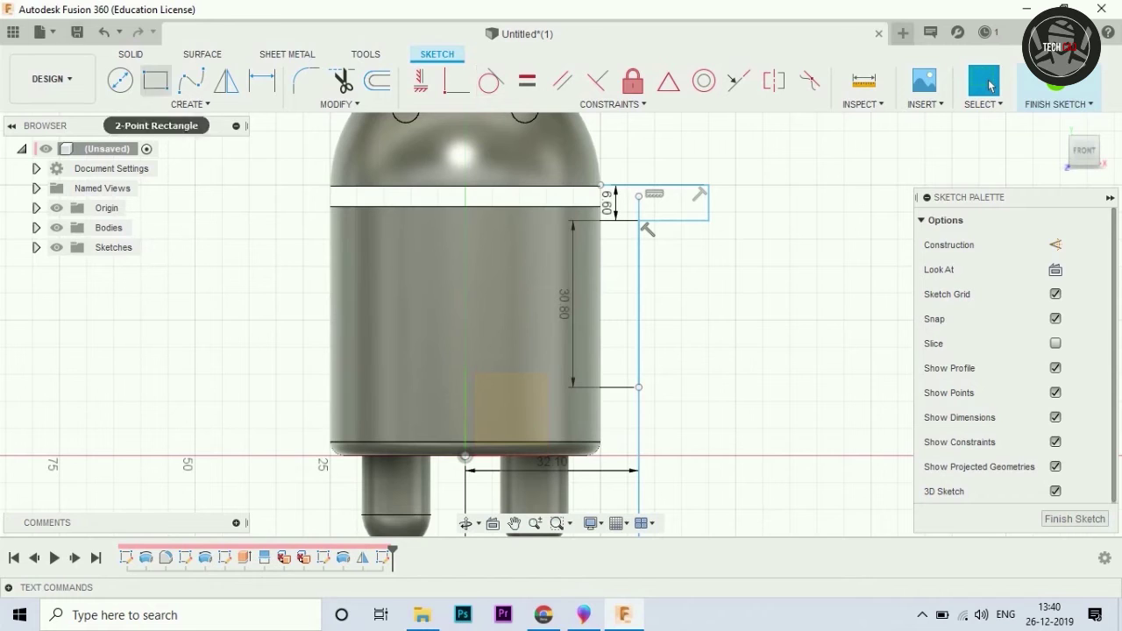
left_click(190, 103)
scroll(619, 233, "up", 1)
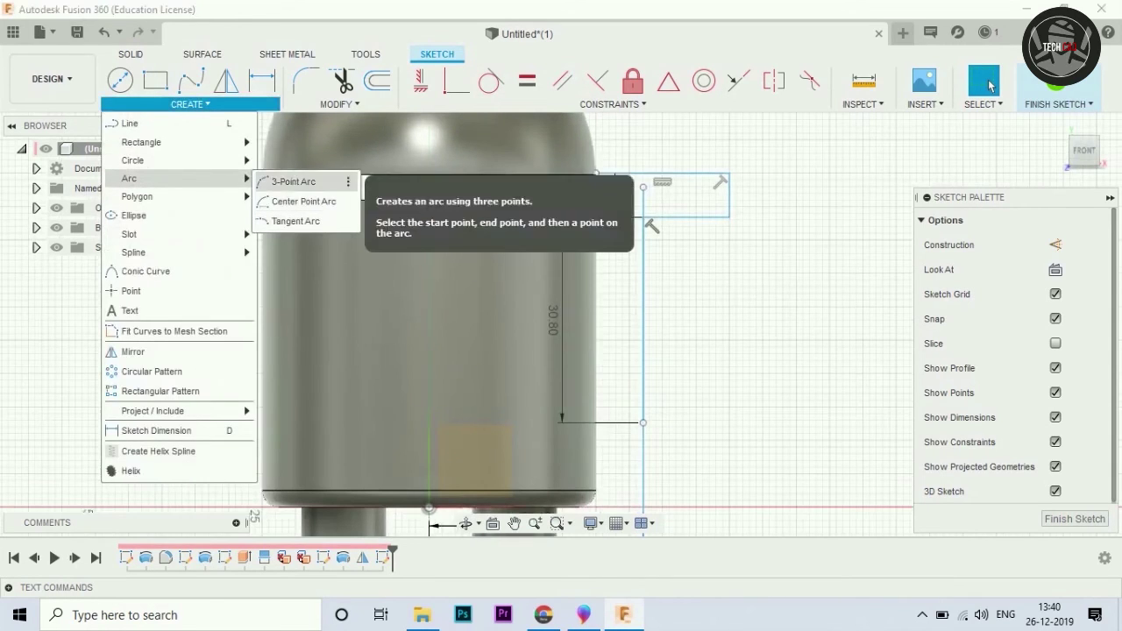
Add an R3.60 three-point arc at the top end of the 30.80 mm line.
left_click(293, 181)
scroll(650, 226, "up", 2)
left_click(616, 229)
type("3.6")
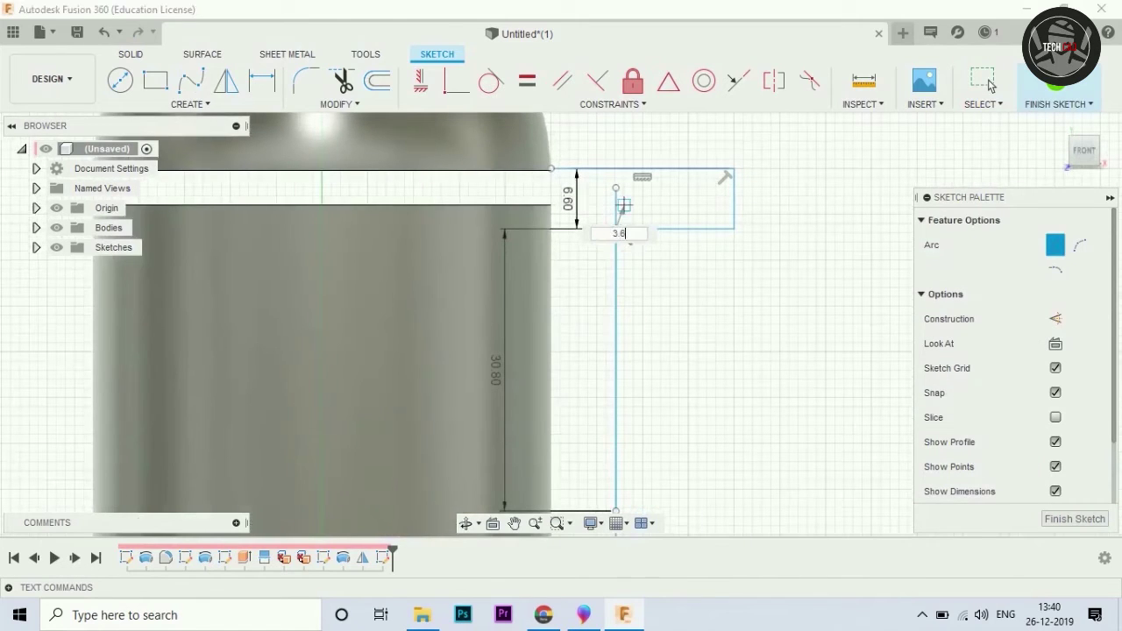
key("Return")
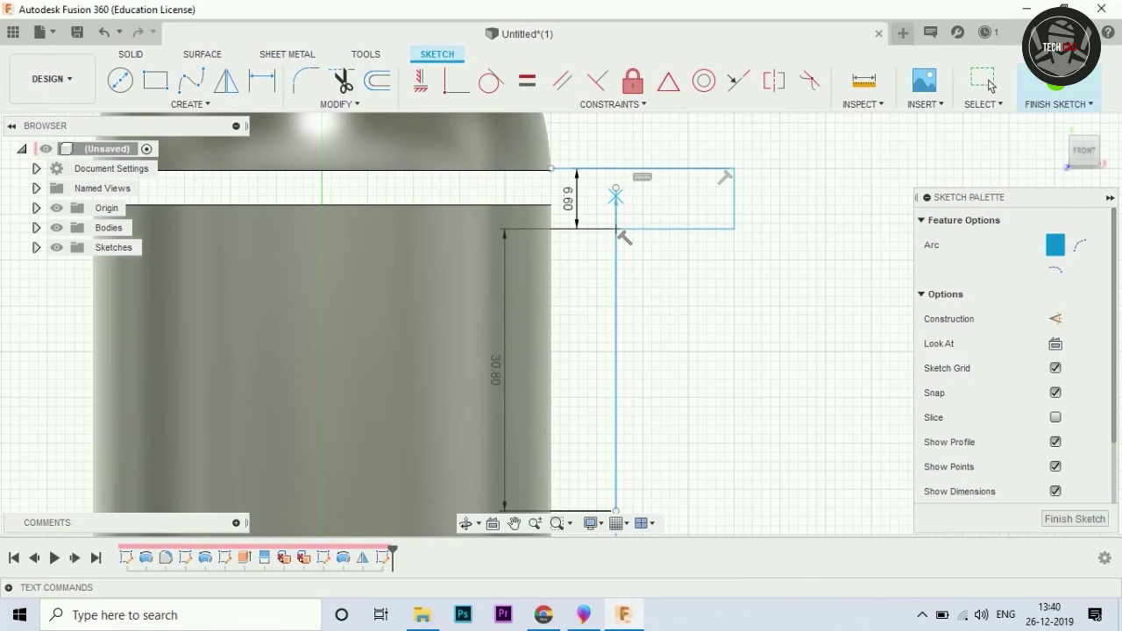
key("Return")
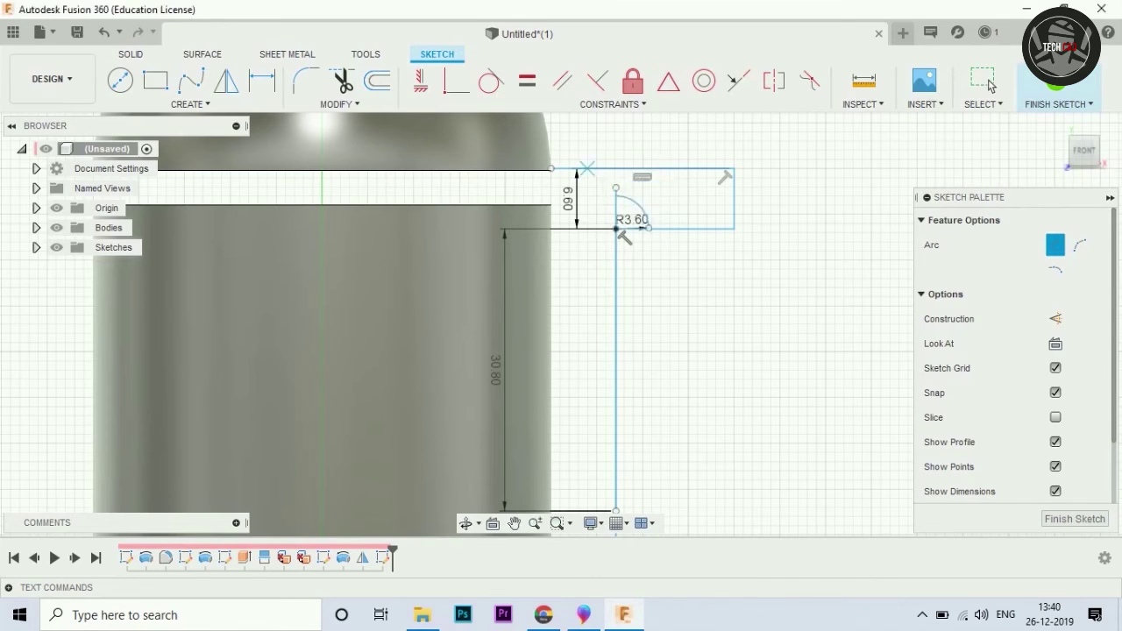
scroll(633, 441, "down", 2)
Attempt a 3.6 mm three-point arc at the line's bottom end, then cancel it.
left_click(605, 423)
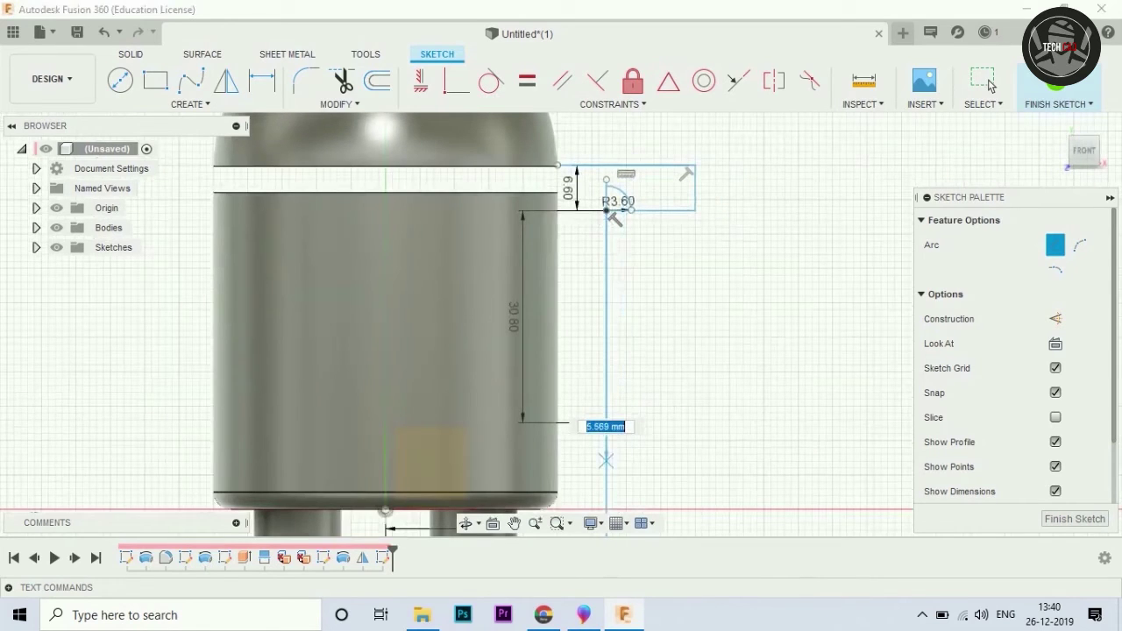
left_click(983, 80)
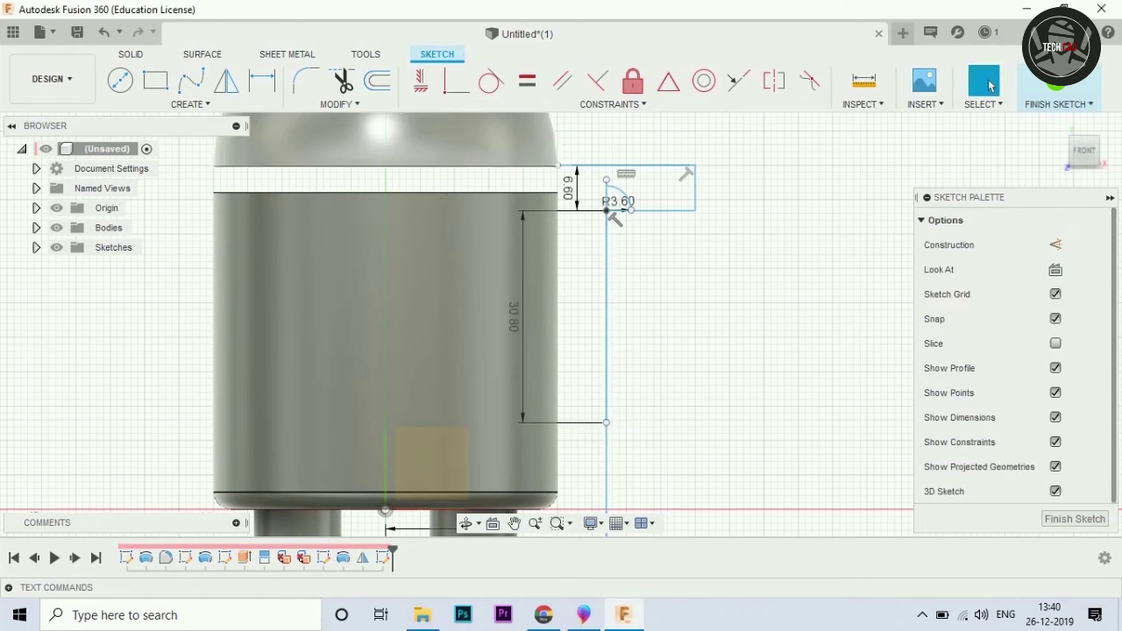
left_click(190, 104)
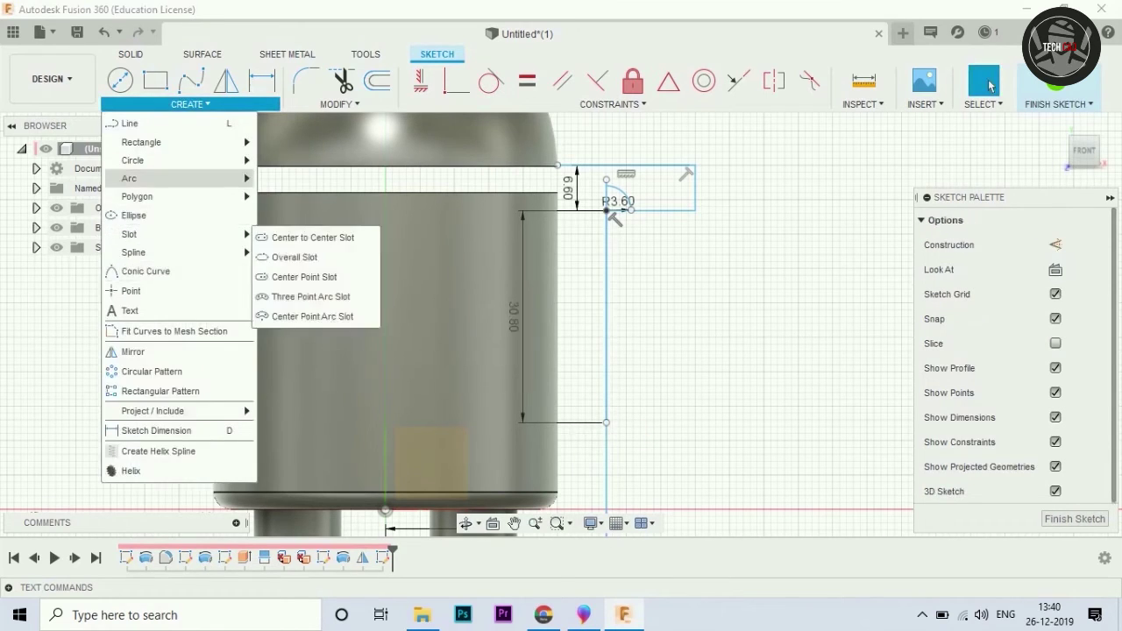
mouse_move(129, 178)
left_click(294, 182)
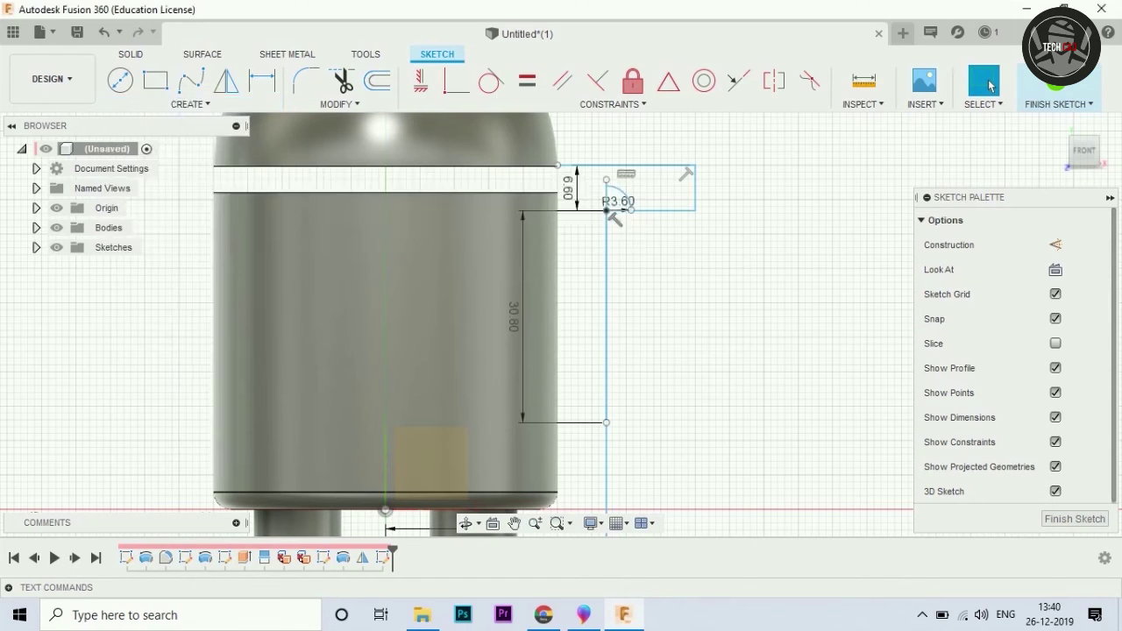
left_click(606, 422)
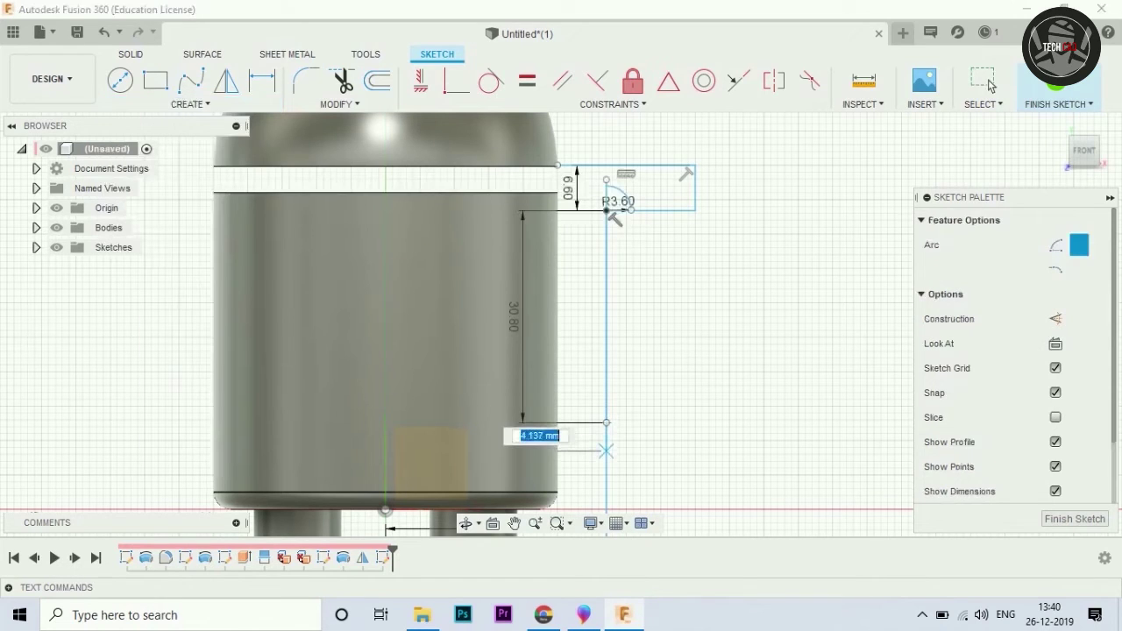
key("Tab")
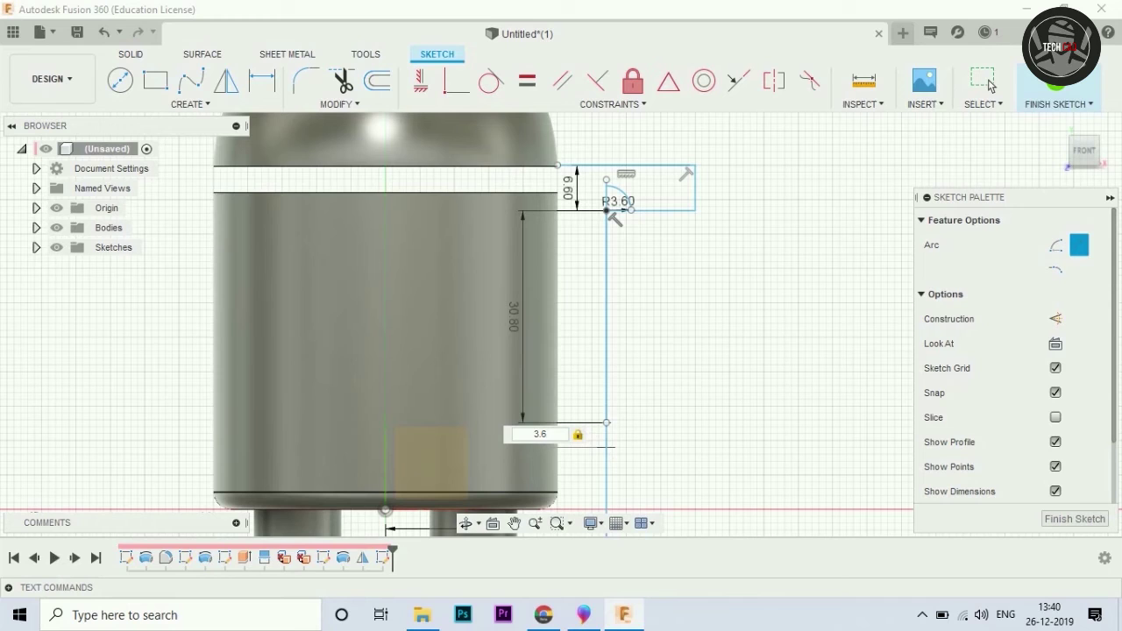
key("Return")
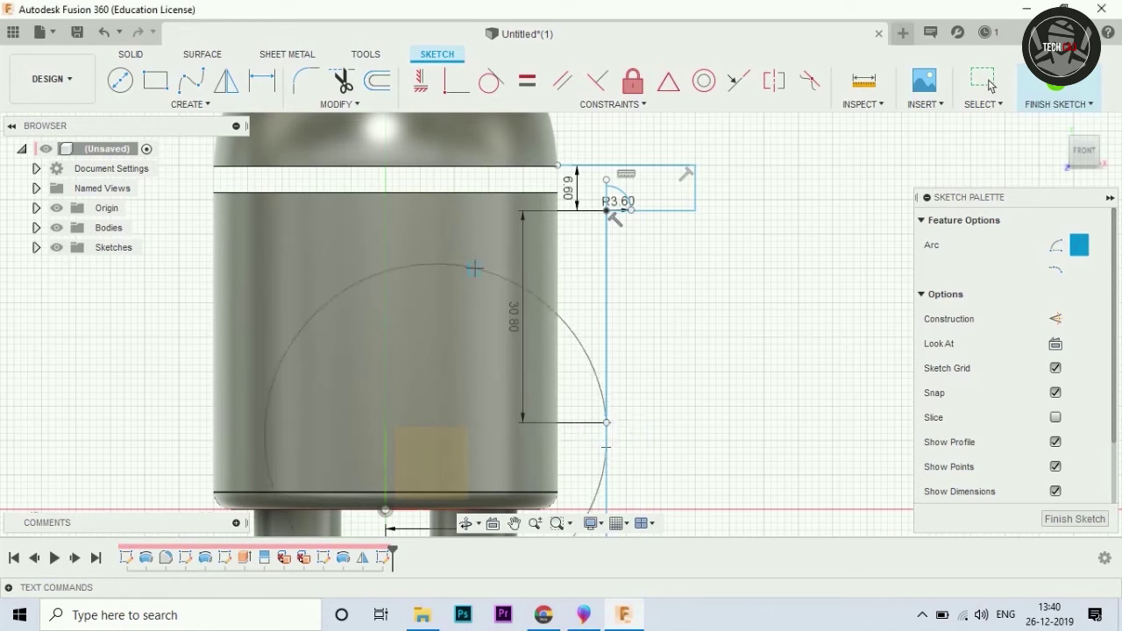
left_click(990, 85)
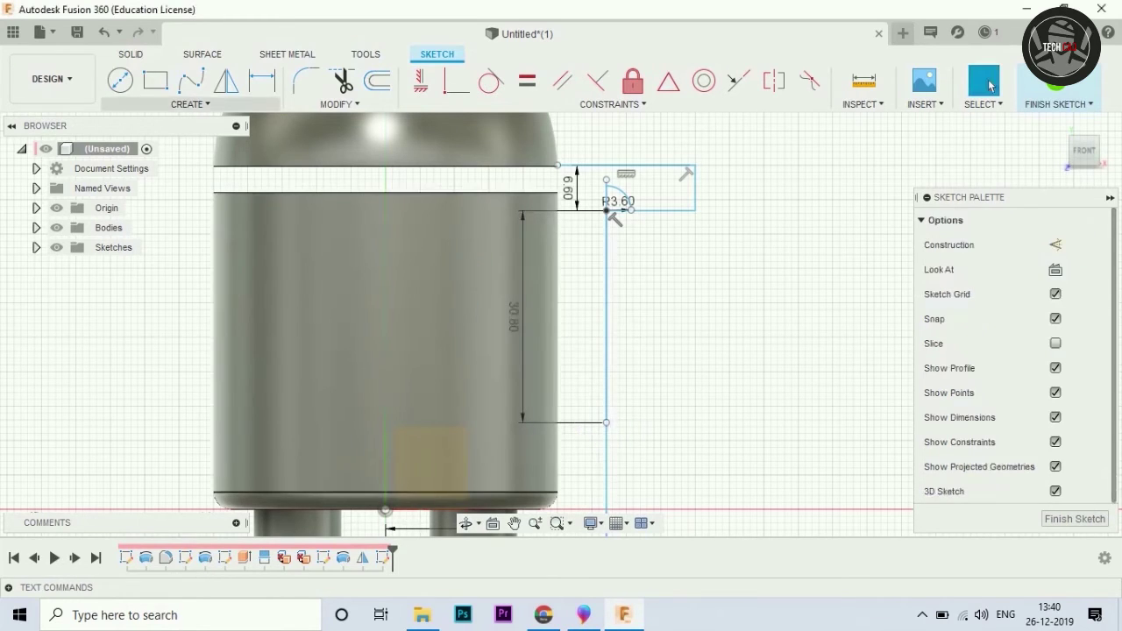
Draw an R3.60 centre-point arc at the bottom end of the line.
left_click(190, 104)
mouse_move(129, 178)
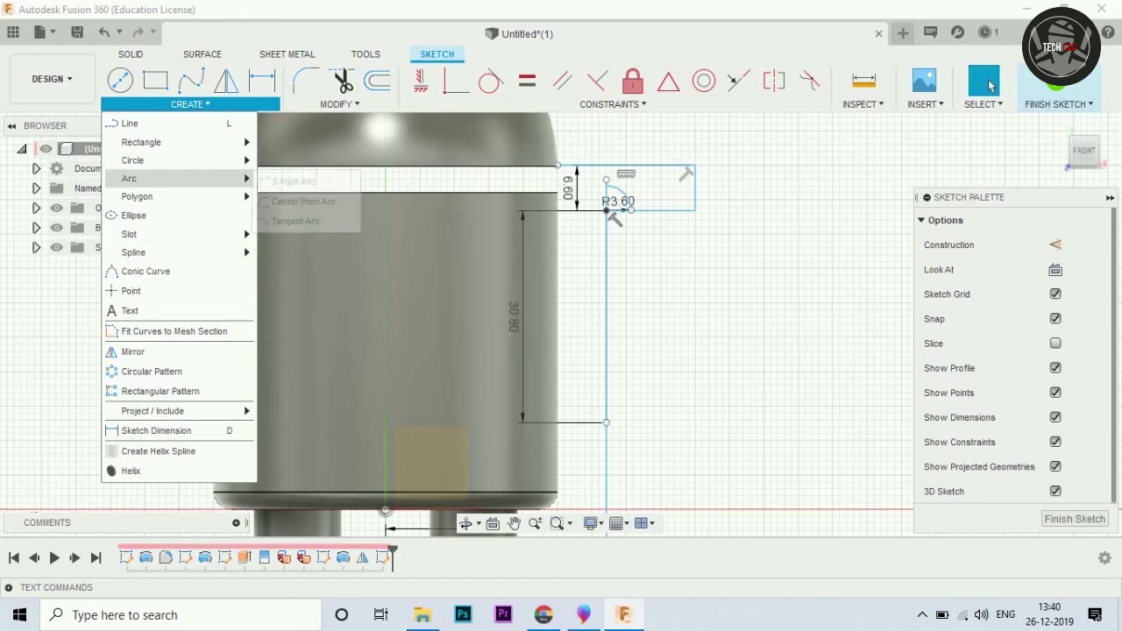
left_click(303, 201)
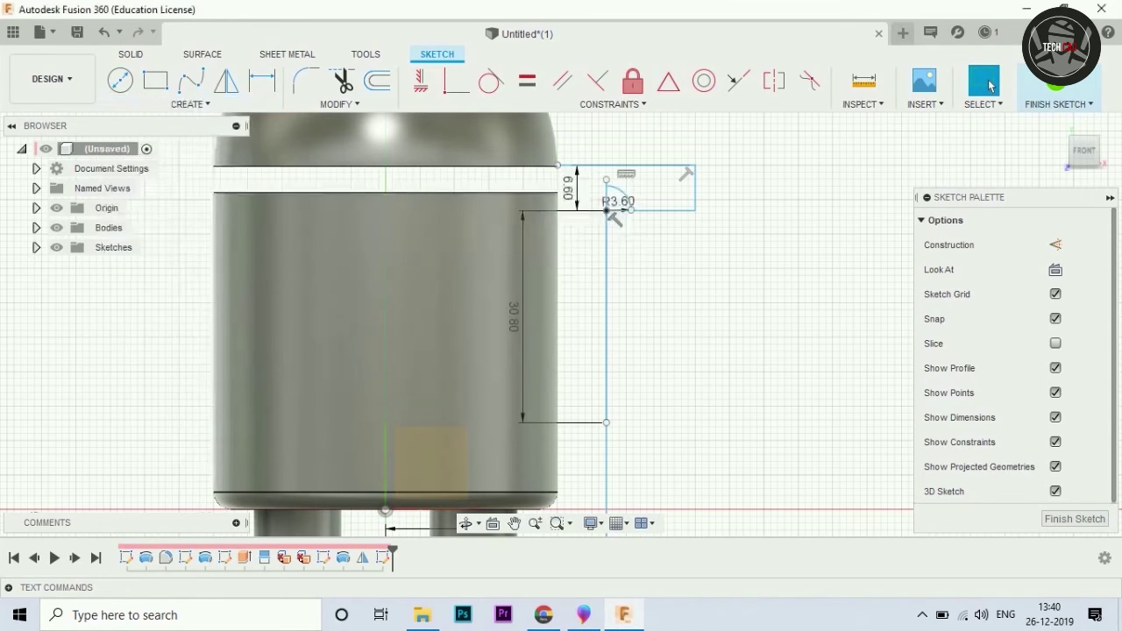
left_click(605, 423)
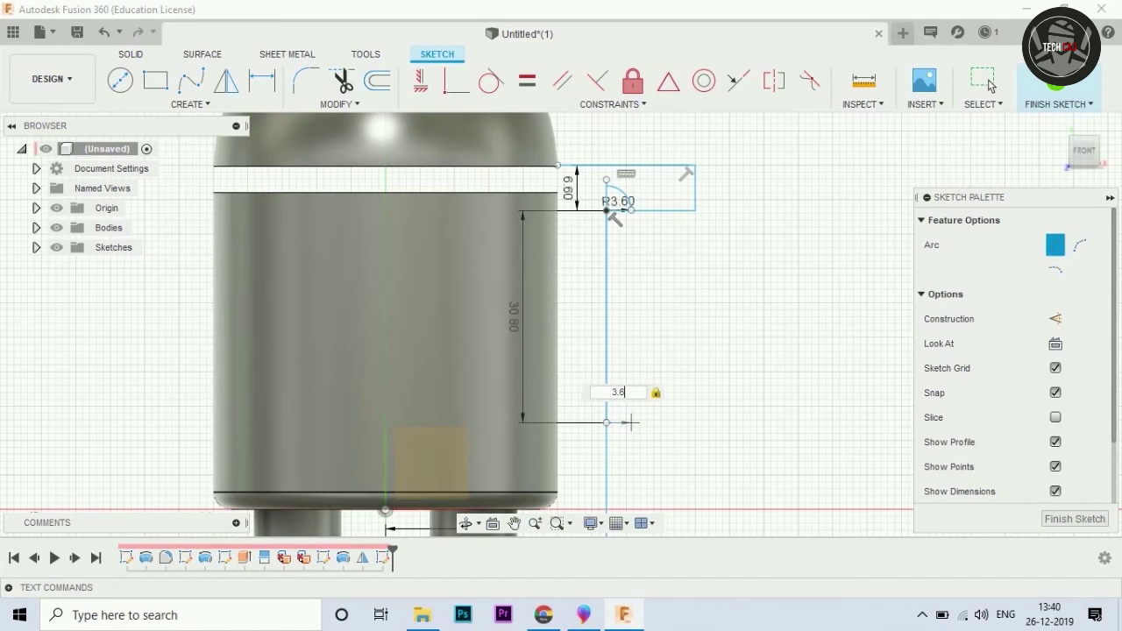
left_click(630, 422)
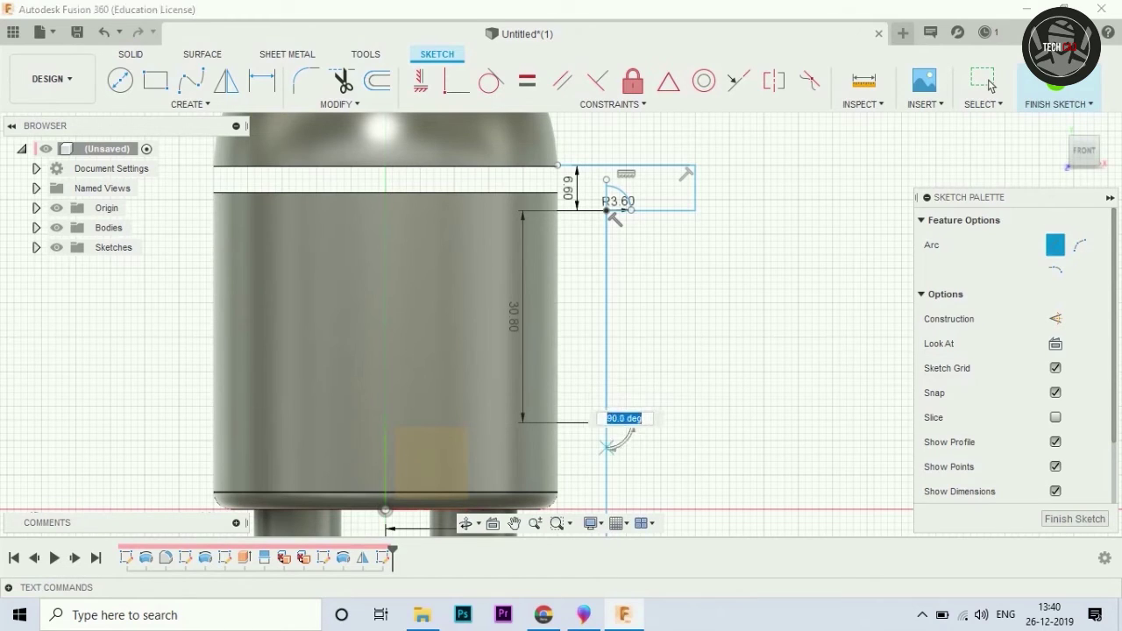
left_click(607, 447)
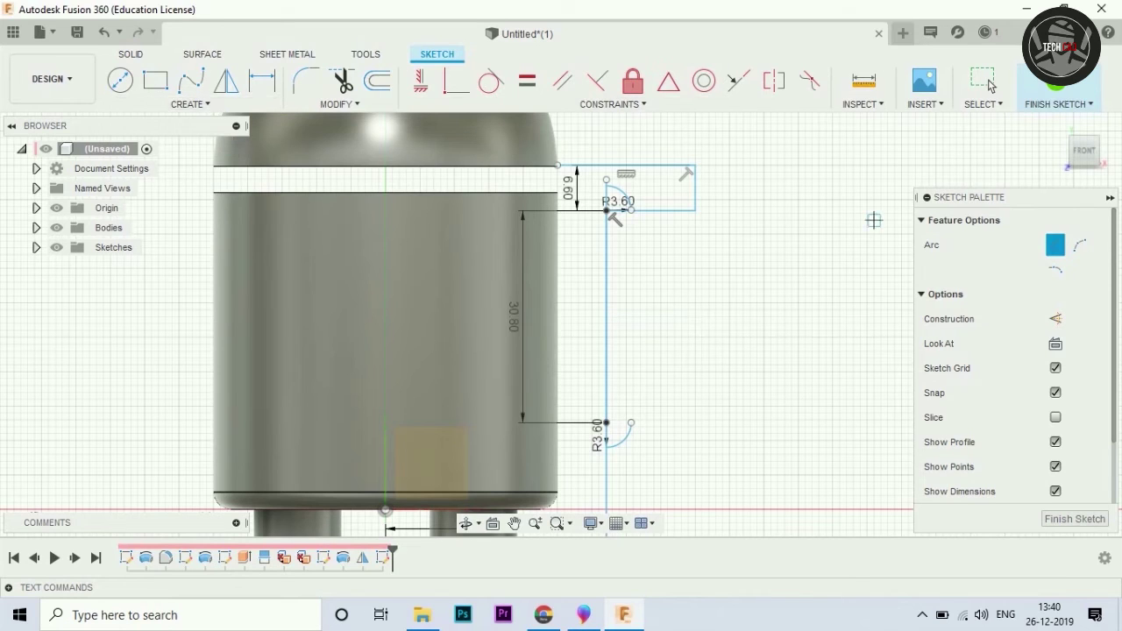
left_click(987, 81)
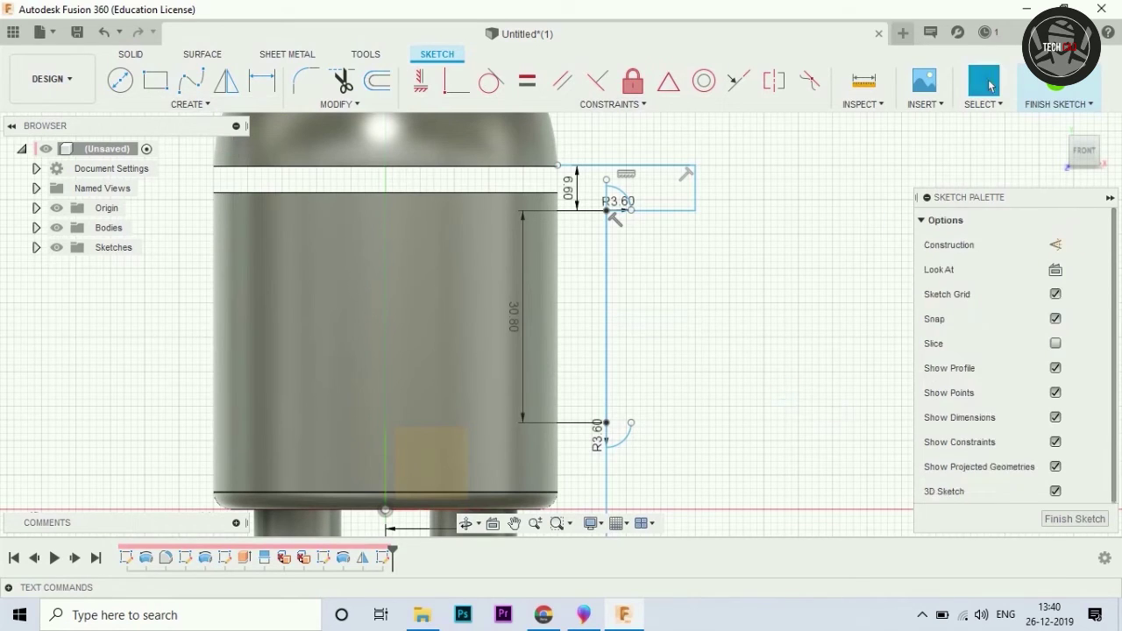
Close the arm outline's outer edge, trim the extra 6.60 mm segment, and finish the sketch.
left_click_drag(631, 210, 631, 423)
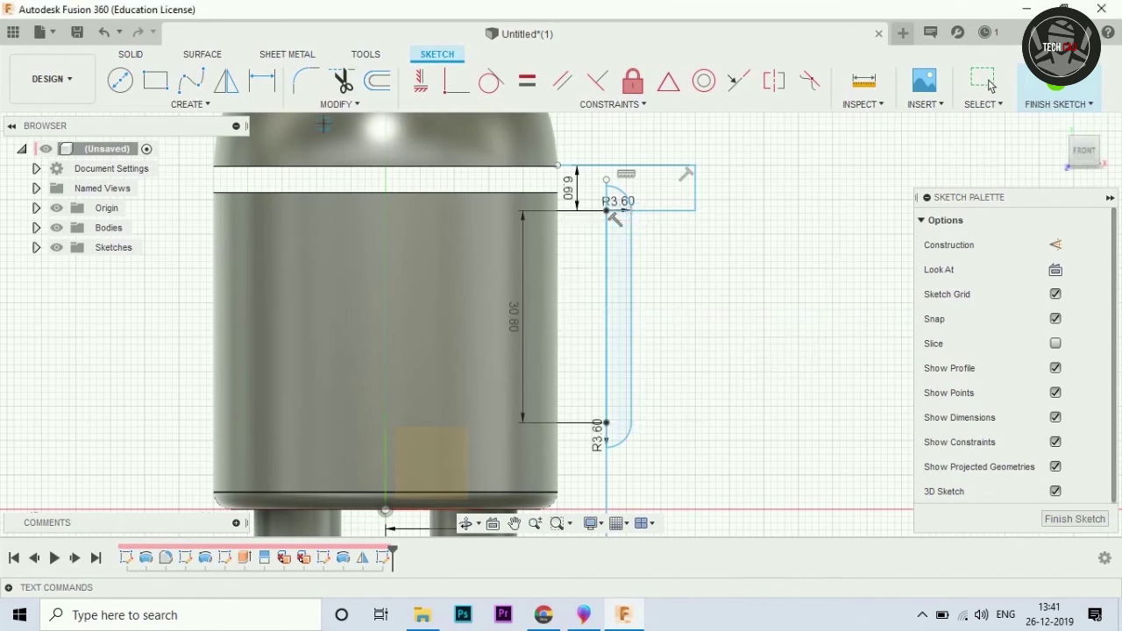
scroll(359, 154, "up", 2)
scroll(420, 189, "down", 3)
left_click(342, 80)
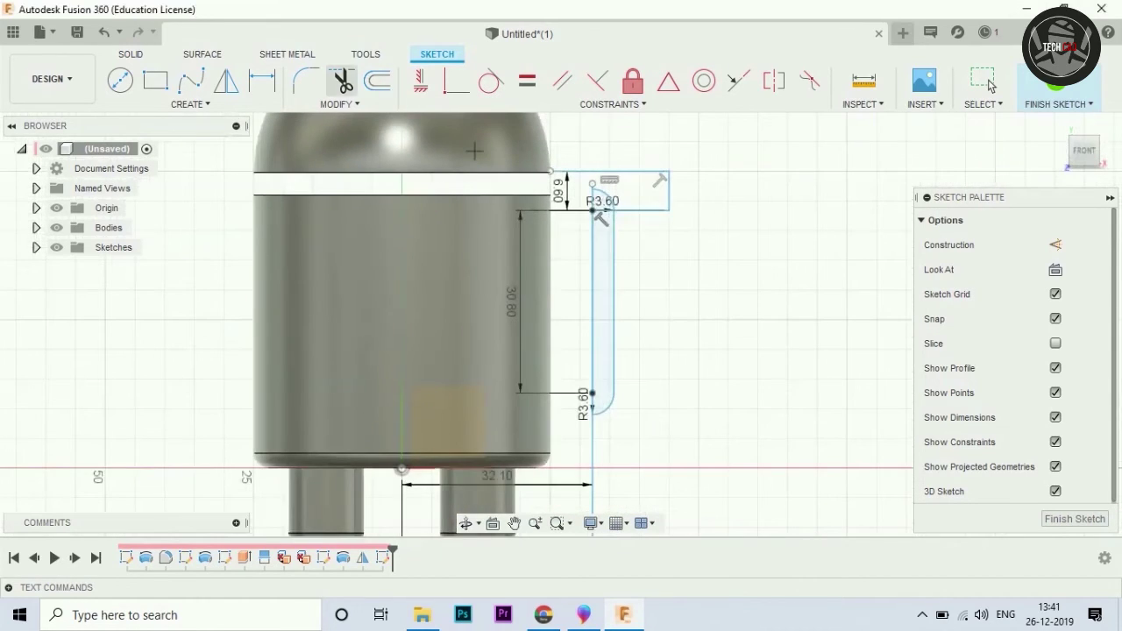
left_click(599, 216)
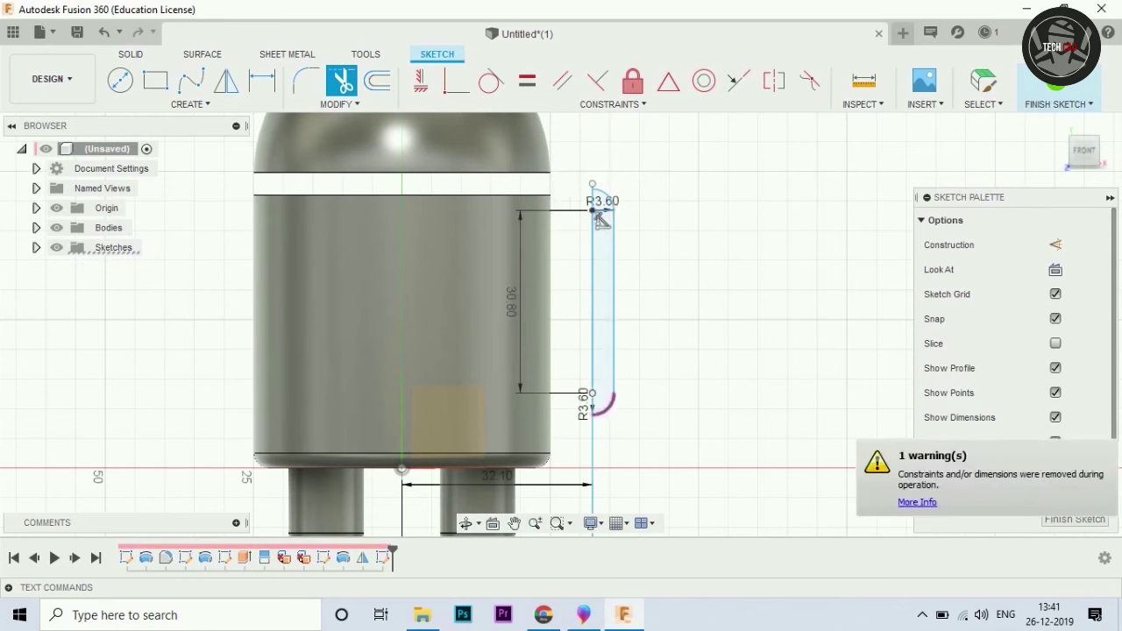
scroll(600, 216, "up", 3)
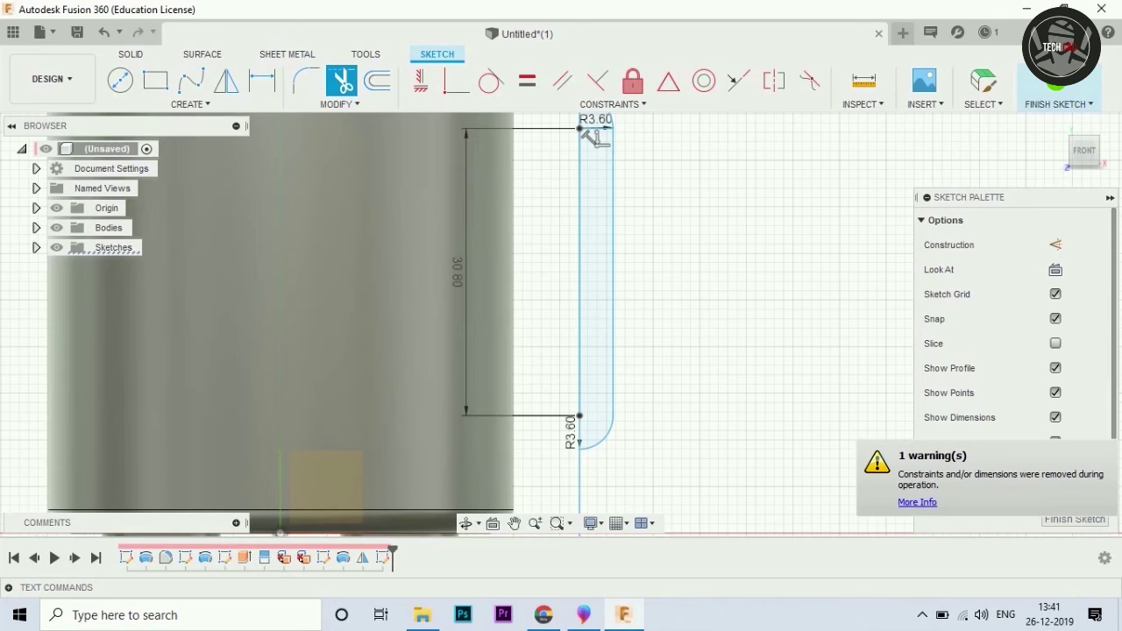
left_click(1056, 81)
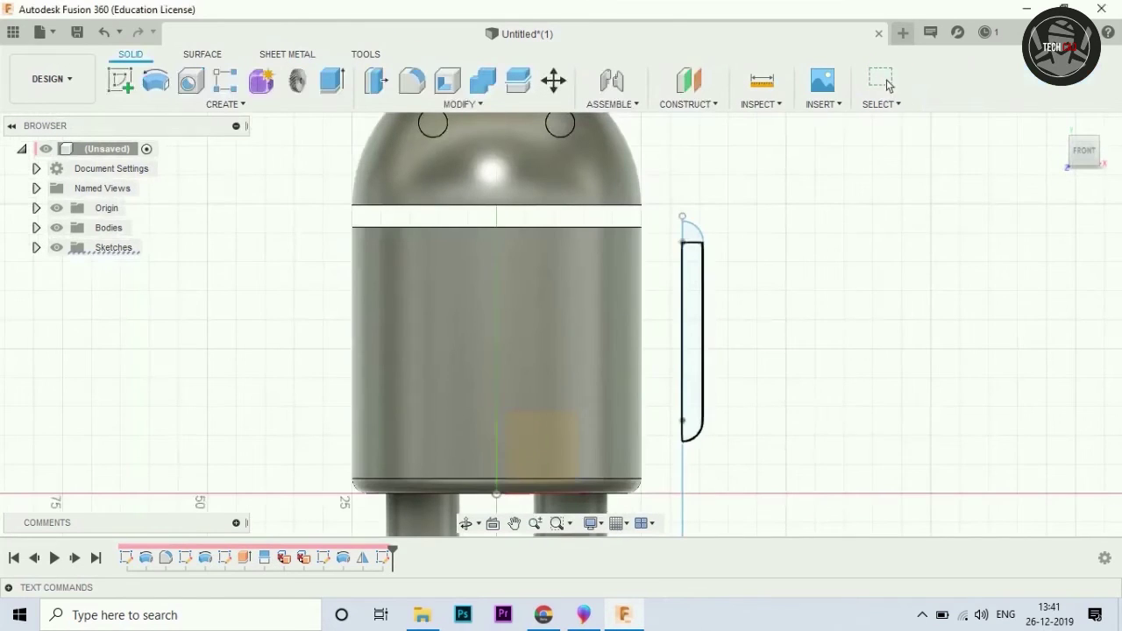
Revolve both arm profile regions around the vertical sketch line into a new capsule arm body.
key("ctrl+z")
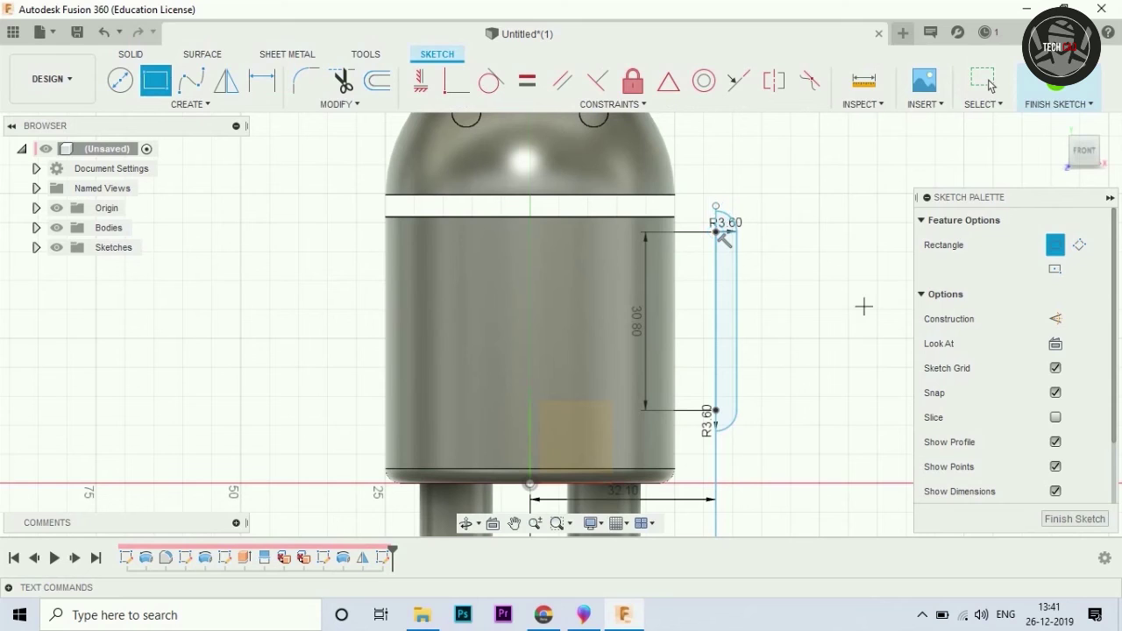
key("r")
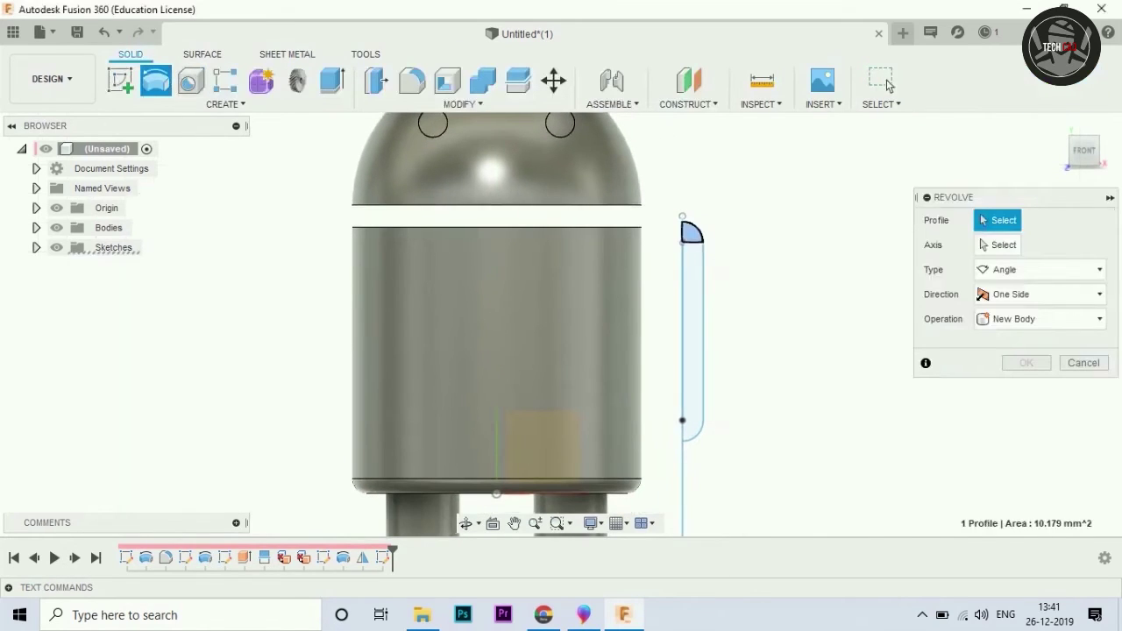
left_click(692, 233)
left_click(691, 333)
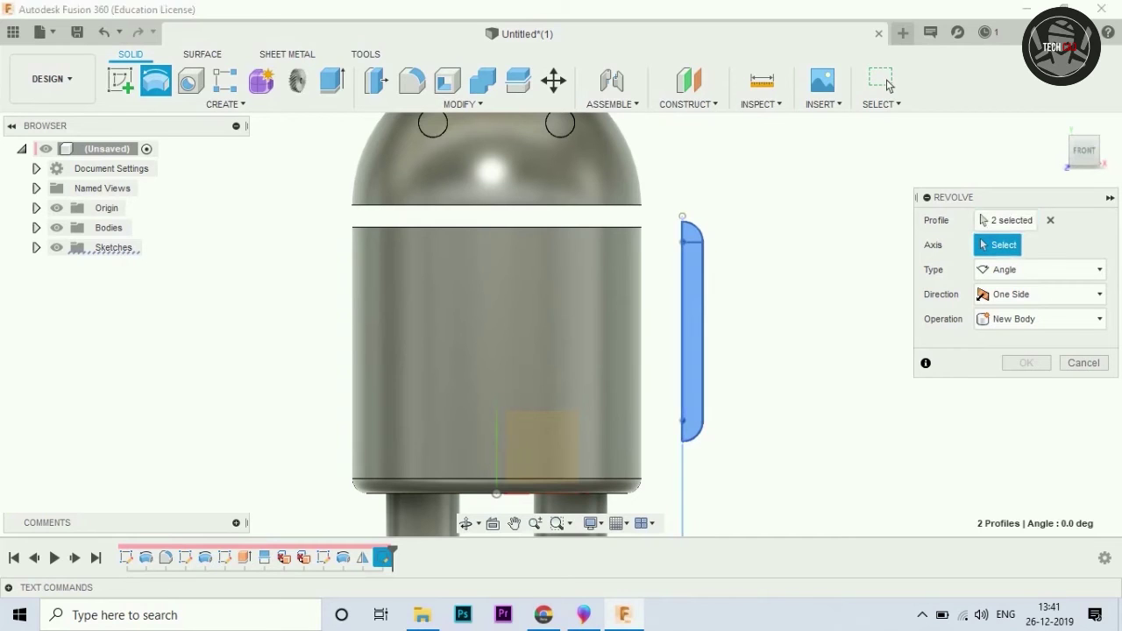
left_click(682, 473)
key("Return")
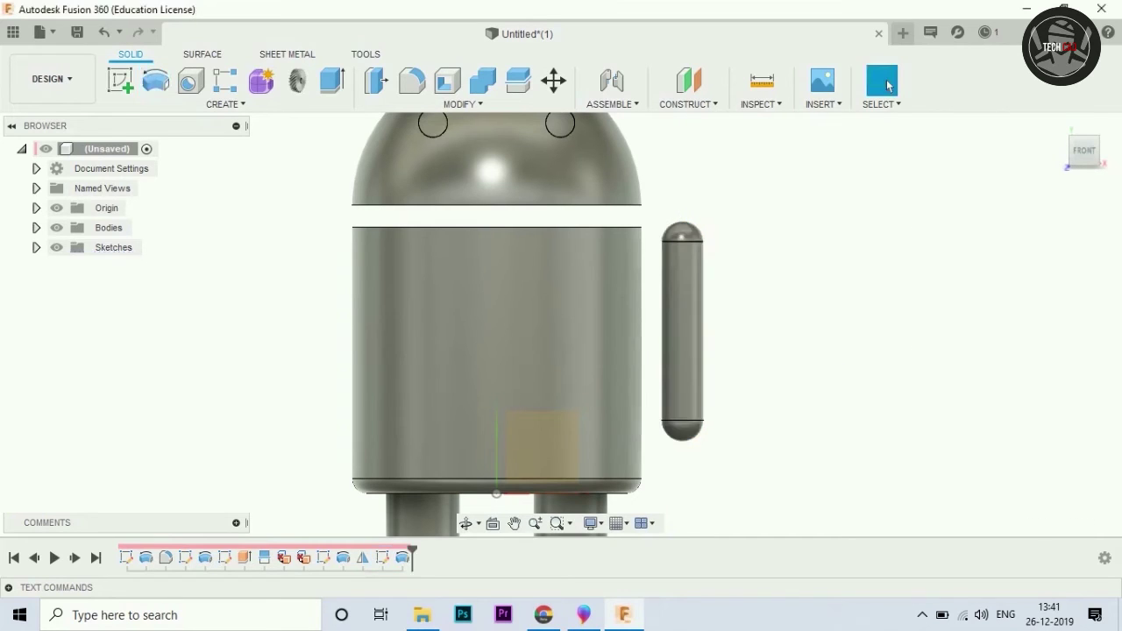
key("F6")
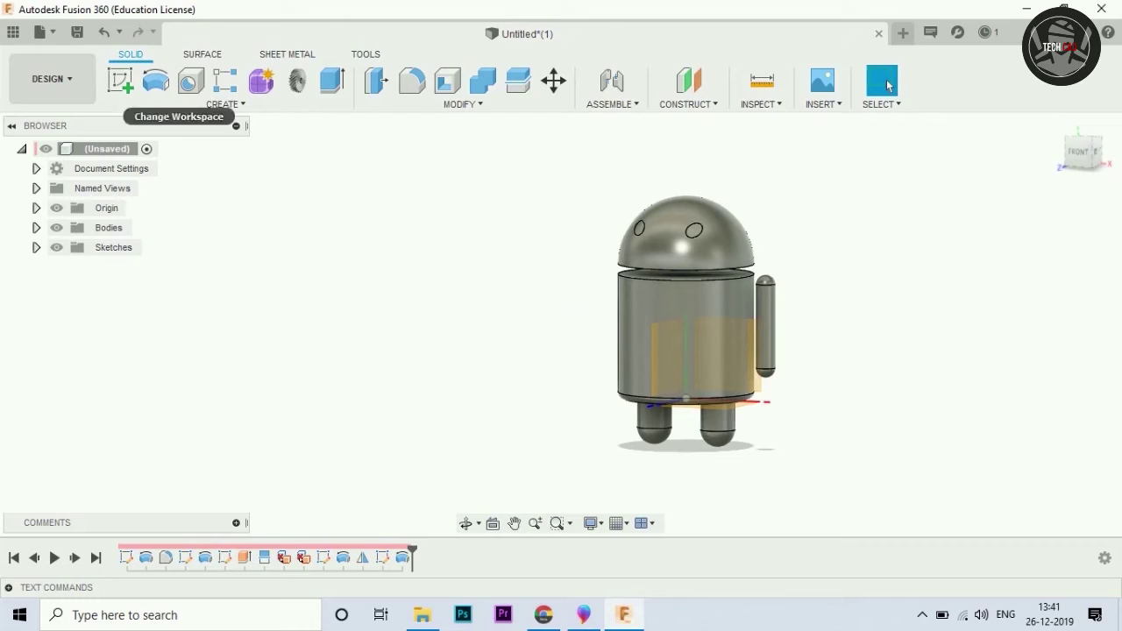
left_click(225, 103)
Mirror the revolved arm feature across the body's central plane to create the left arm.
left_click(133, 388)
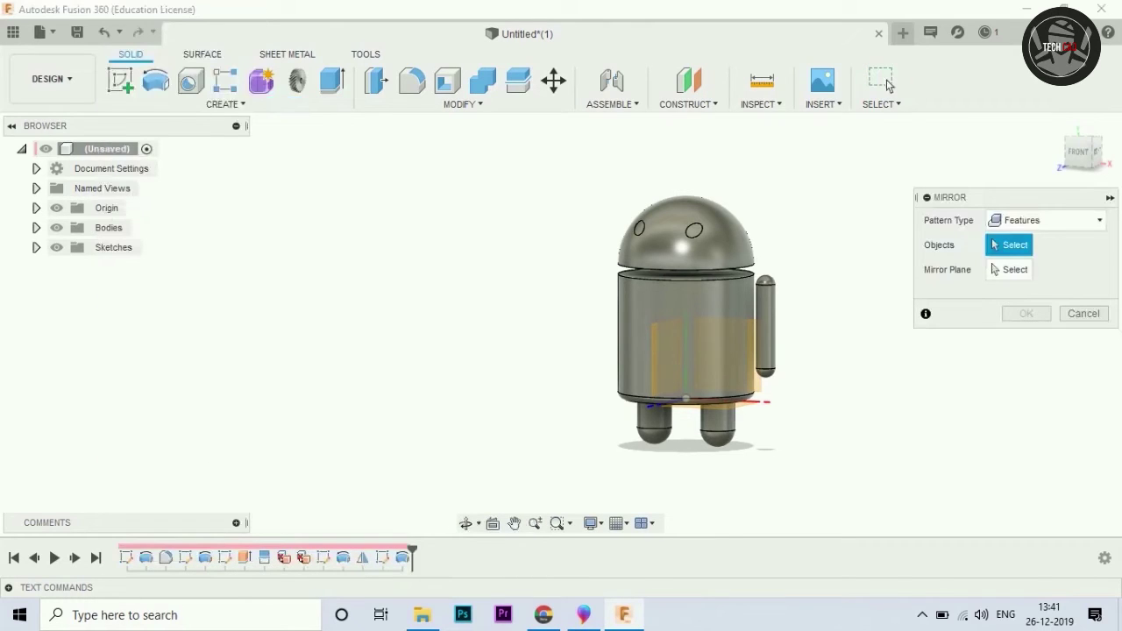
left_click(403, 558)
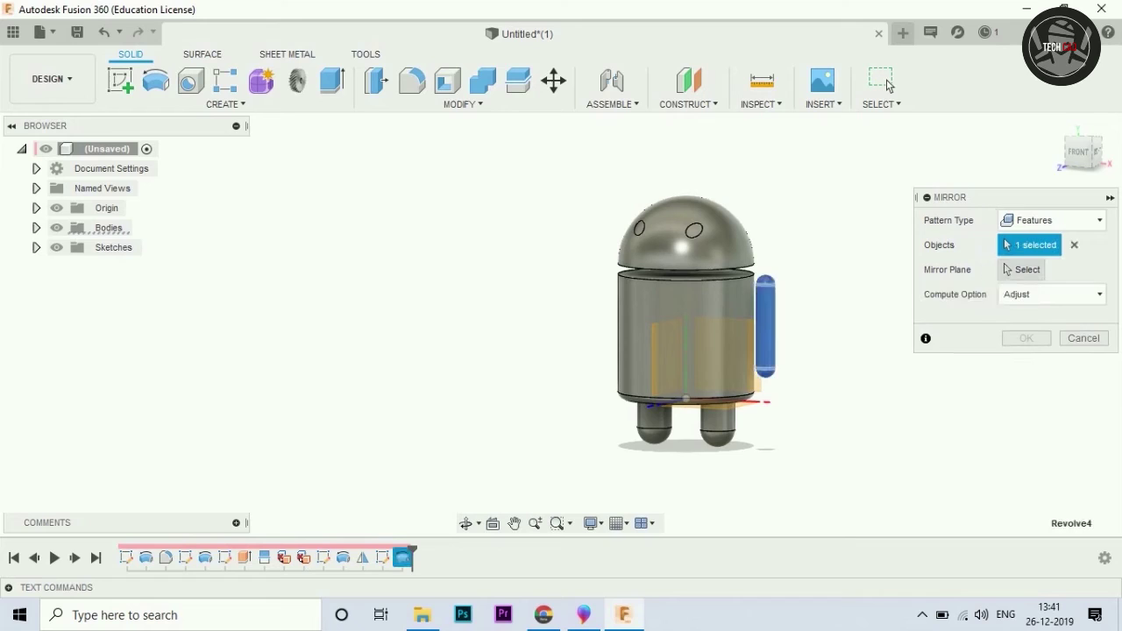
left_click(1021, 269)
left_click(666, 350)
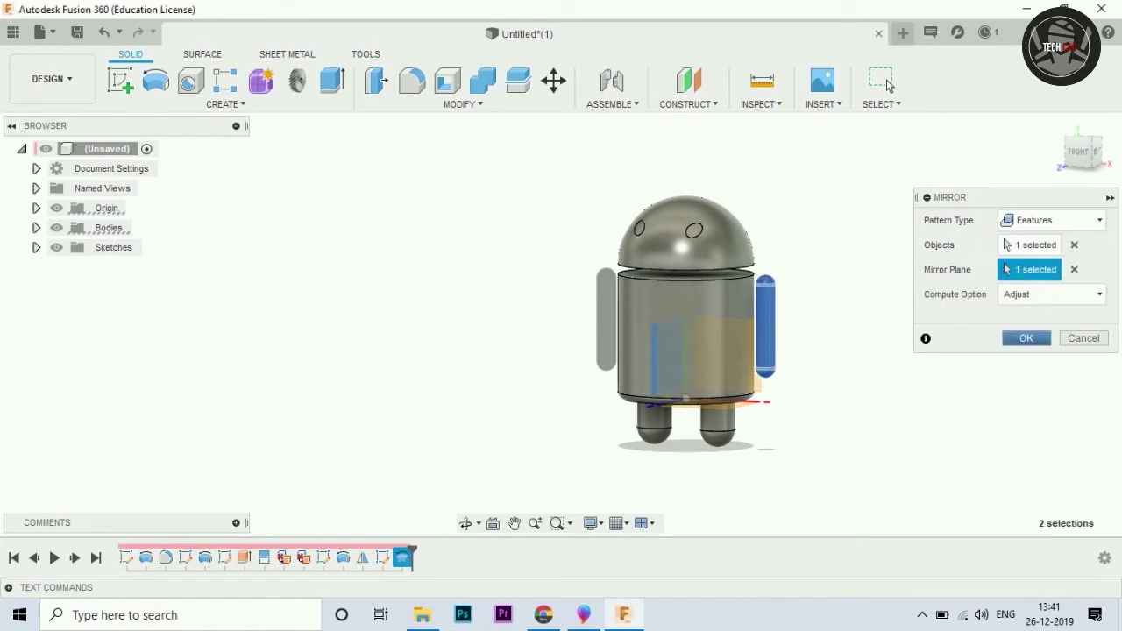
left_click(887, 83)
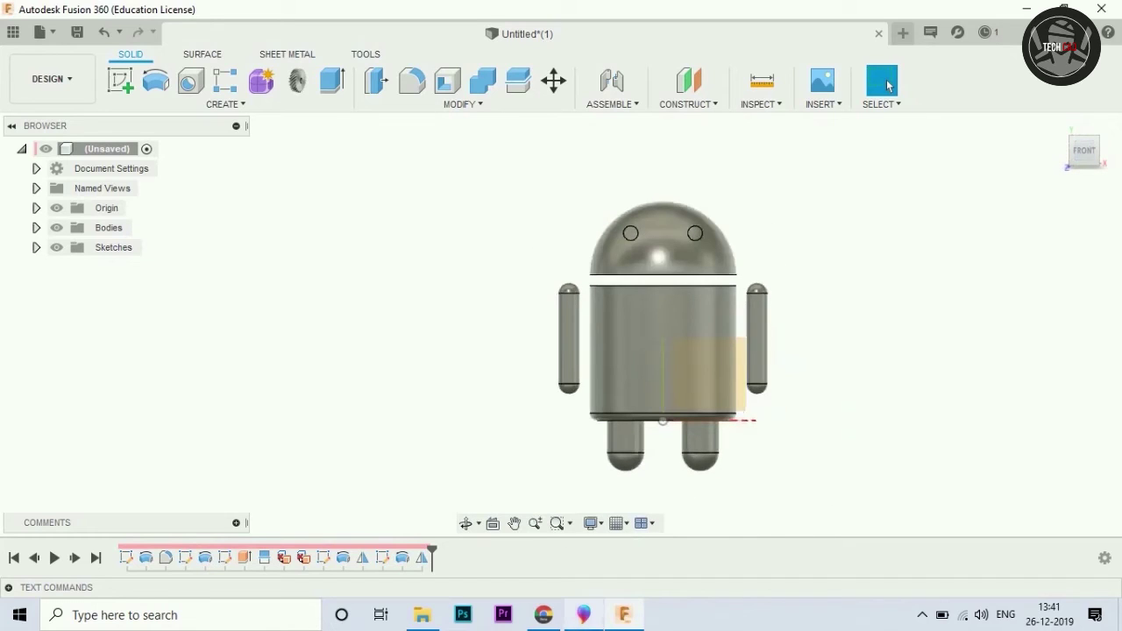
left_click(663, 346)
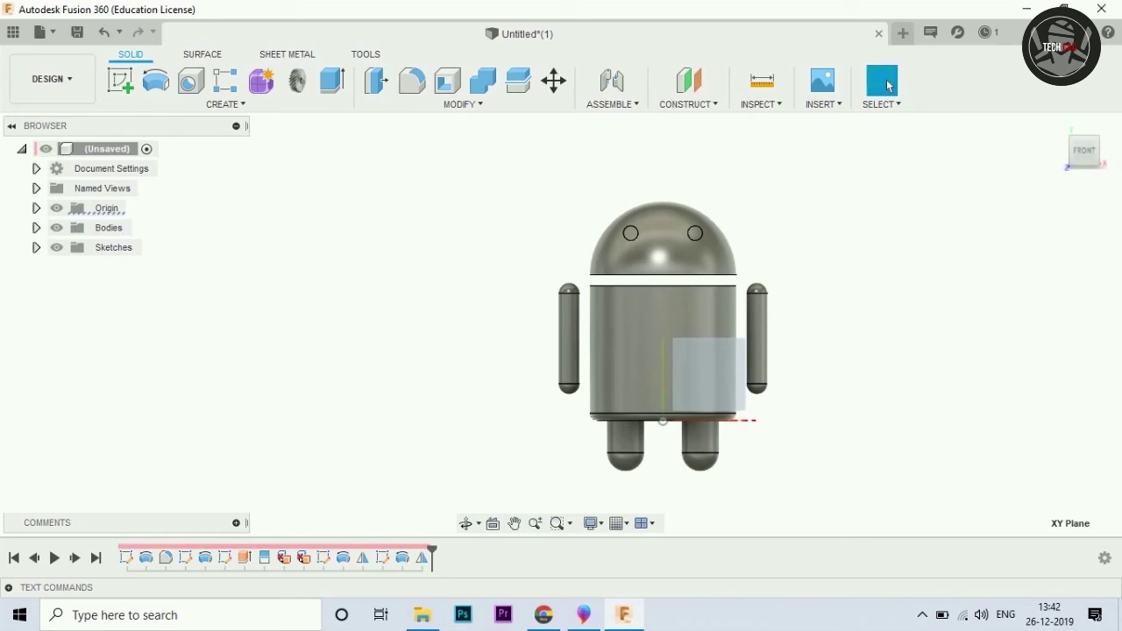
left_click(709, 374)
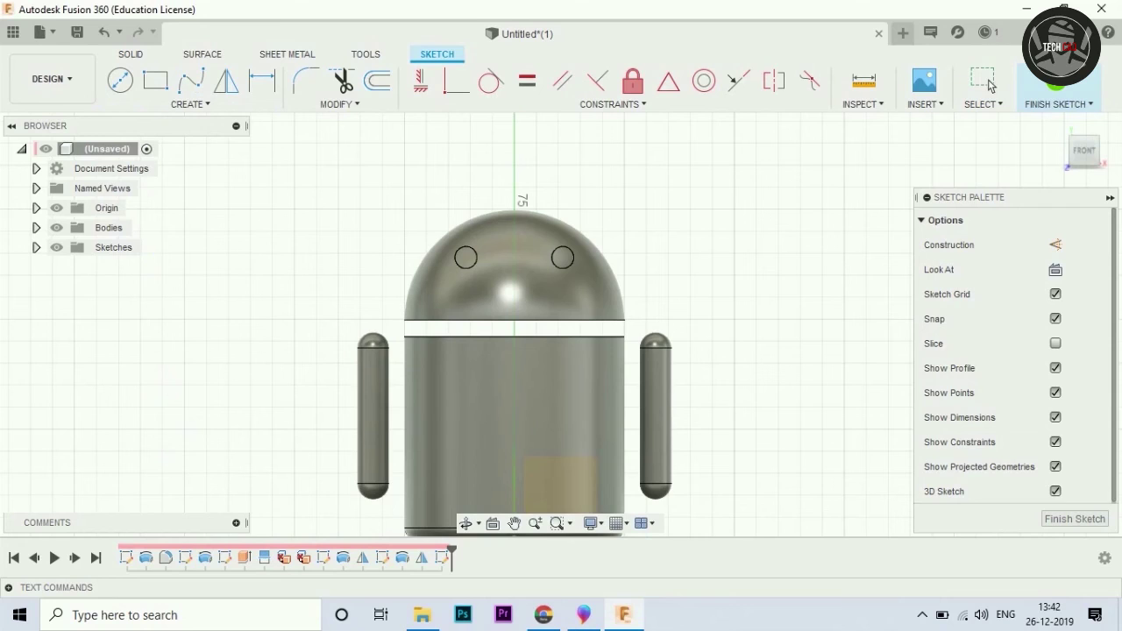
Draw a vertical centre line up from the head with a short line chain above it.
left_click(514, 320)
left_click(515, 152)
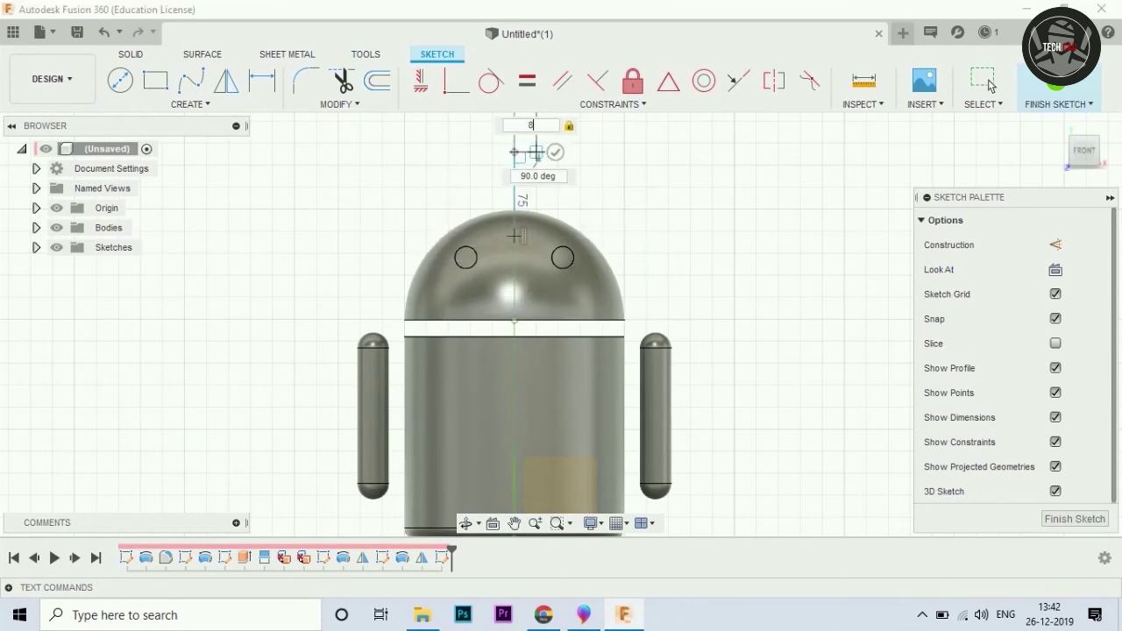
left_click(515, 114)
left_click(556, 114)
left_click(556, 152)
scroll(518, 145, "up", 3)
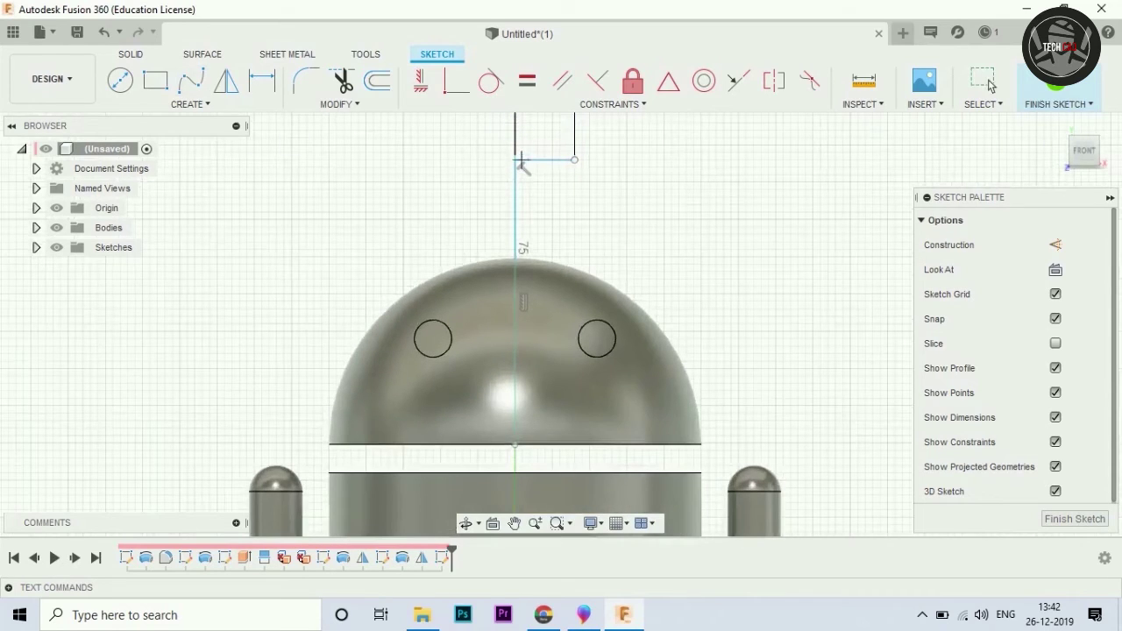
Set a 6 mm offset and draw vertical antenna lines either side of centre down to the dome.
left_click(515, 160)
left_click(642, 160)
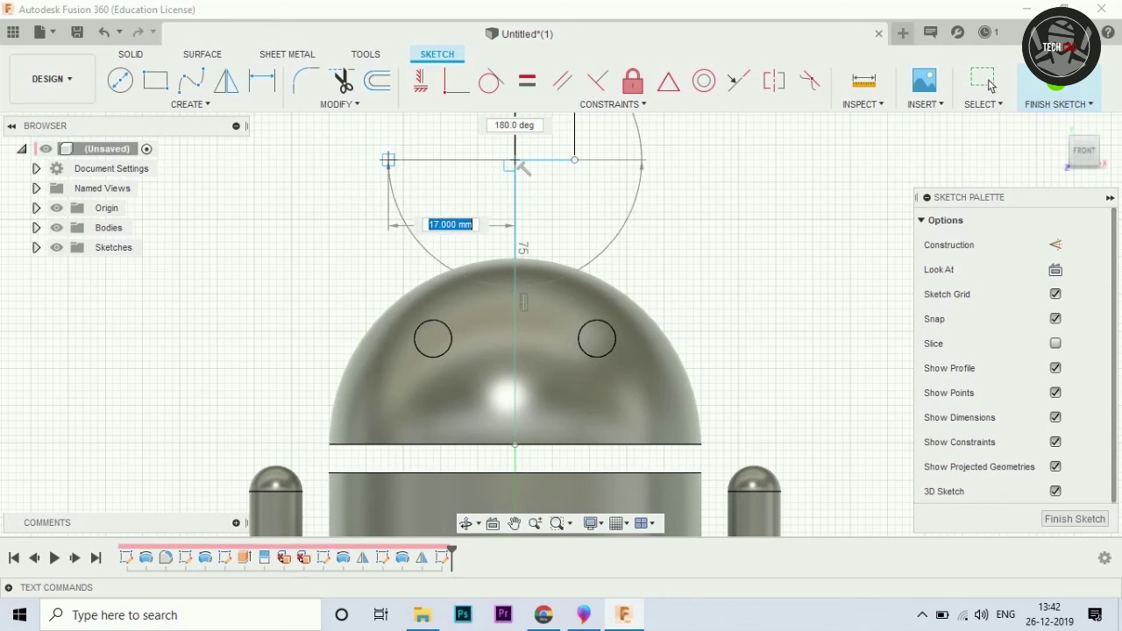
type("6")
key("Return")
key("l")
left_click(471, 159)
left_click(470, 262)
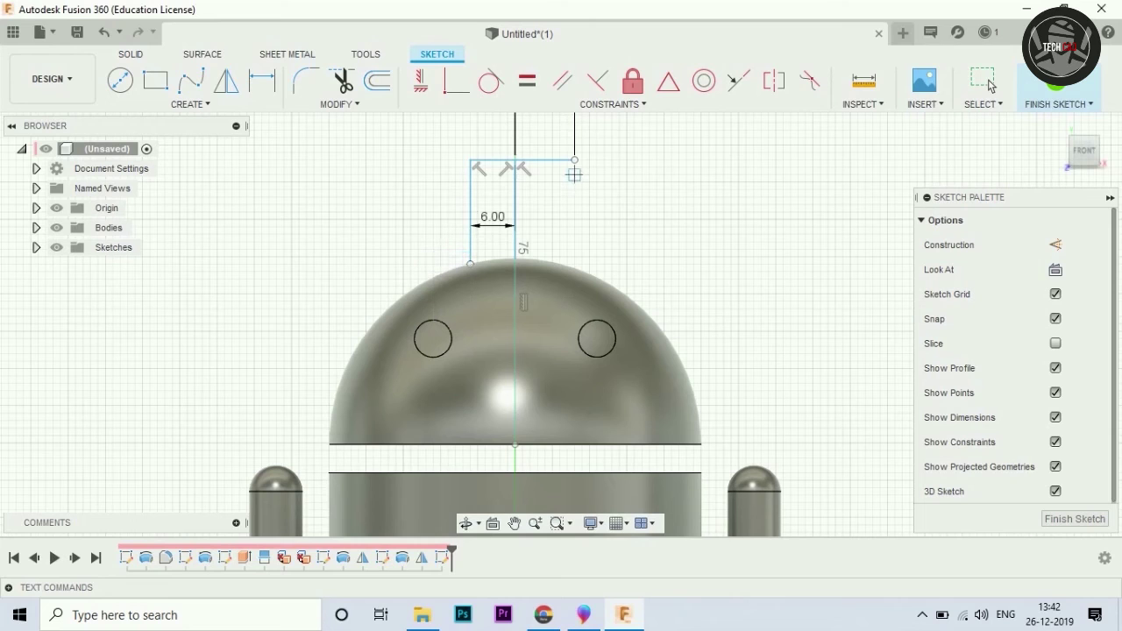
left_click(574, 246)
left_click(574, 269)
key("Escape")
Zoom around the sketch and compare it with the Paint 3D android reference drawing.
scroll(588, 259, "up", 4)
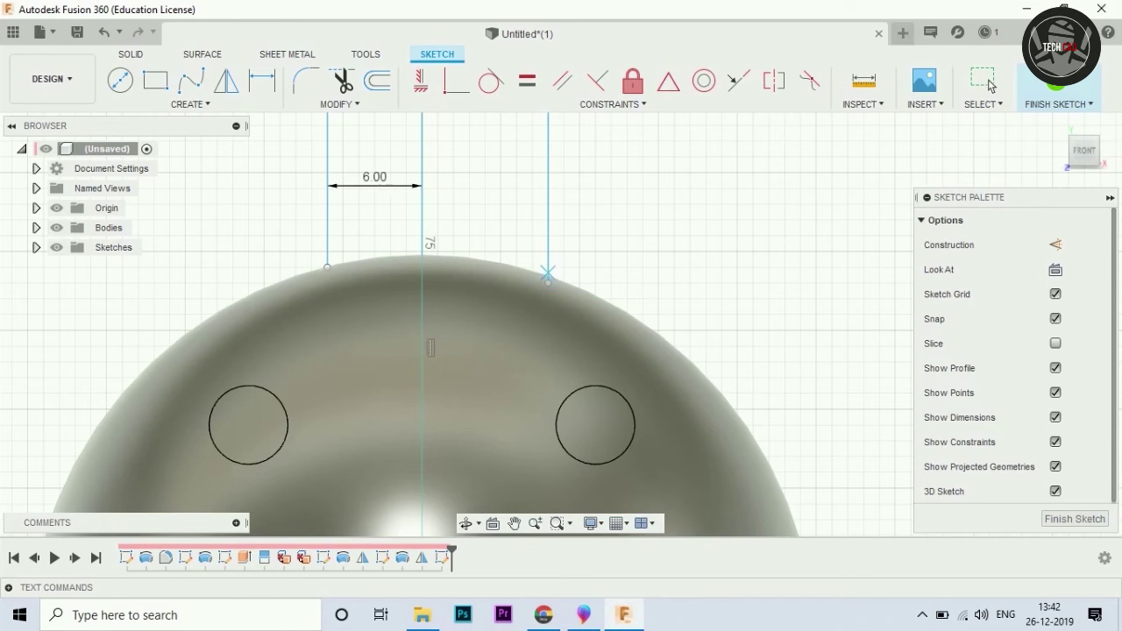
scroll(544, 289, "up", 1)
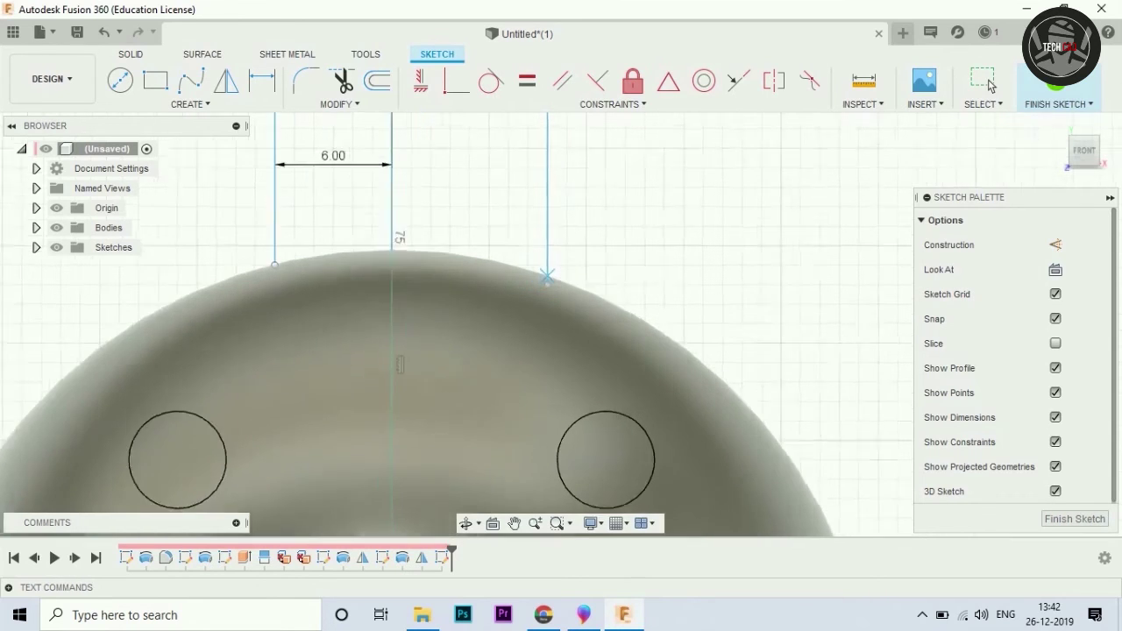
scroll(544, 289, "up", 2)
scroll(543, 290, "up", 2)
scroll(543, 289, "up", 2)
scroll(541, 299, "up", 1)
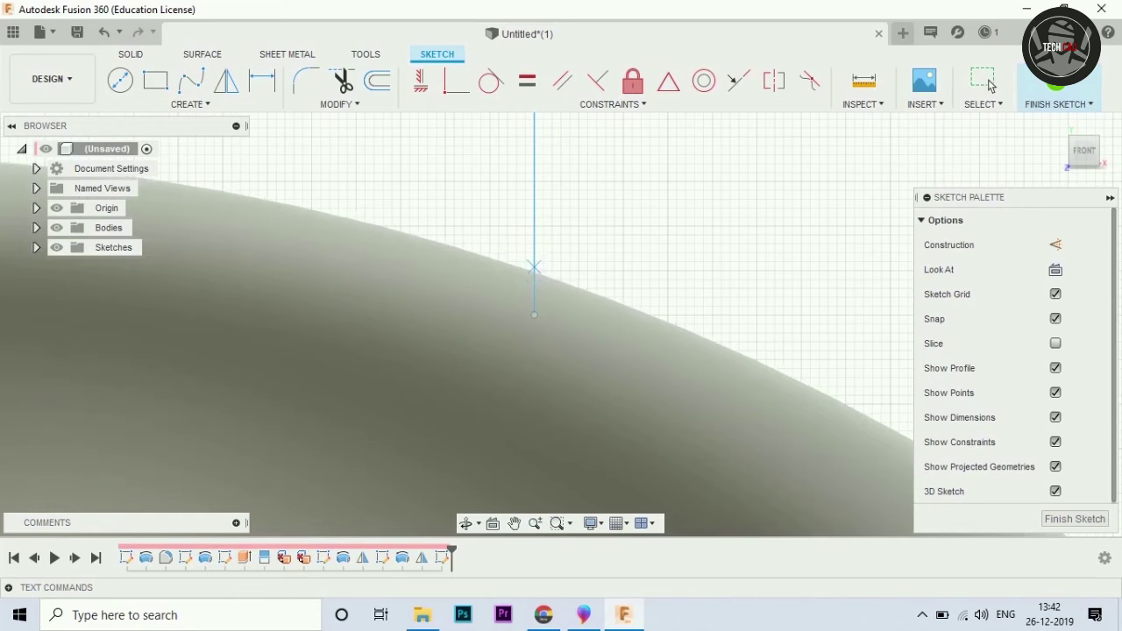
scroll(539, 263, "down", 2)
scroll(539, 263, "down", 1)
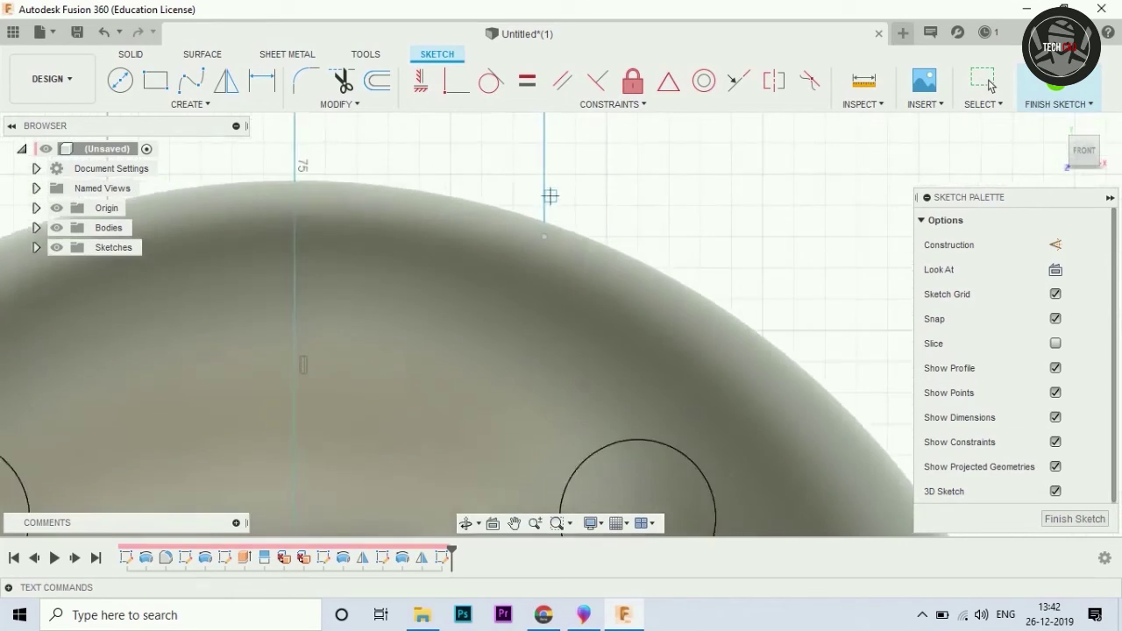
scroll(539, 263, "down", 1)
scroll(548, 192, "down", 1)
scroll(548, 192, "down", 1)
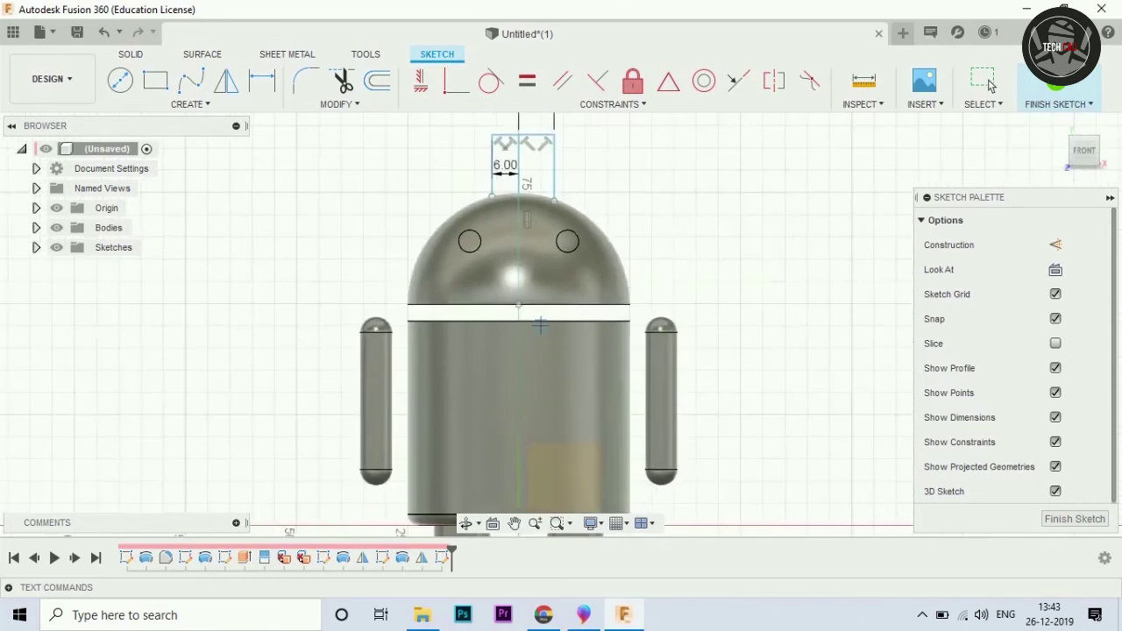
scroll(563, 303, "down", 1)
left_click(583, 614)
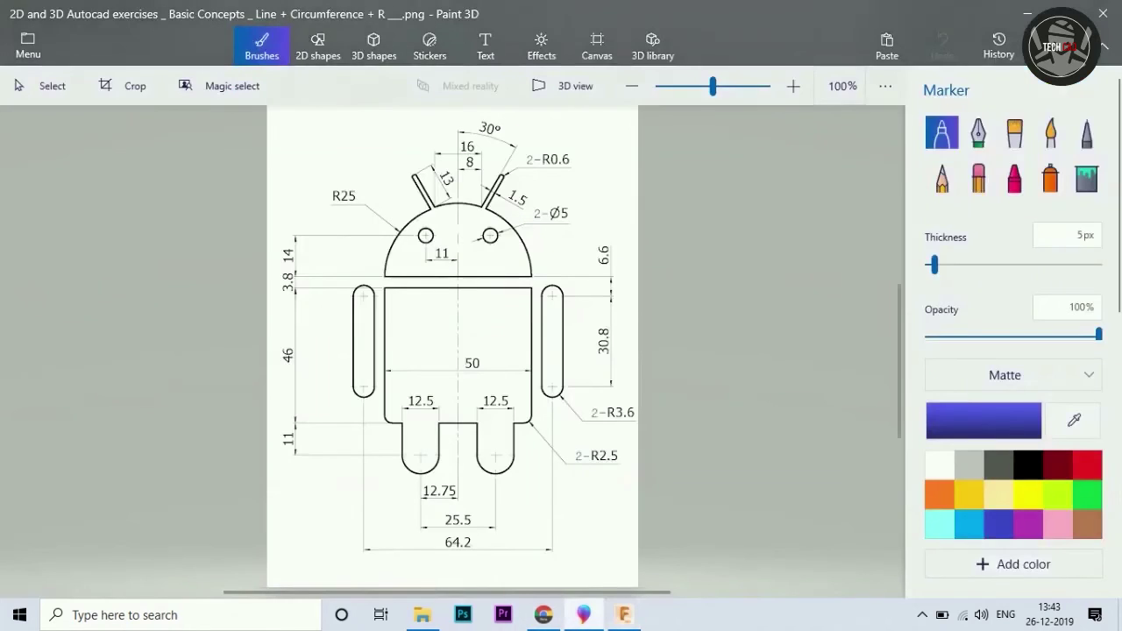
left_click(583, 614)
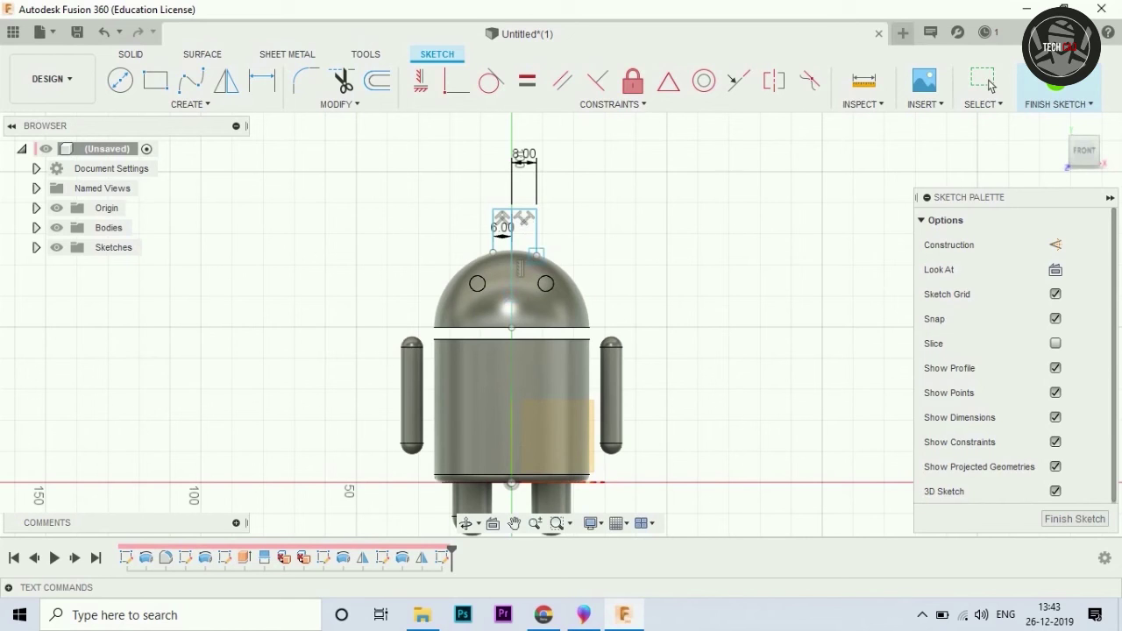
Draw an R25.00 centre-point arc spanning 75 degrees from the head's centre.
left_click(535, 253)
left_click(582, 255)
scroll(570, 201, "up", 5)
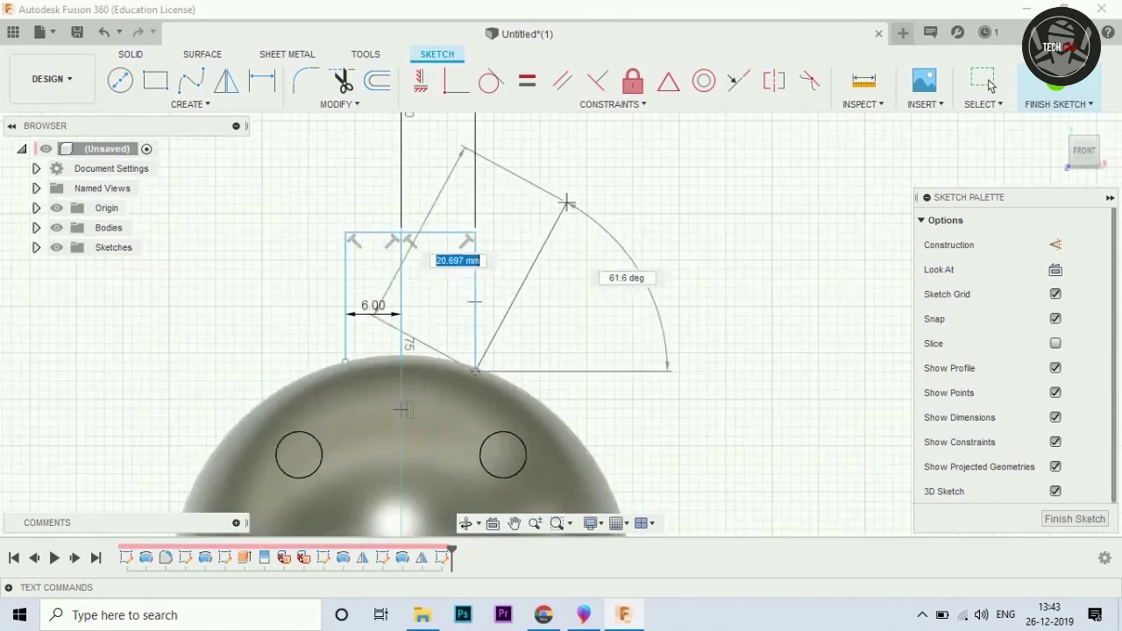
scroll(538, 241, "up", 2)
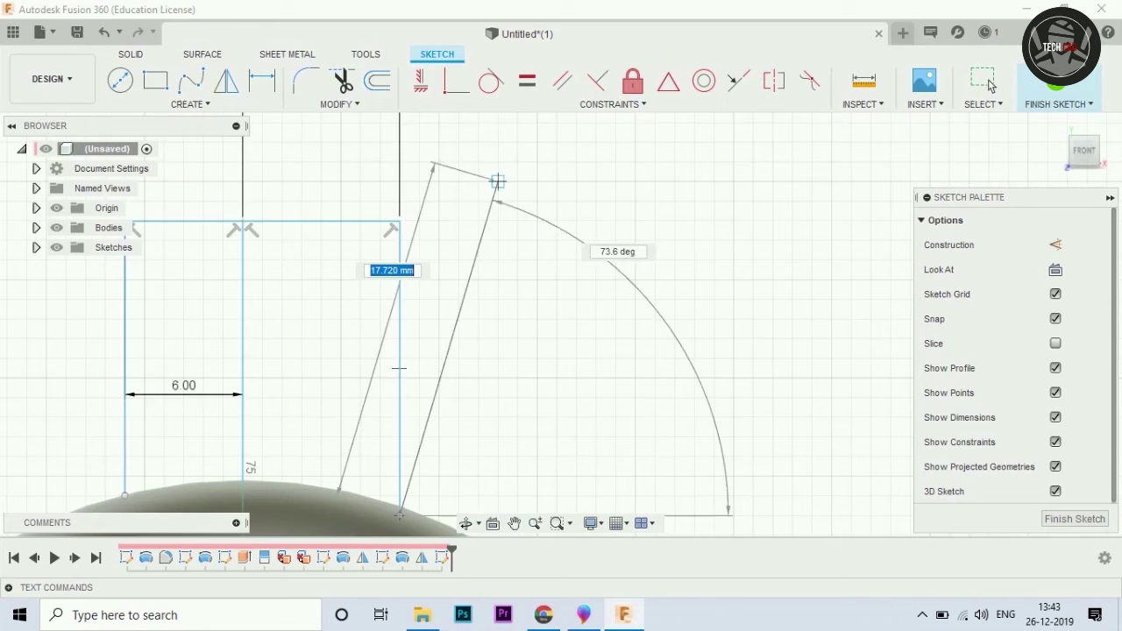
scroll(499, 181, "down", 3)
left_click(191, 103)
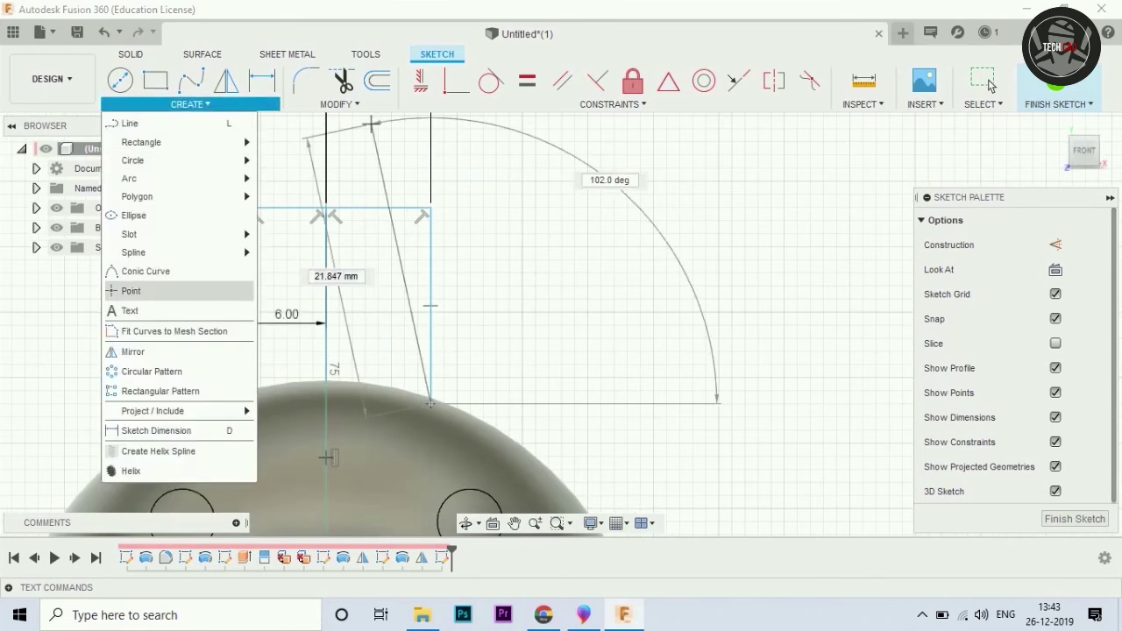
mouse_move(175, 178)
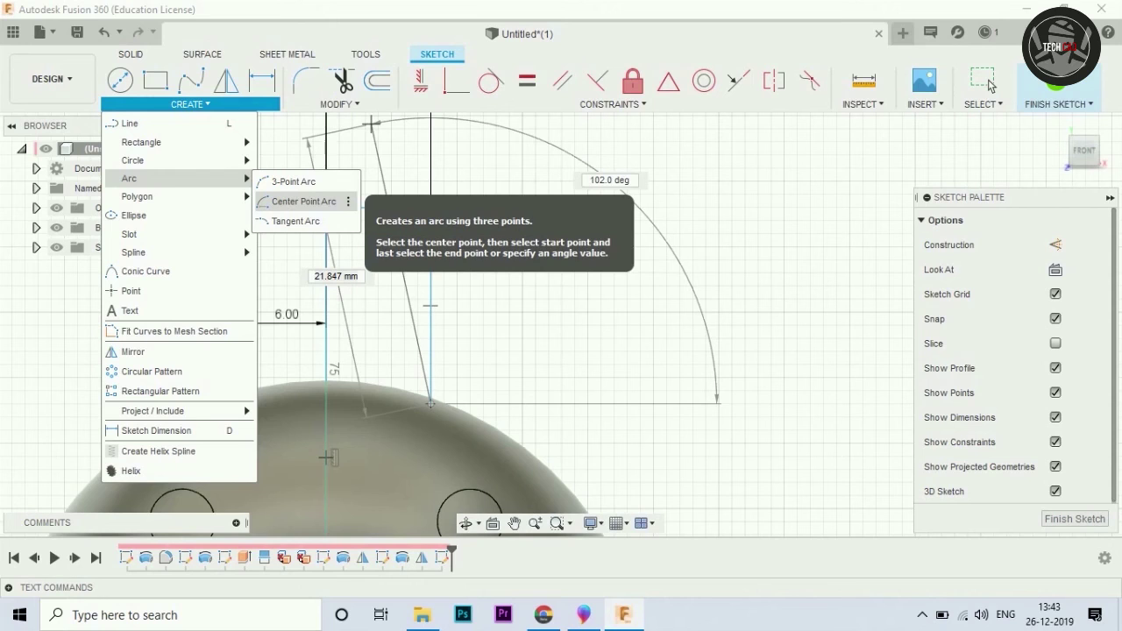
left_click(296, 221)
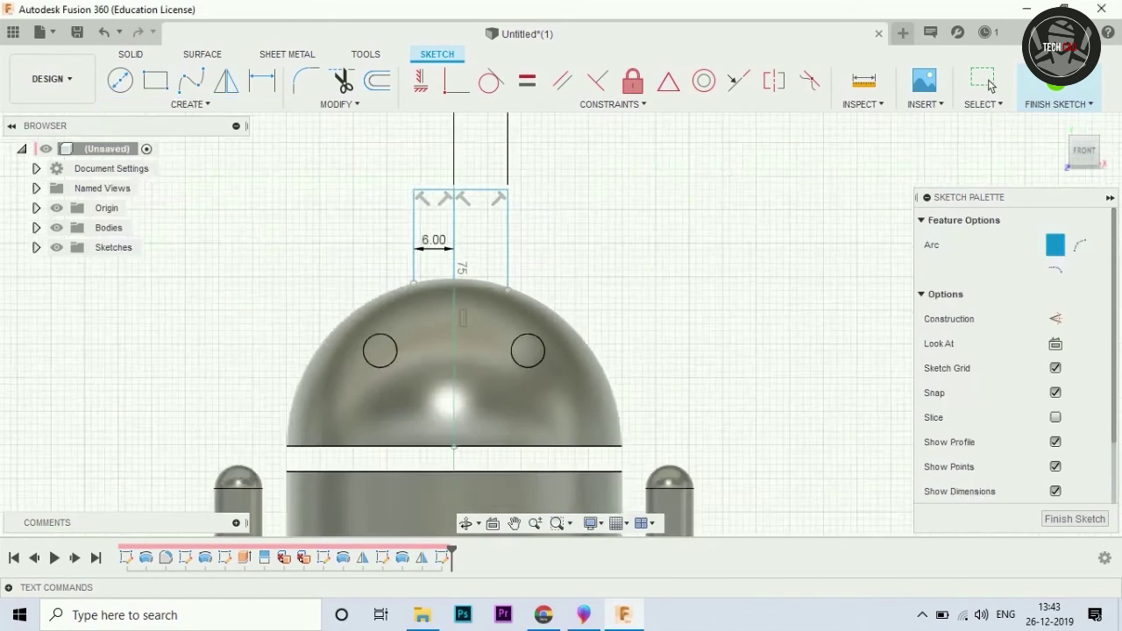
left_click(453, 447)
type("25")
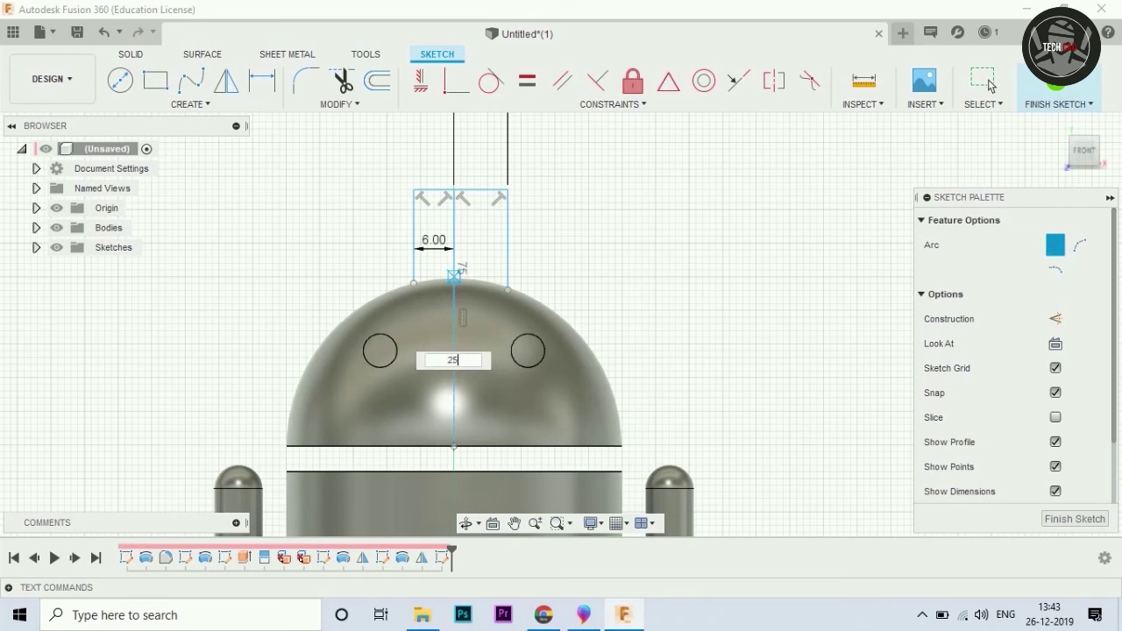
key("Tab")
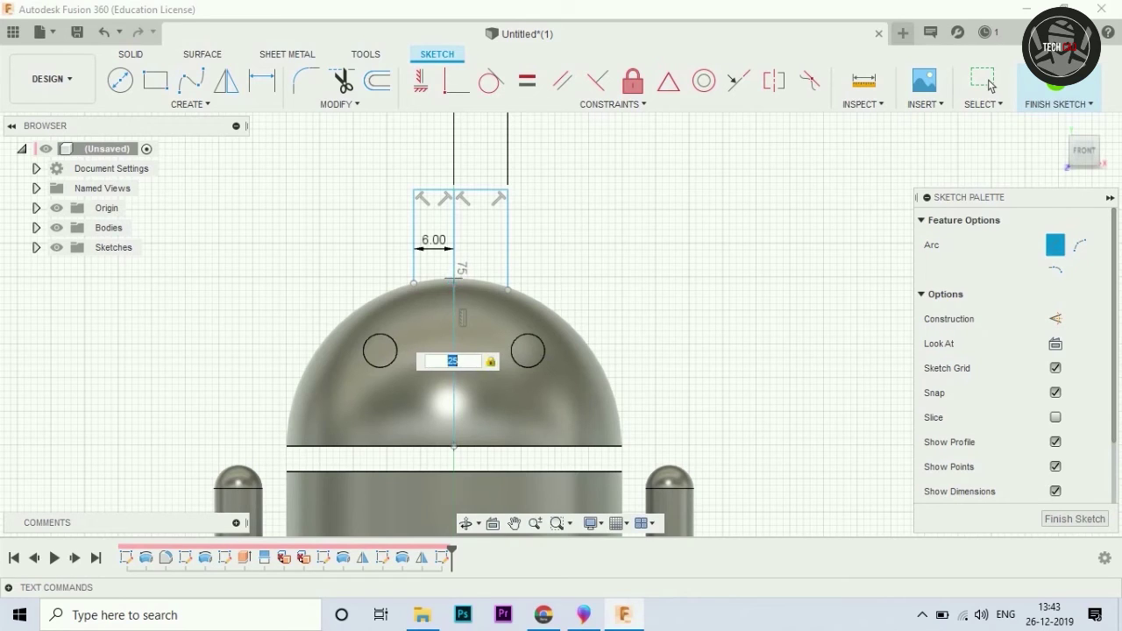
key("Return")
left_click(616, 403)
Trim the surplus sketch curves around the new arc.
scroll(496, 255, "up", 2)
scroll(497, 255, "up", 3)
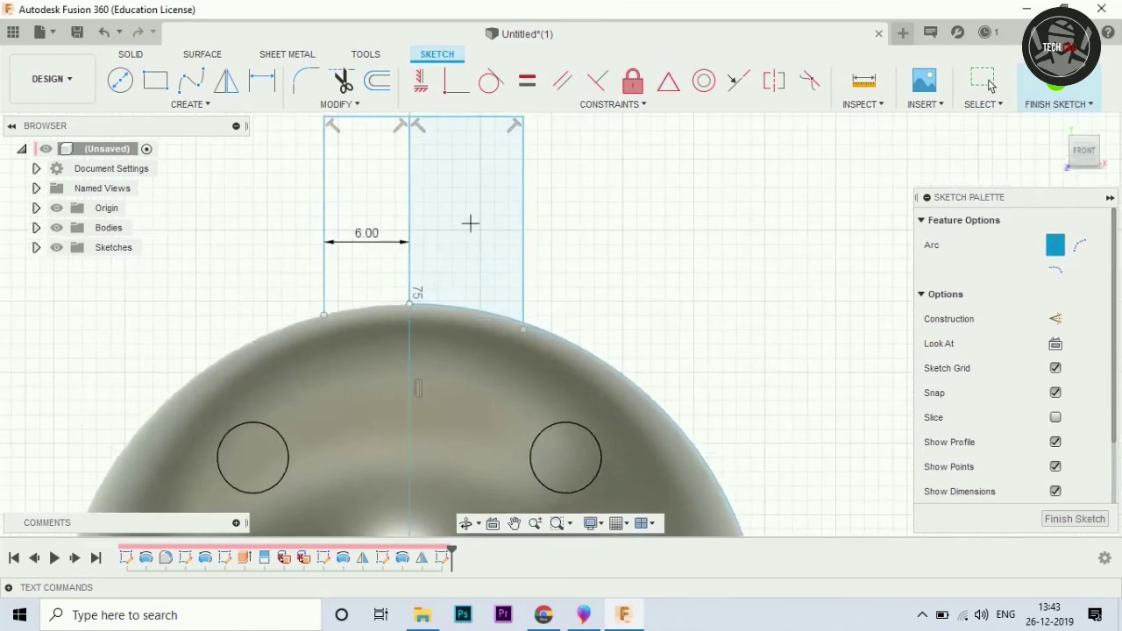
key("t")
scroll(572, 299, "up", 5)
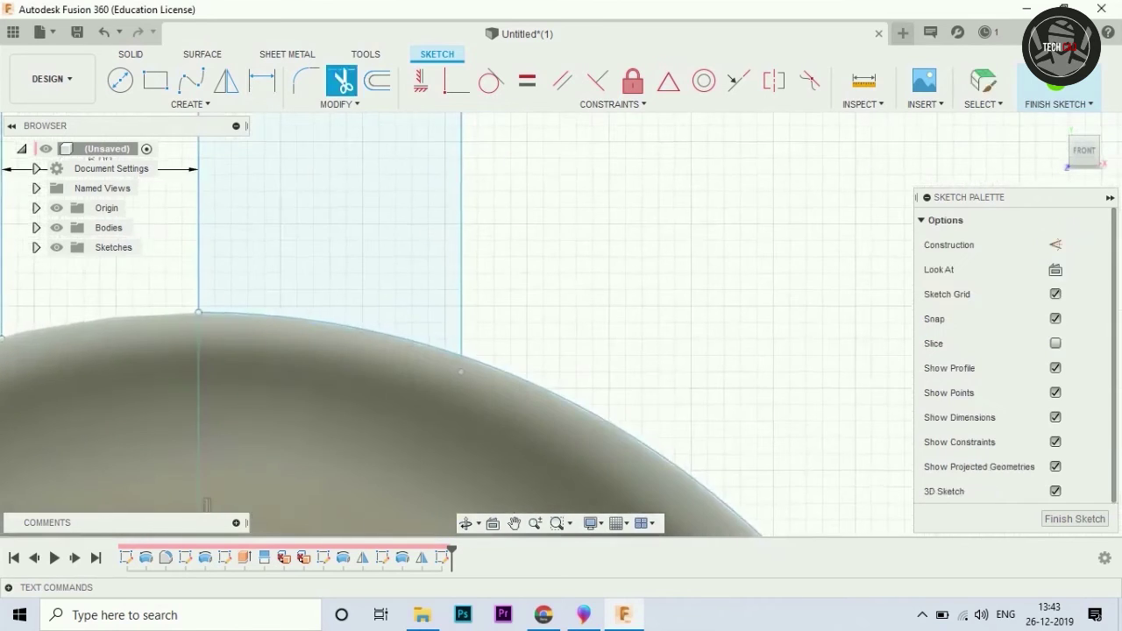
scroll(497, 261, "down", 3)
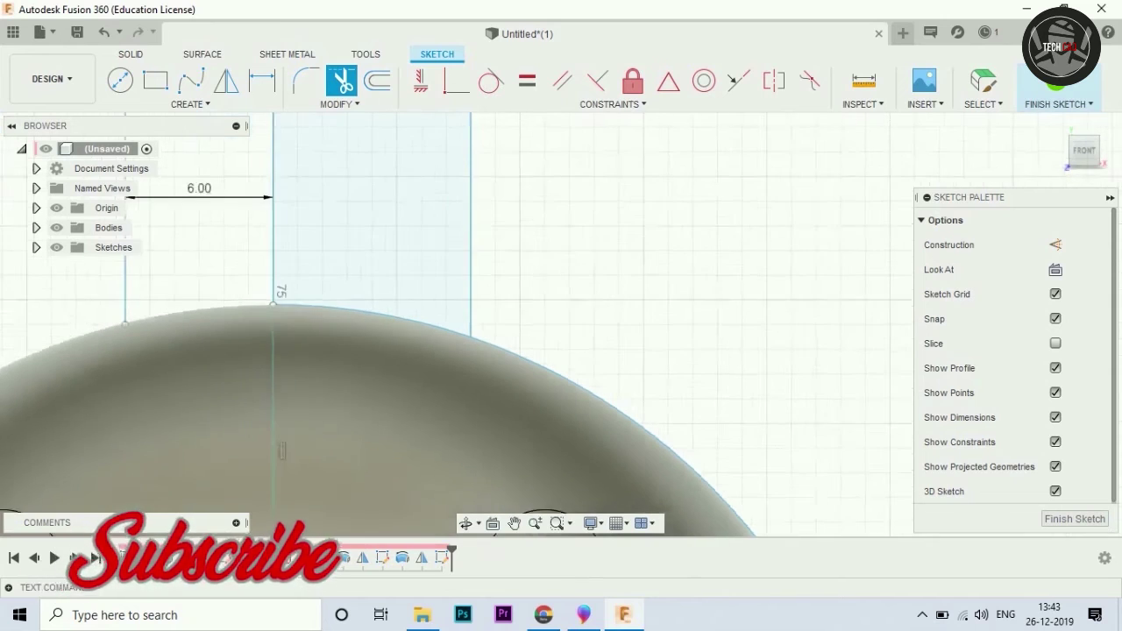
left_click(190, 103)
Draw a slanted line rising from the dome edge at the antenna rectangle's right corner.
left_click(989, 83)
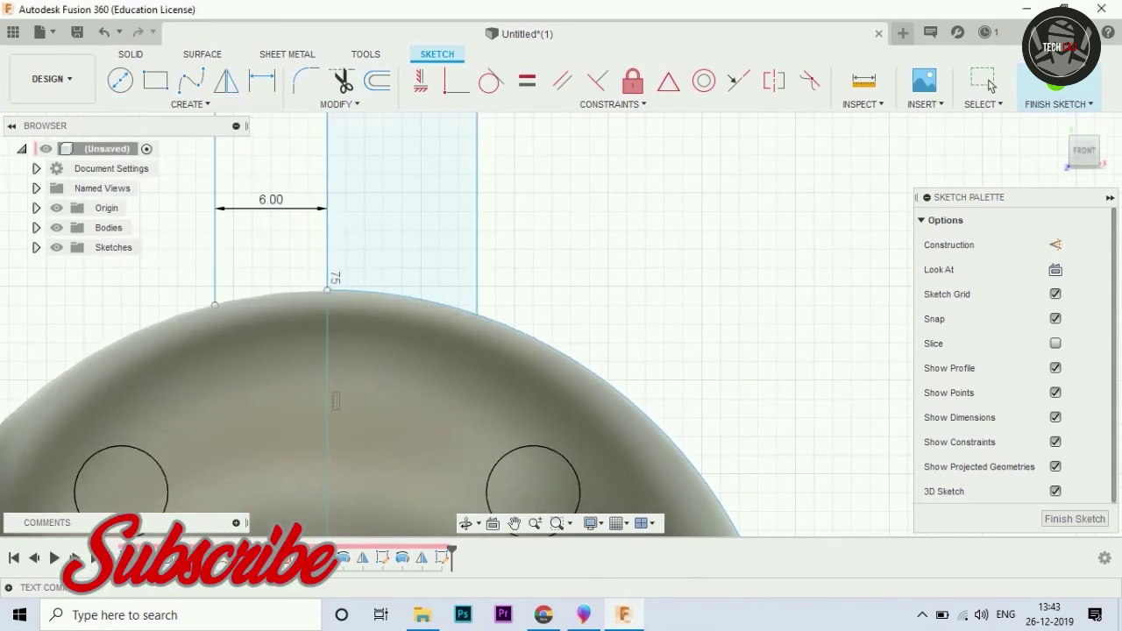
key("l")
left_click(478, 313)
scroll(533, 299, "down", 2)
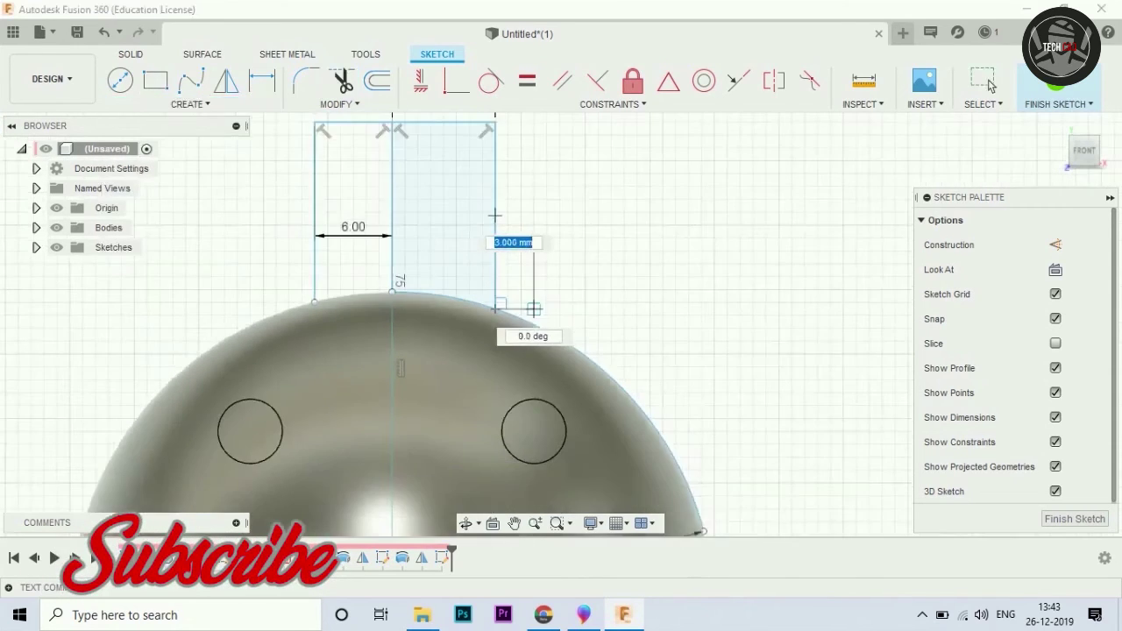
scroll(533, 299, "down", 2)
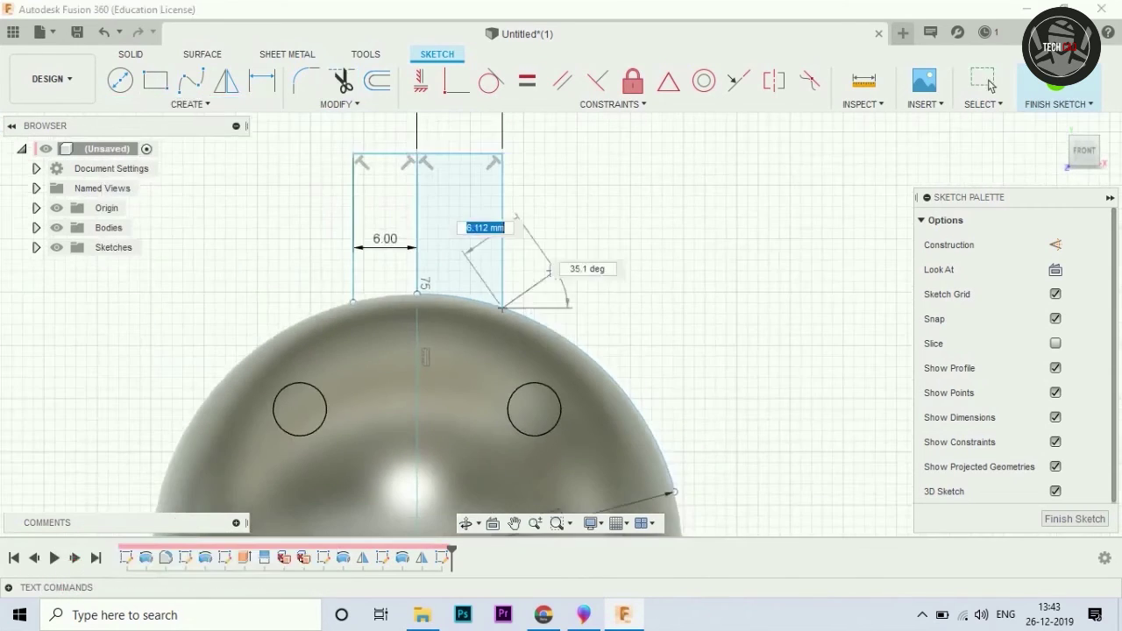
left_click(554, 142)
left_click(594, 156)
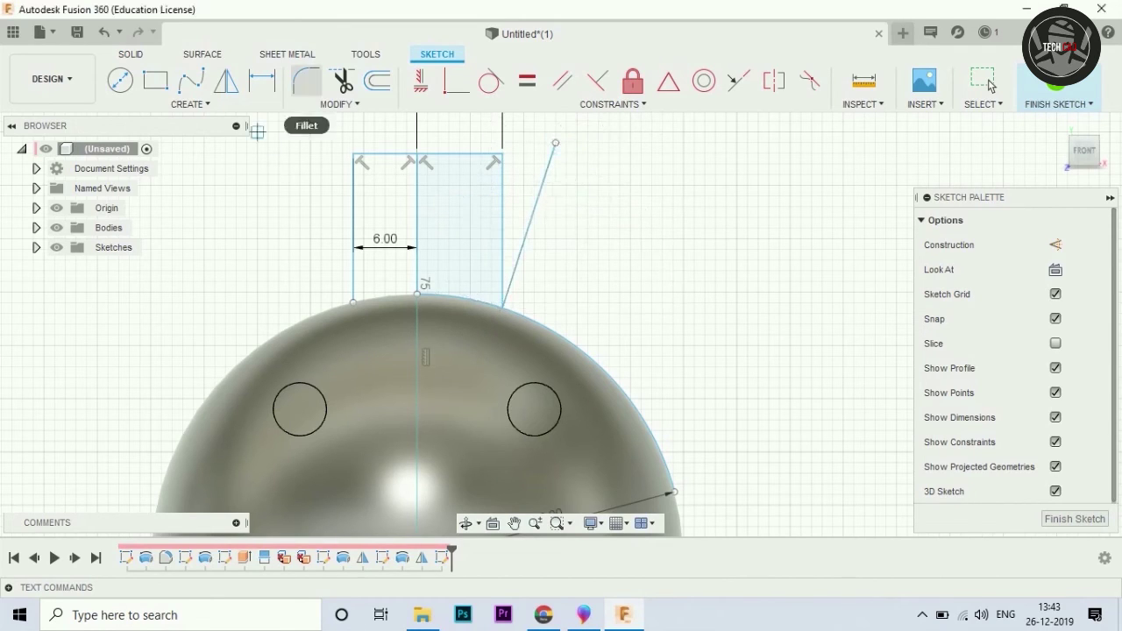
Dimension the slanted line at 30° to the vertical centre line.
left_click(261, 81)
left_click(417, 201)
left_click(528, 223)
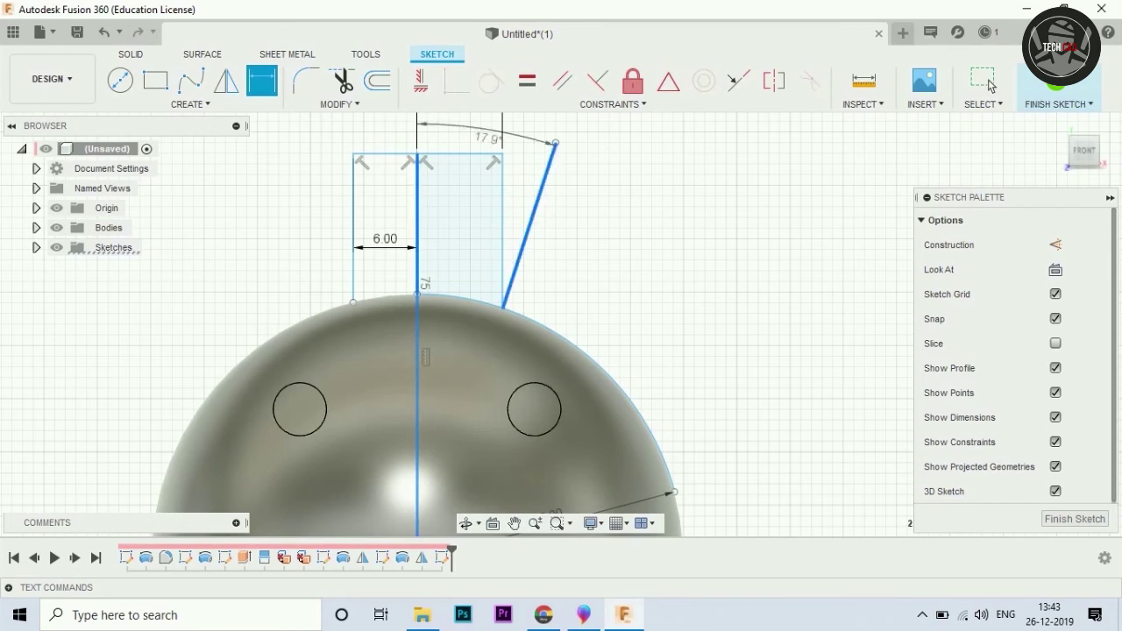
left_click(550, 140)
type("30")
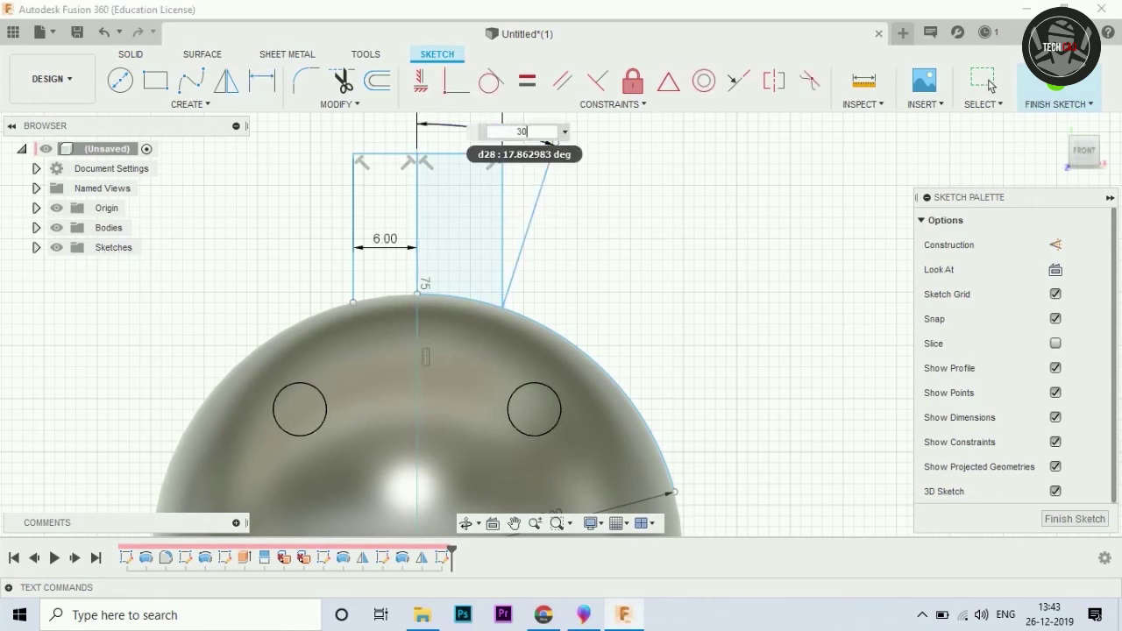
key("Return")
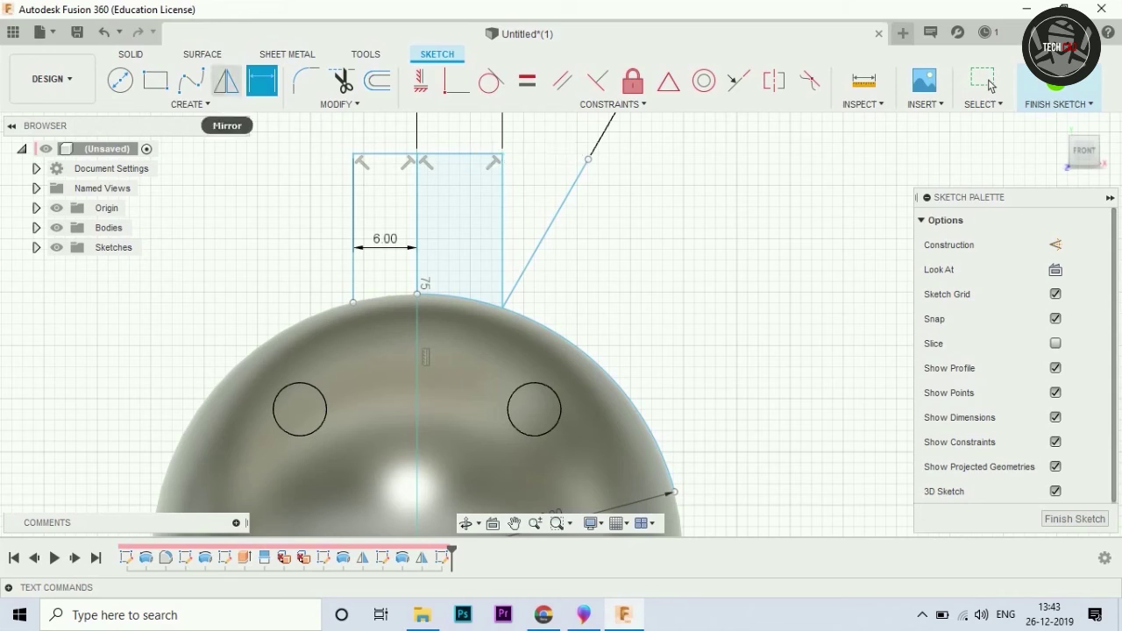
Draw a 13 mm line along the slant from the dome corner and check the reference drawing.
left_click(191, 103)
key("Escape")
key("Escape")
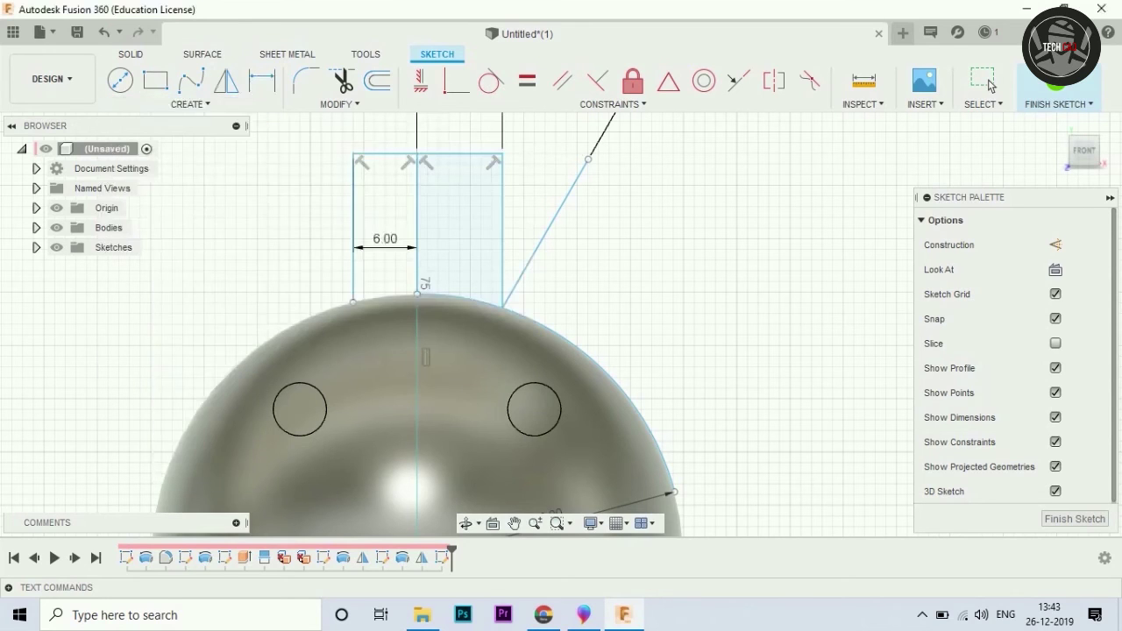
key("l")
left_click(503, 307)
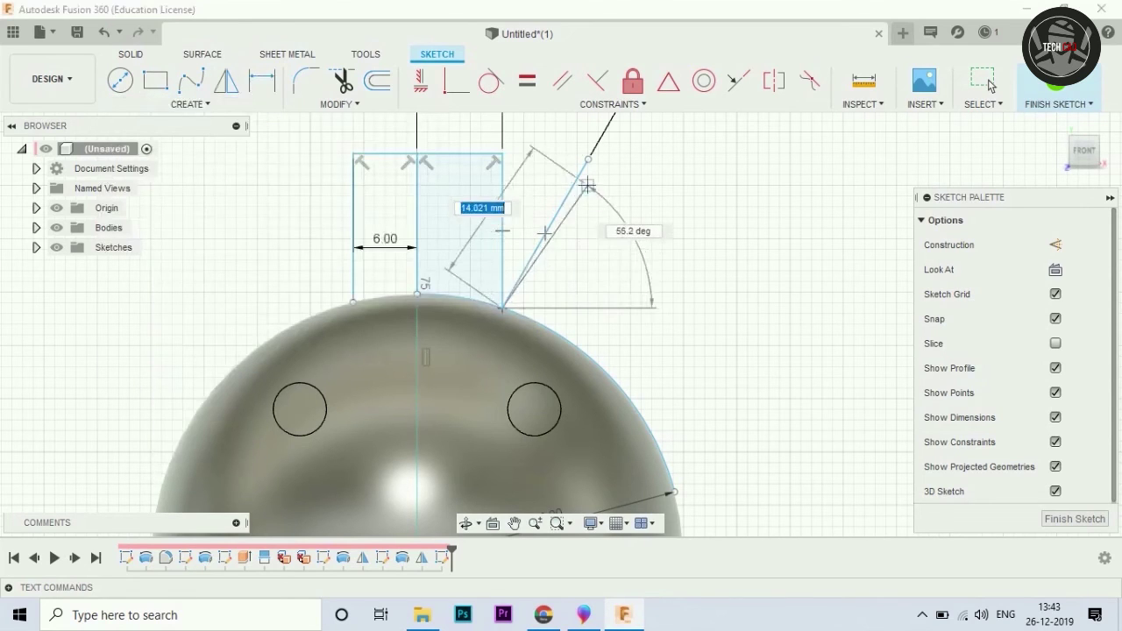
key("Return")
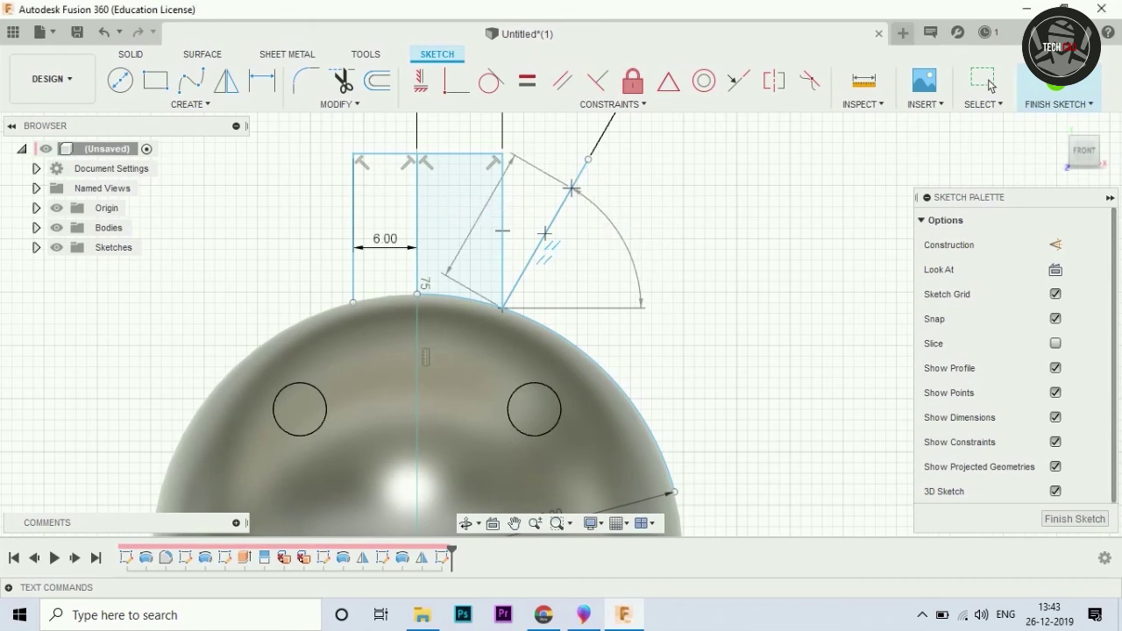
left_click(987, 81)
left_click(583, 615)
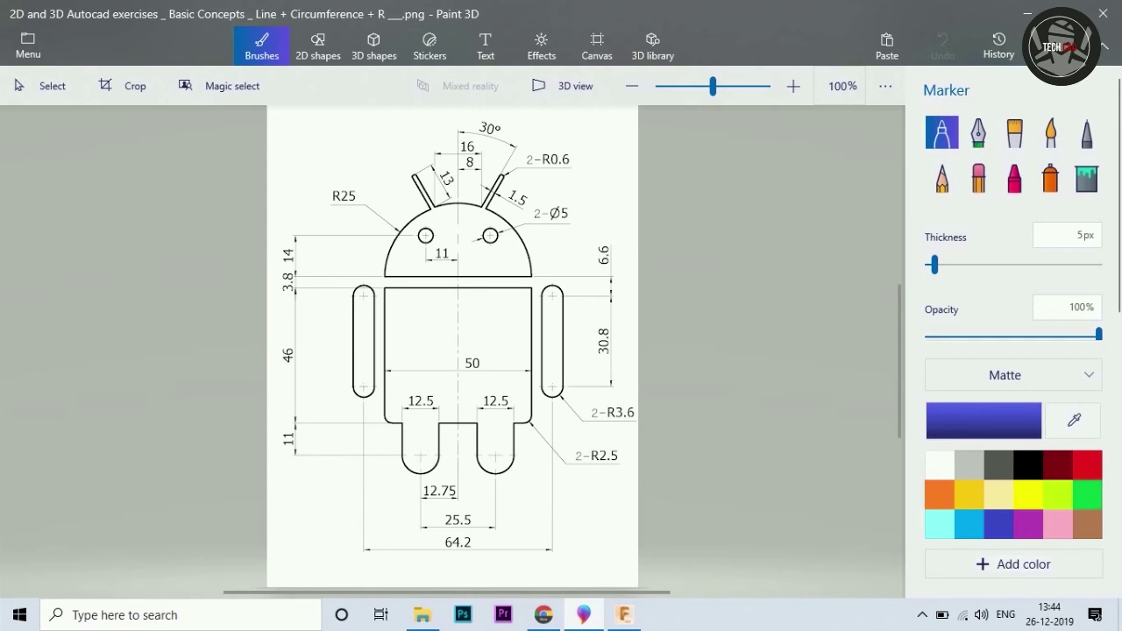
left_click(583, 615)
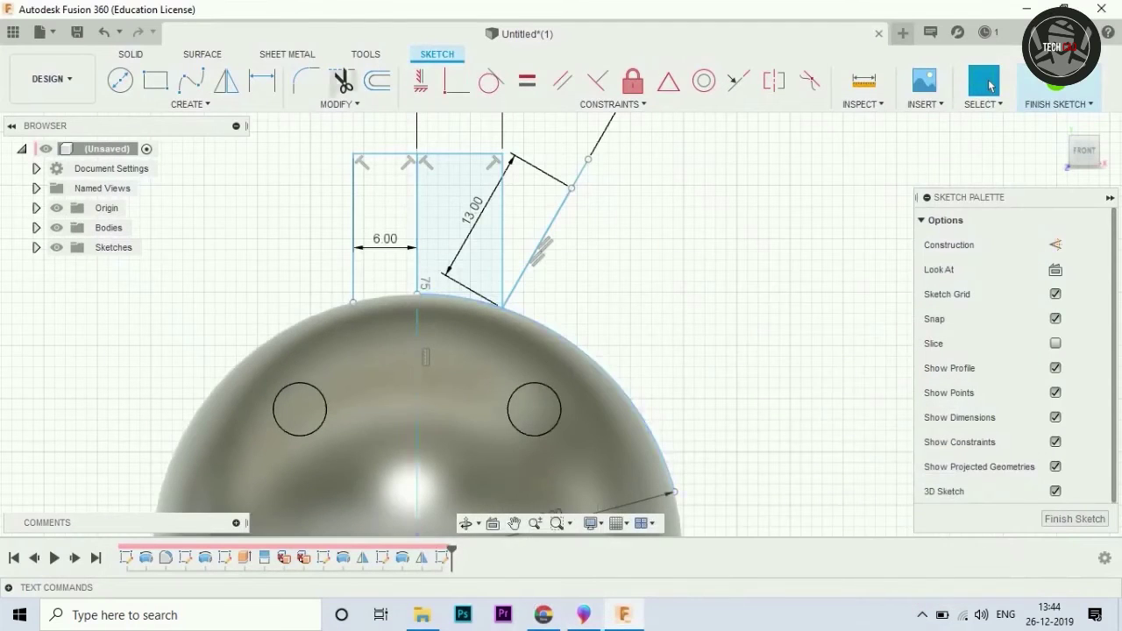
Offset the 13 mm antenna line twice, by 1.50 mm and by 0.75 mm.
left_click(191, 104)
scroll(439, 191, "up", 3)
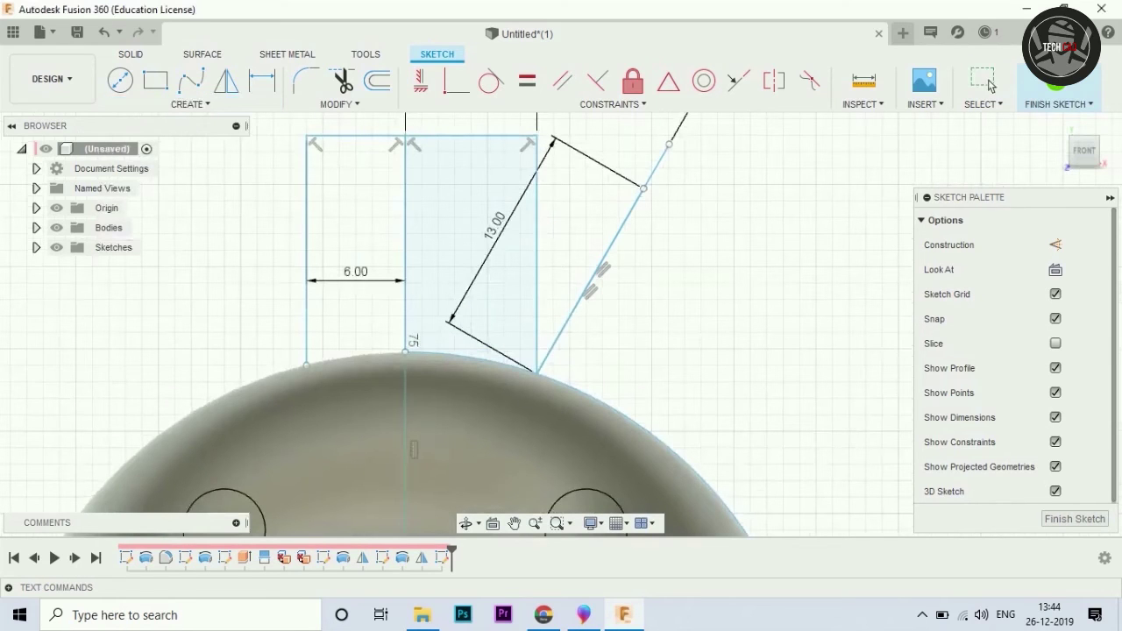
left_click(377, 81)
left_click(591, 281)
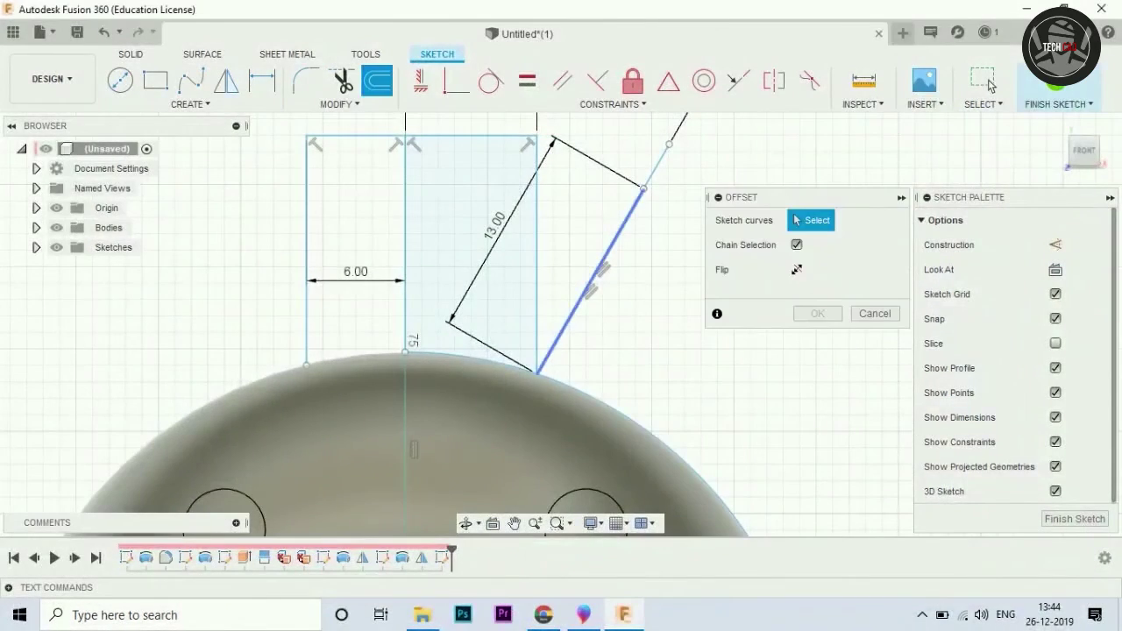
left_click(591, 282)
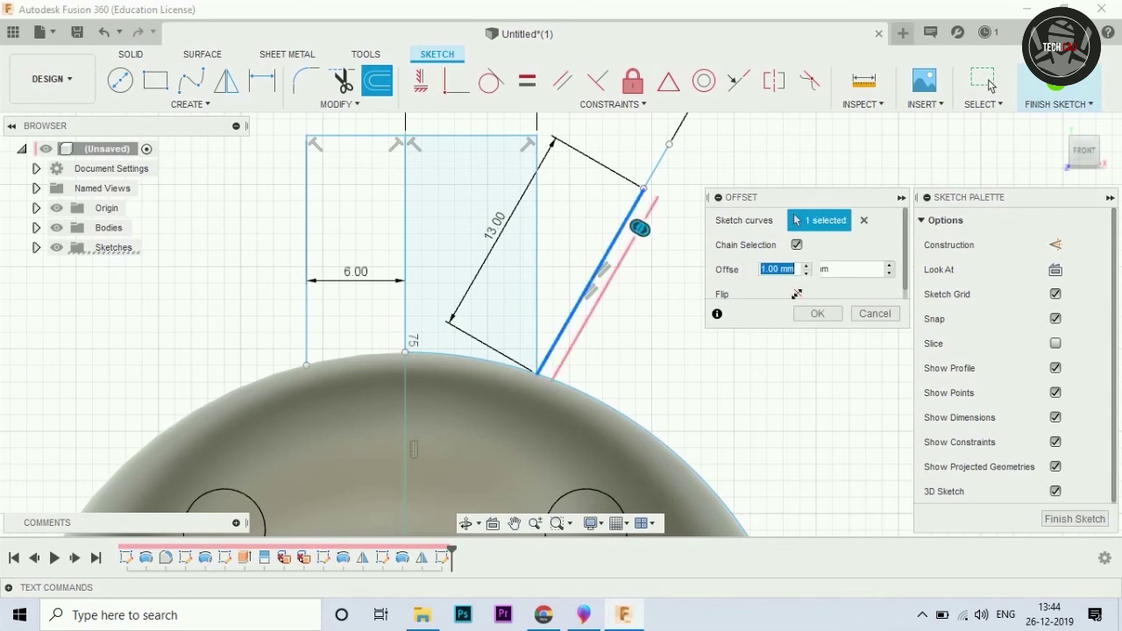
type("1.5")
key("Return")
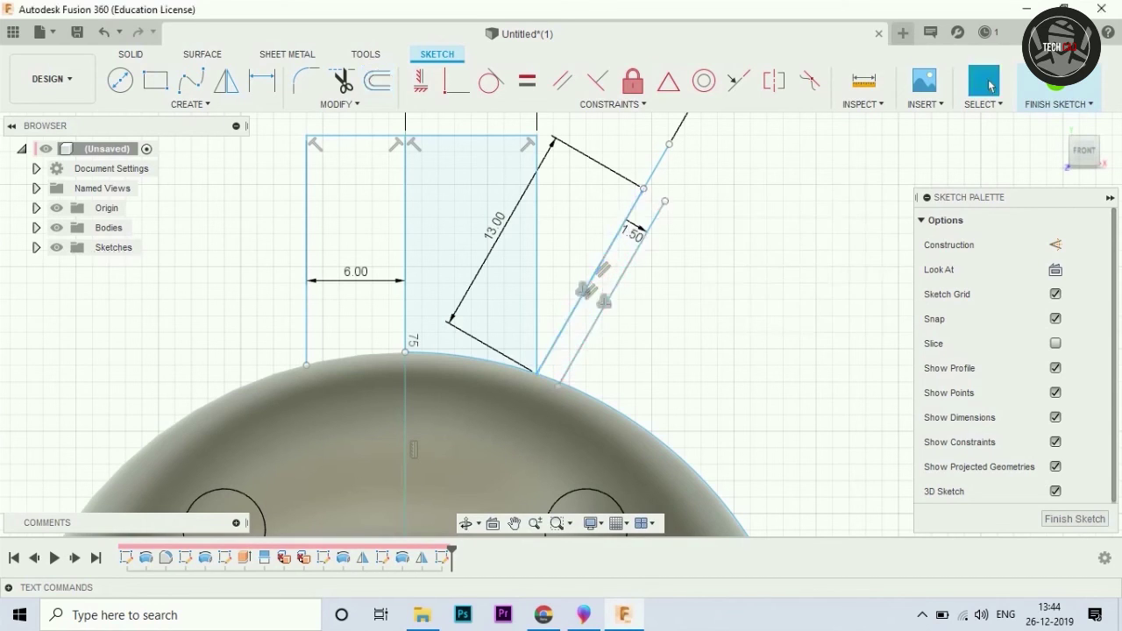
key("o")
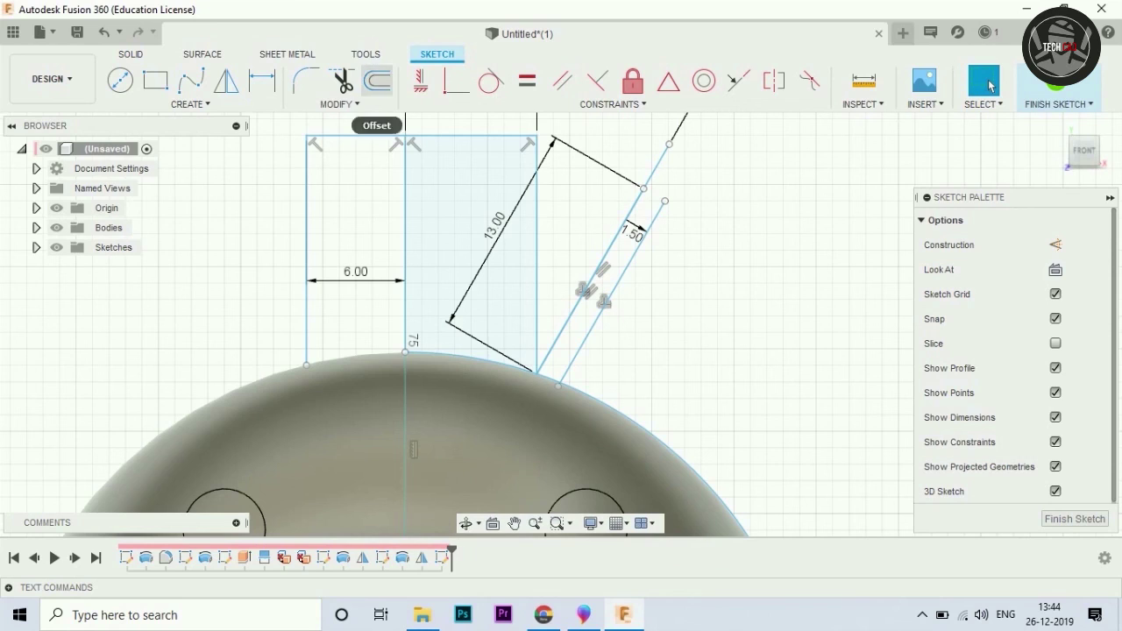
left_click(619, 230)
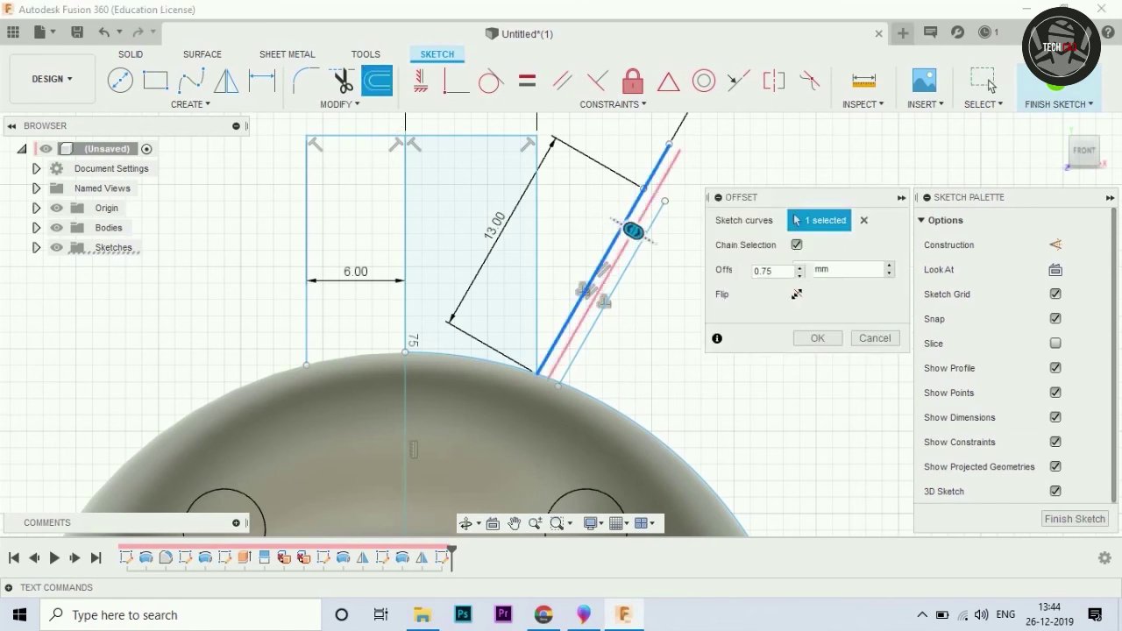
key("Return")
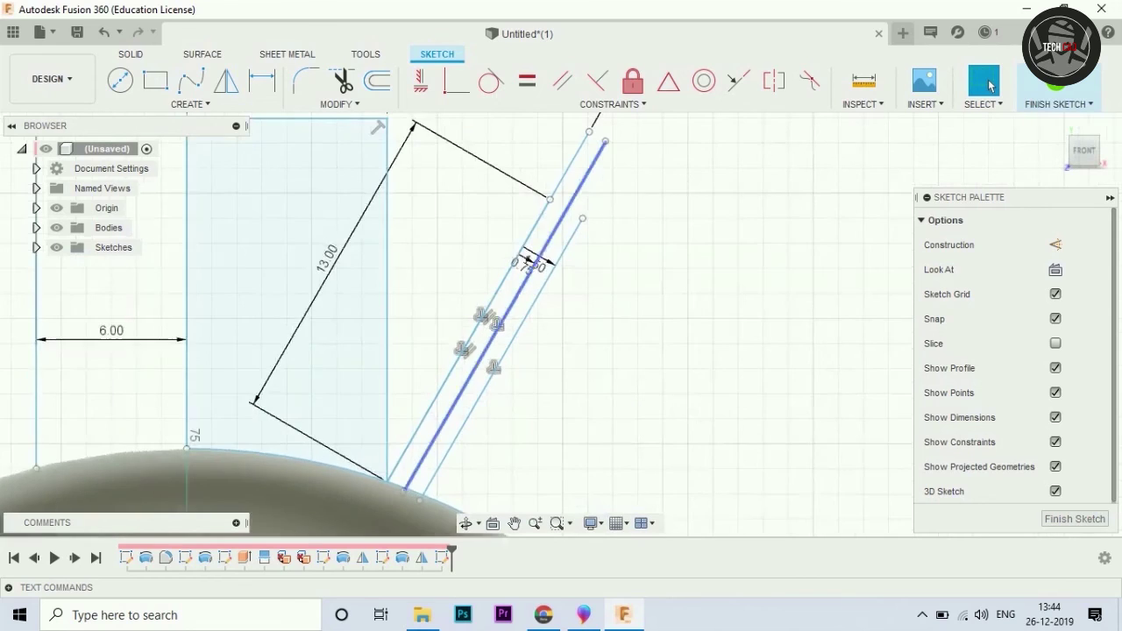
Draw a line across the antenna's base at the dome edge to close the strip.
scroll(570, 206, "up", 2)
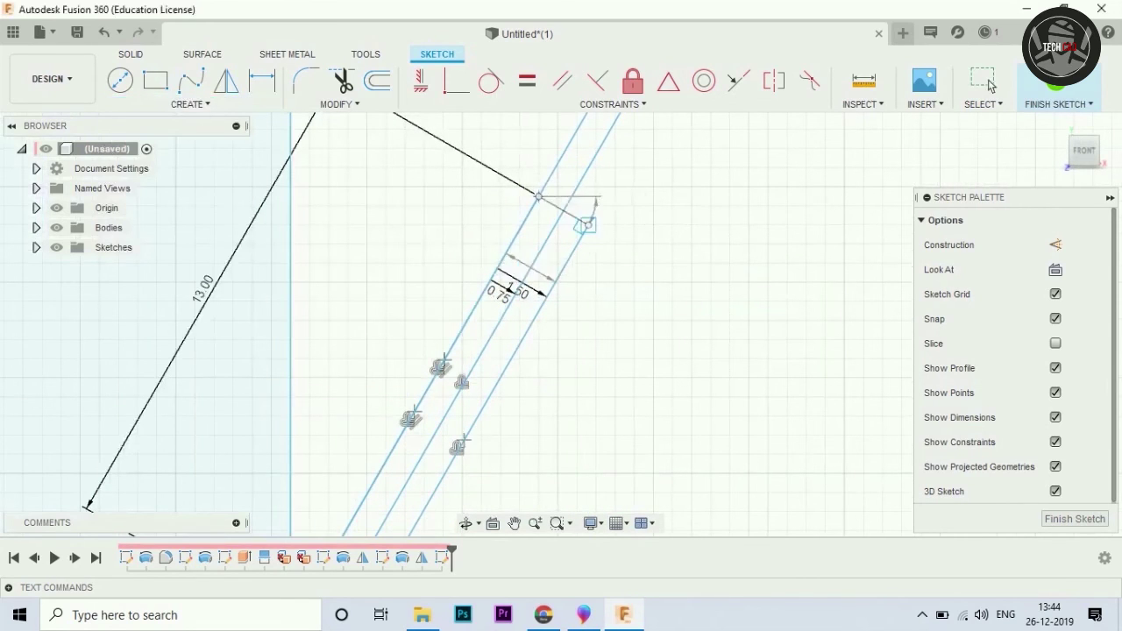
scroll(633, 181, "down", 3)
scroll(517, 405, "up", 2)
scroll(455, 407, "up", 2)
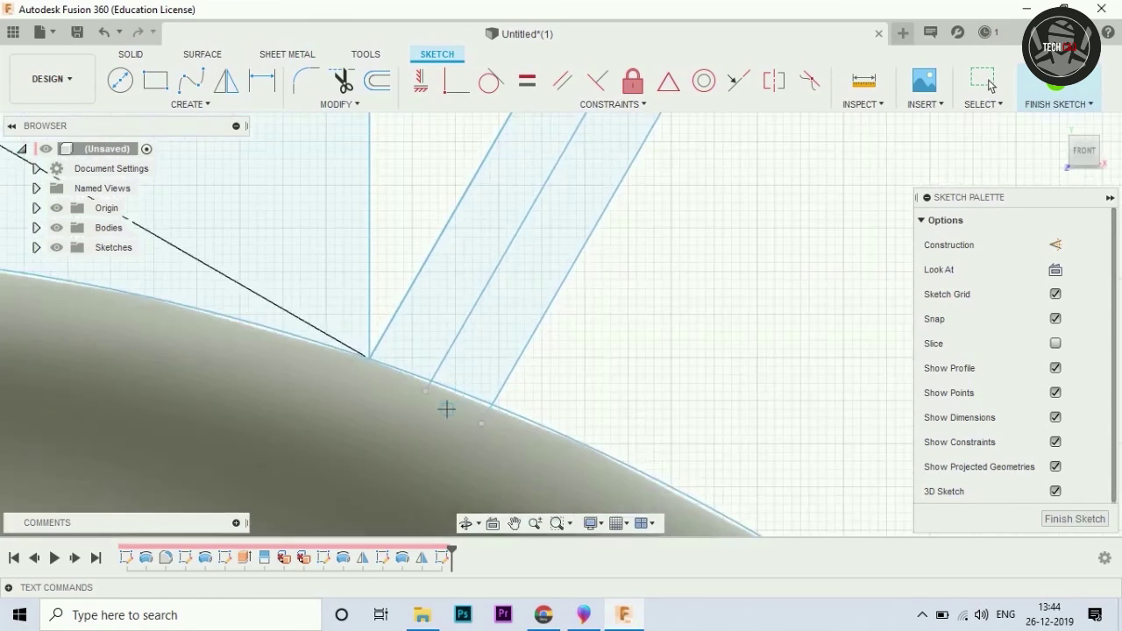
scroll(504, 383, "up", 1)
scroll(483, 406, "up", 1)
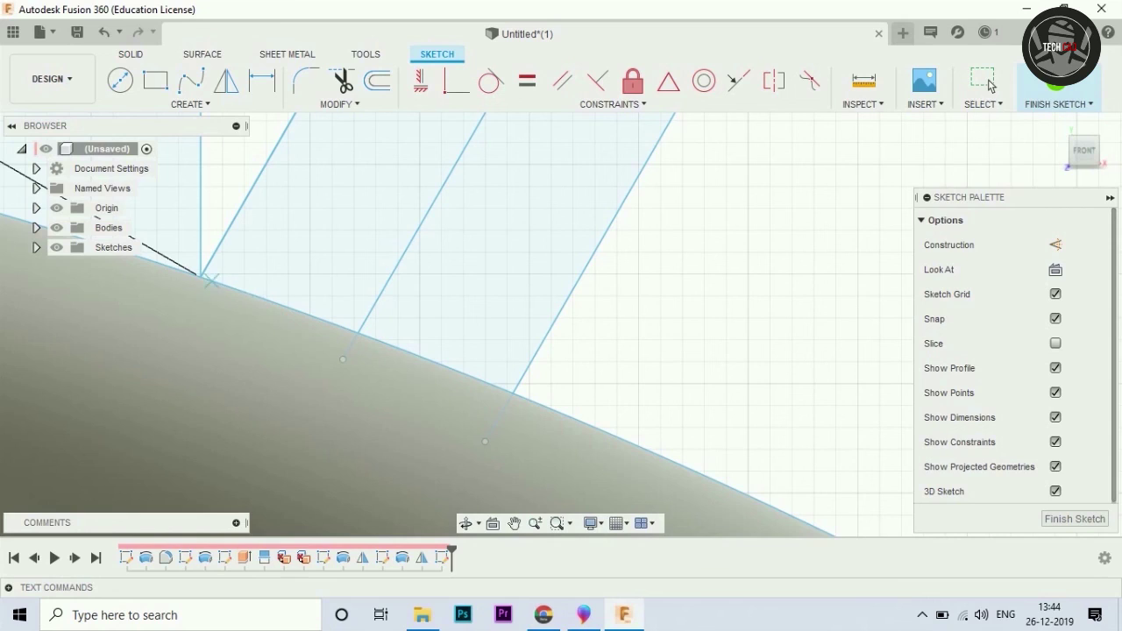
left_click(201, 277)
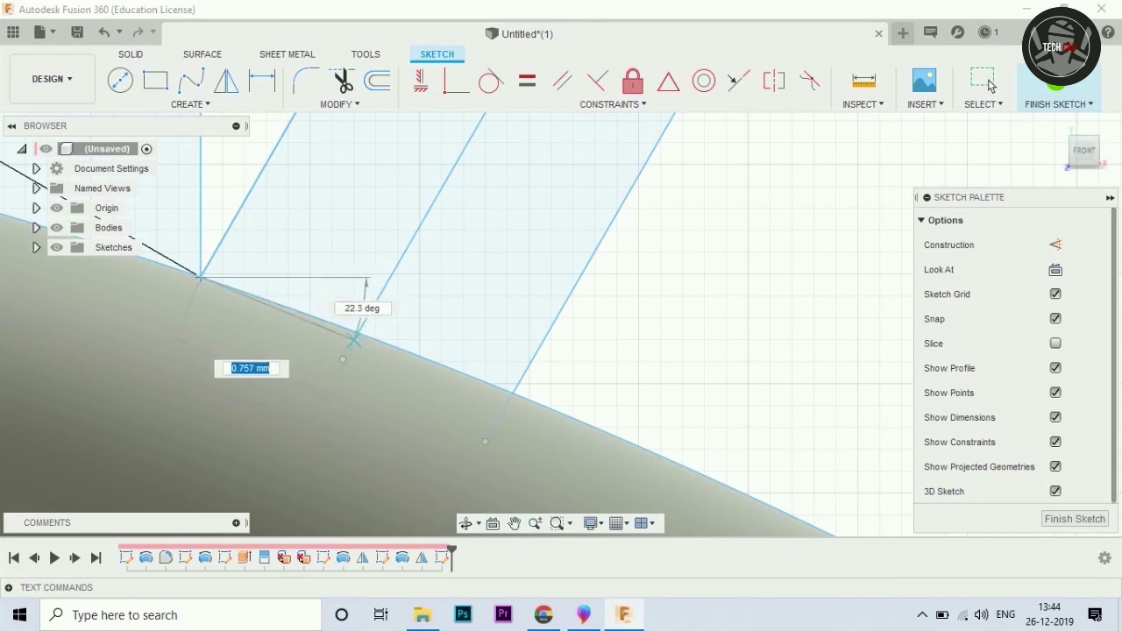
key("Escape")
left_click(508, 402)
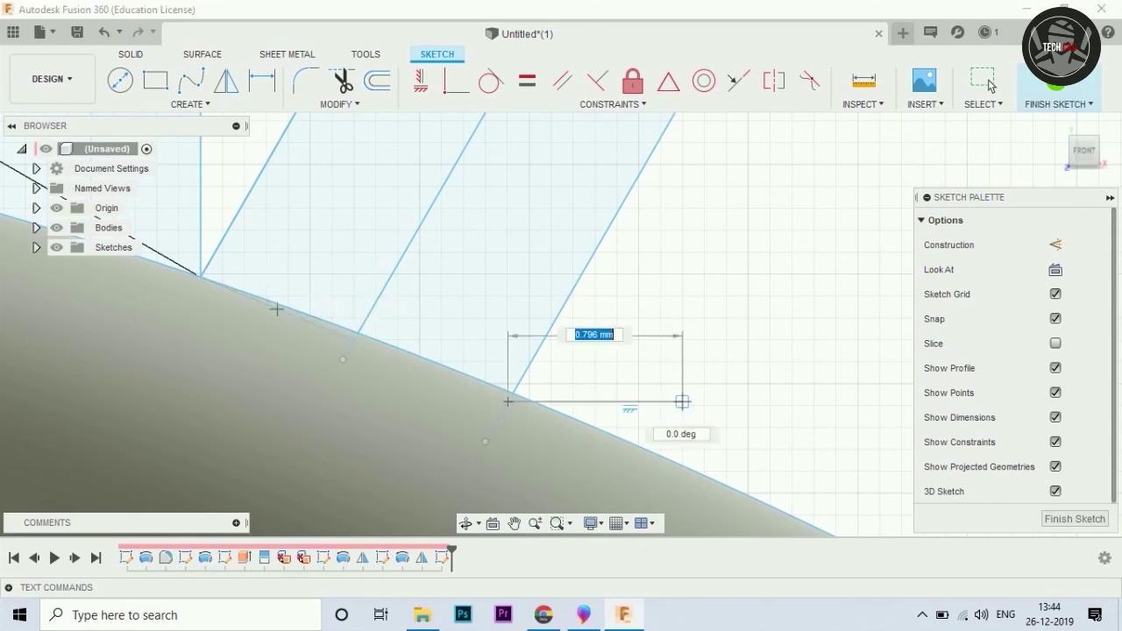
left_click(200, 287)
Trim the stray antenna line segment and zoom out to review the 6.00, 13.00, 1.50 dimensions.
scroll(197, 281, "up", 1)
scroll(198, 278, "up", 2)
key("t")
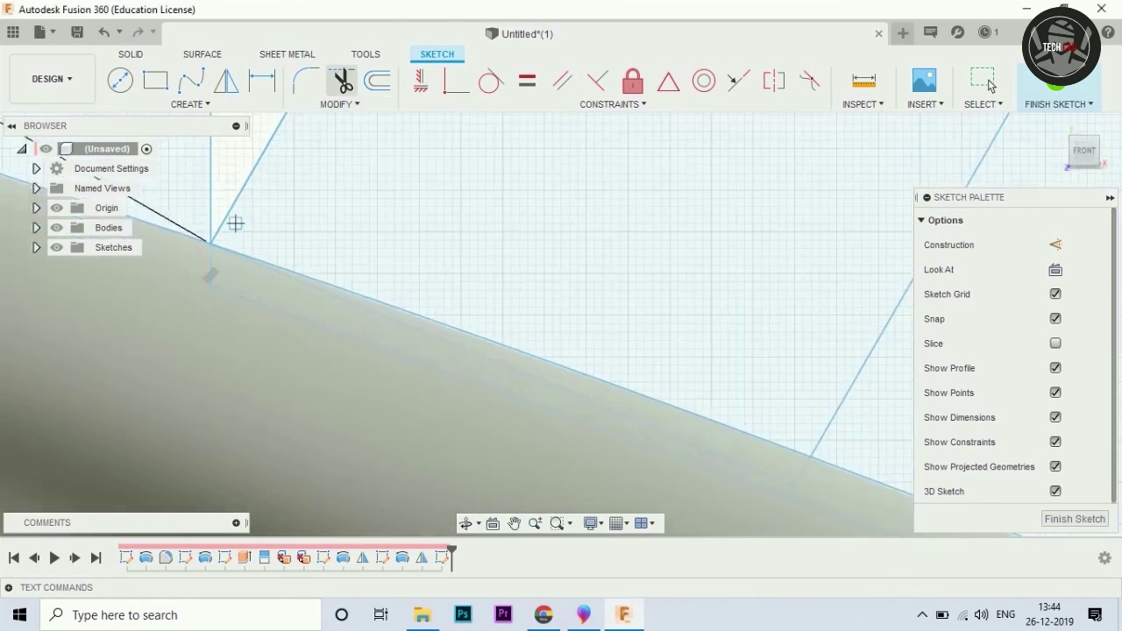
left_click(857, 373)
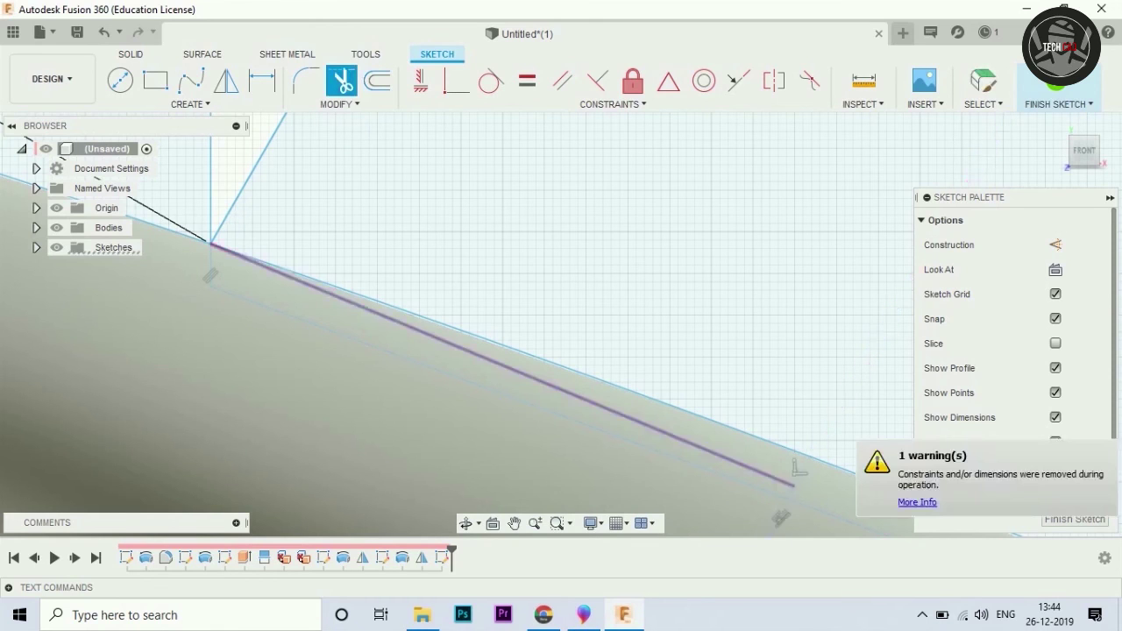
scroll(207, 324, "down", 1)
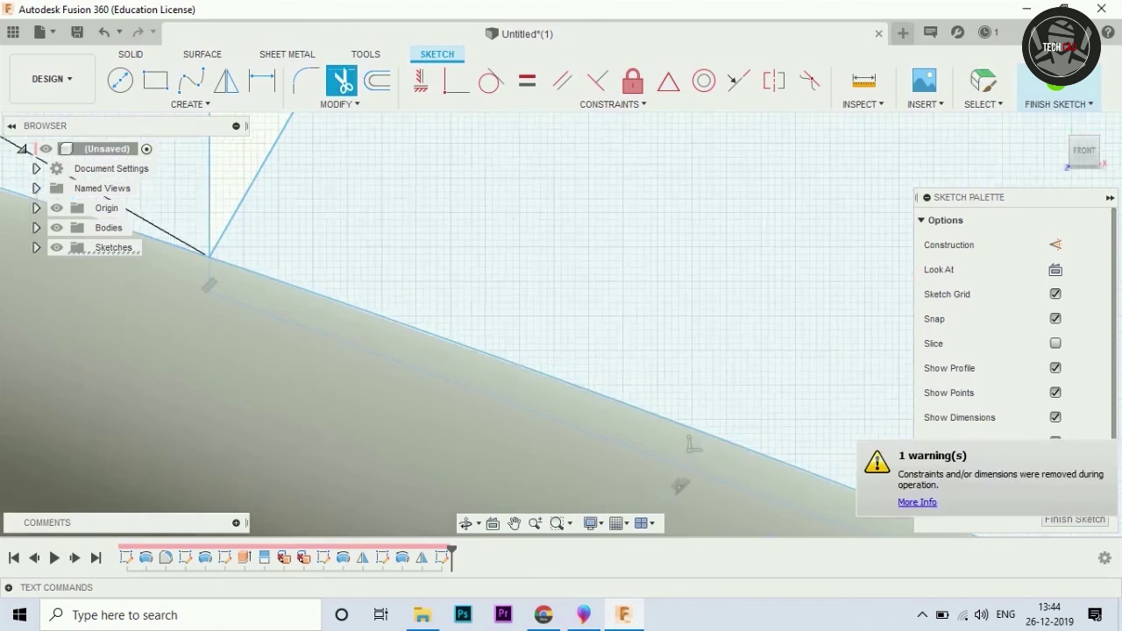
scroll(207, 324, "down", 2)
scroll(368, 263, "down", 2)
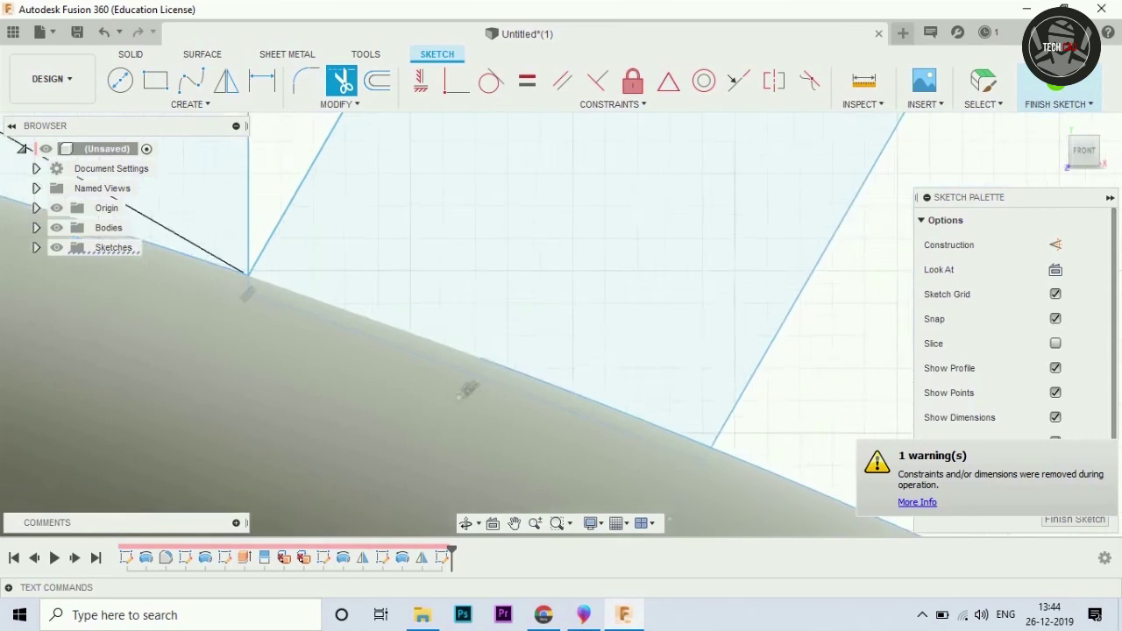
scroll(368, 263, "down", 1)
scroll(391, 313, "down", 1)
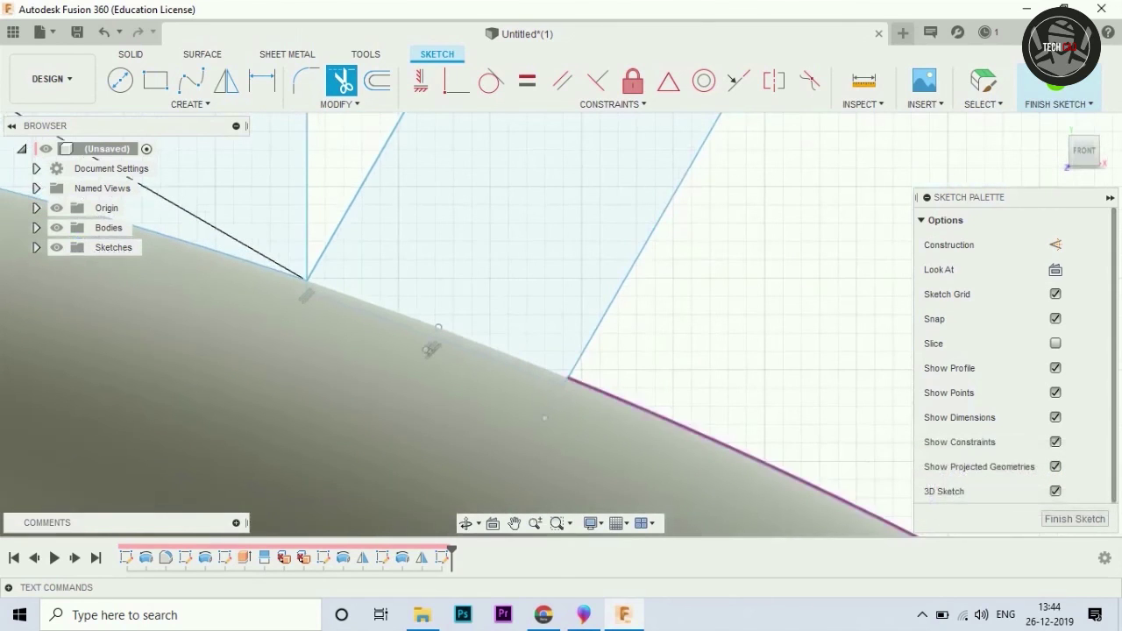
scroll(464, 386, "down", 2)
scroll(443, 366, "down", 1)
scroll(455, 376, "down", 1)
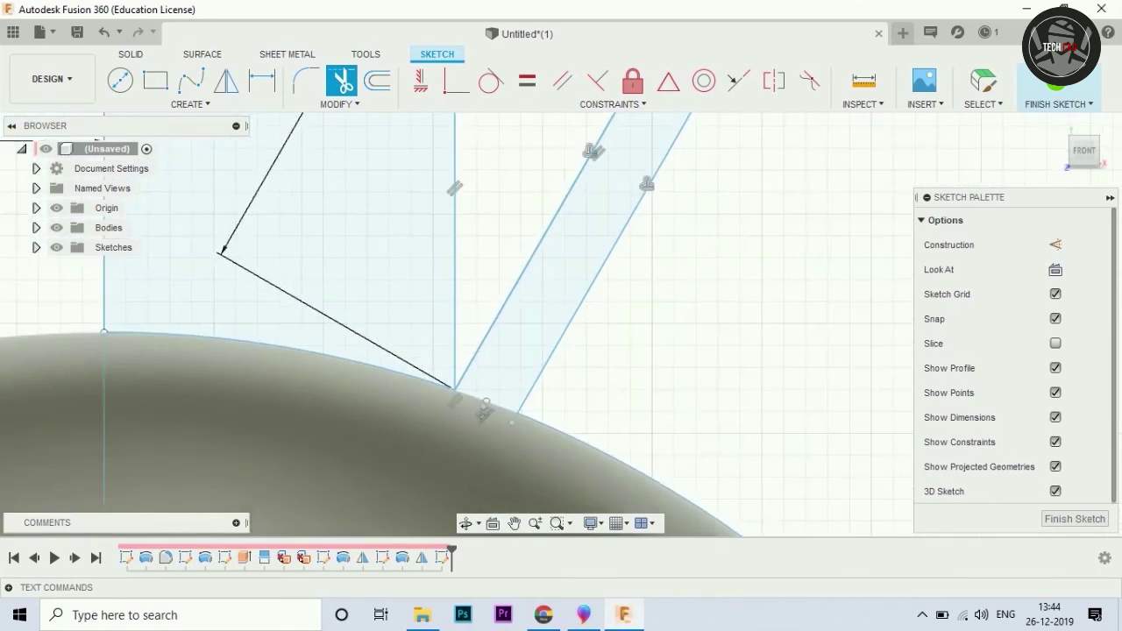
scroll(482, 390, "down", 1)
scroll(511, 407, "down", 1)
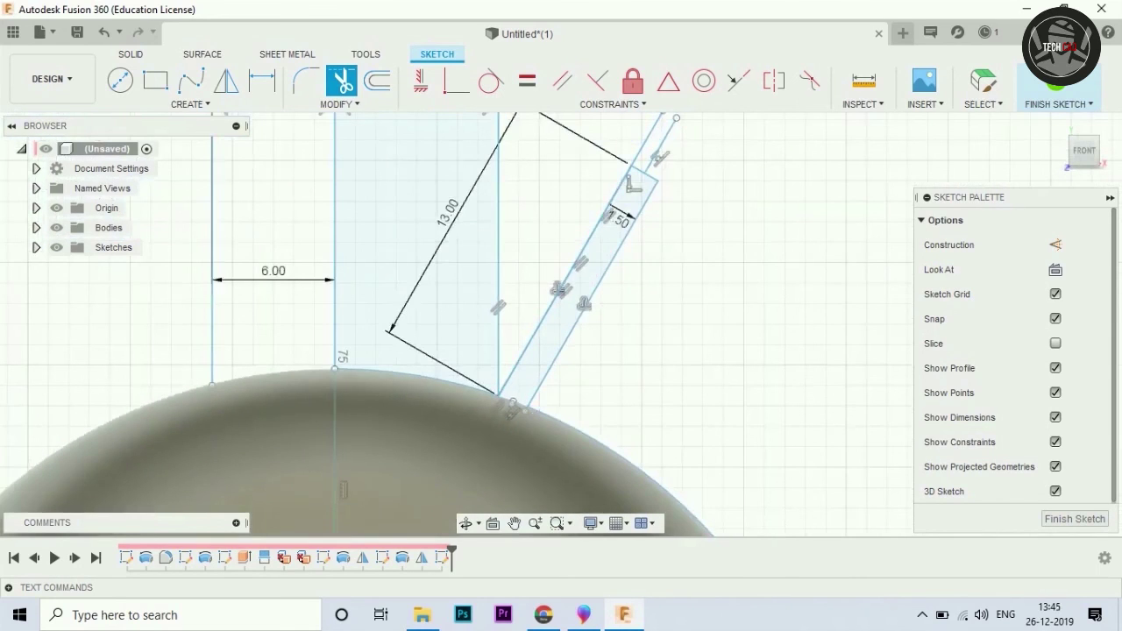
Begin a centre-point arc on the strip's top edge with radius 0.6.
left_click(989, 85)
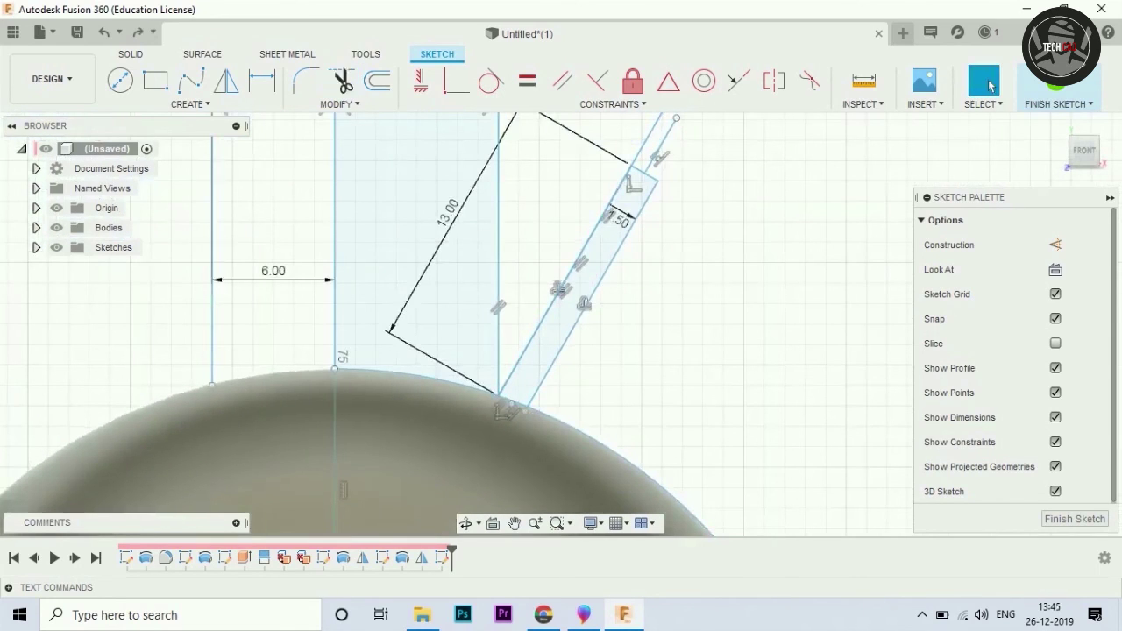
scroll(526, 377, "up", 1)
scroll(526, 377, "up", 1)
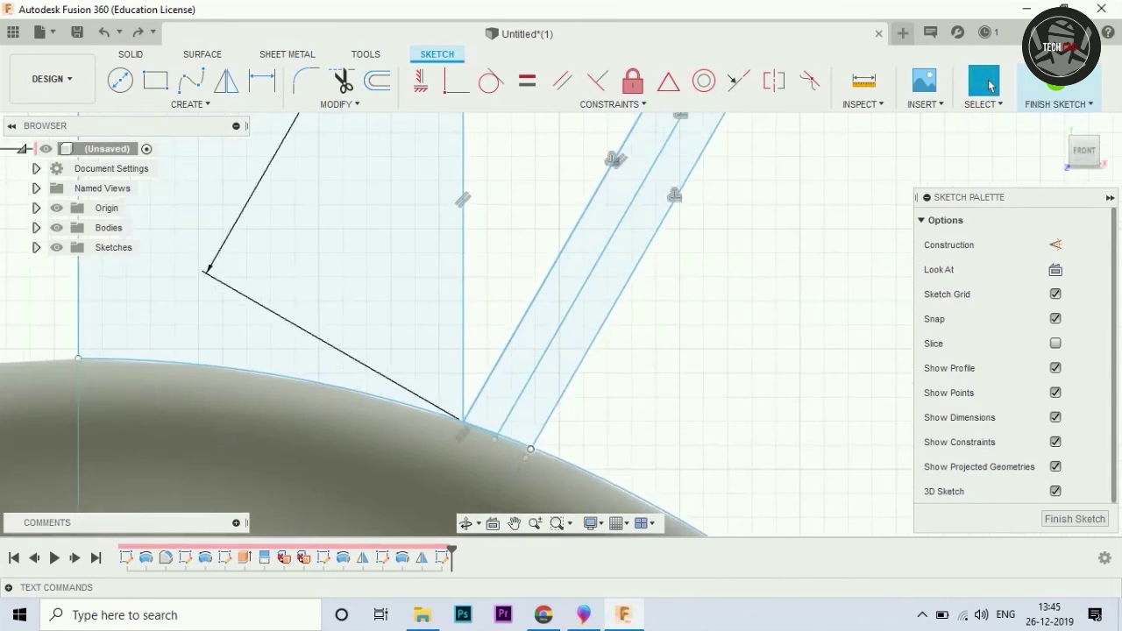
scroll(526, 376, "up", 1)
scroll(561, 447, "down", 1)
scroll(561, 447, "down", 1)
scroll(561, 447, "down", 1)
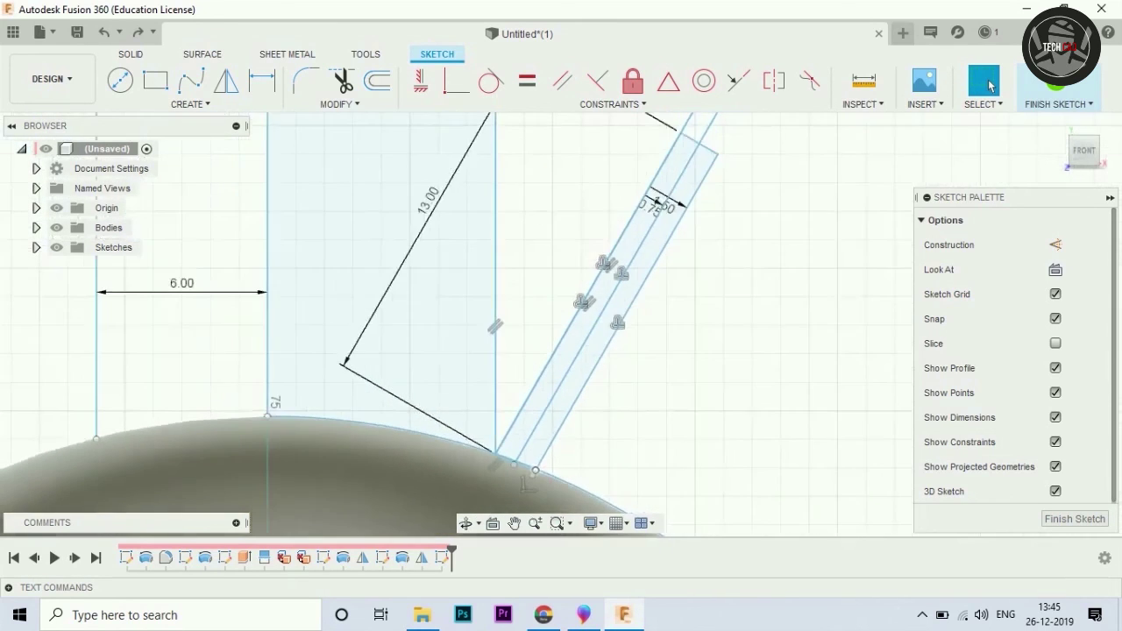
scroll(561, 447, "down", 1)
scroll(622, 222, "up", 1)
scroll(623, 222, "up", 1)
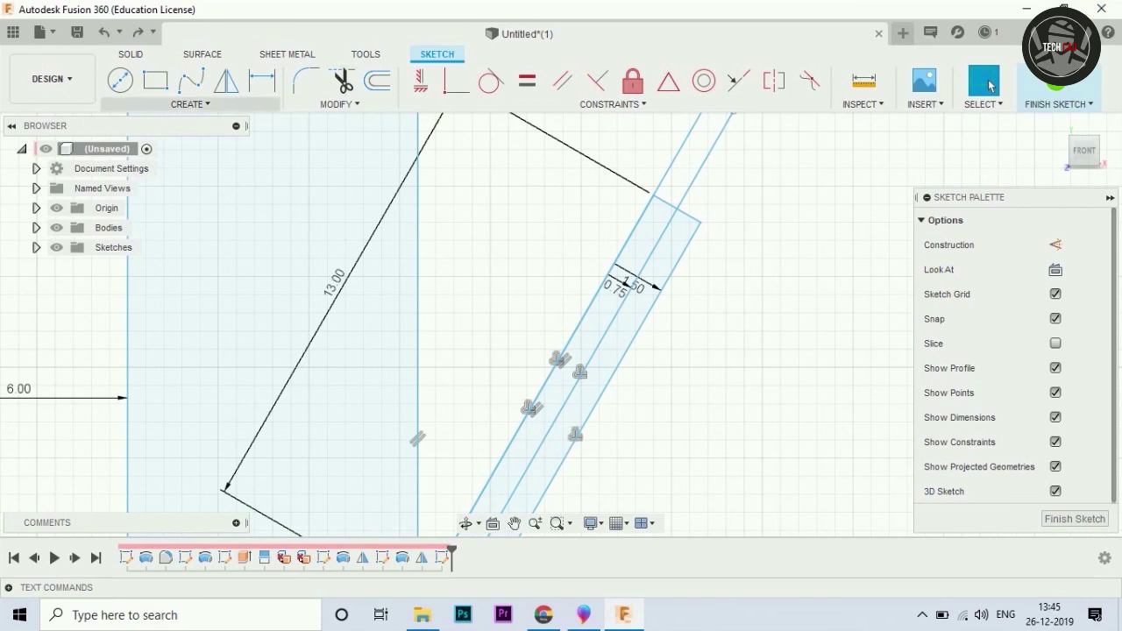
left_click(190, 103)
mouse_move(158, 178)
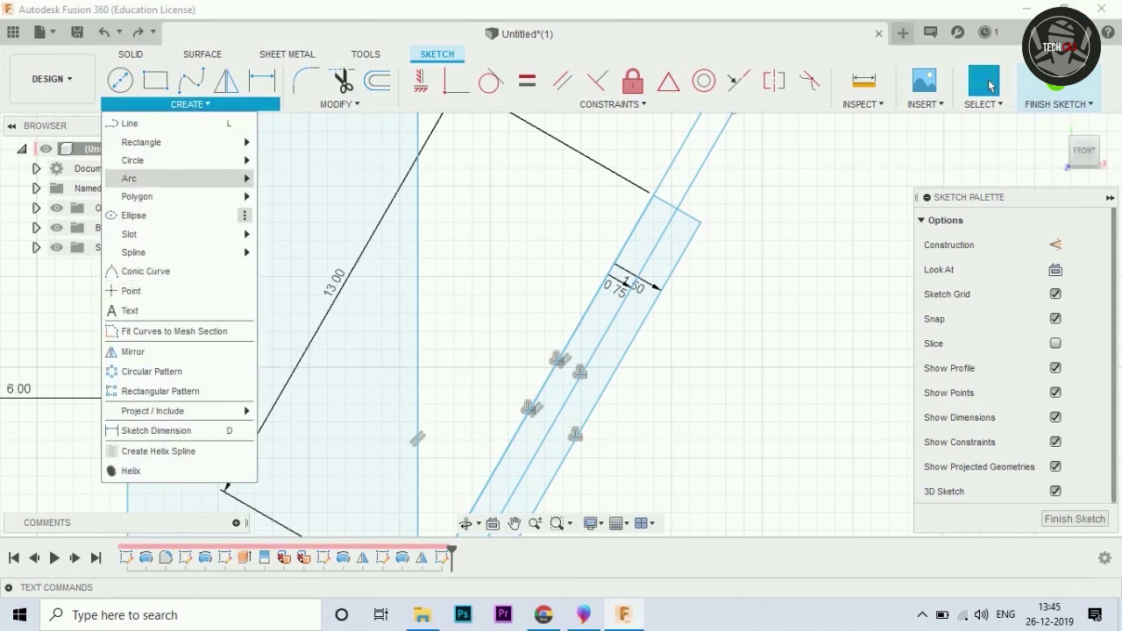
left_click(303, 201)
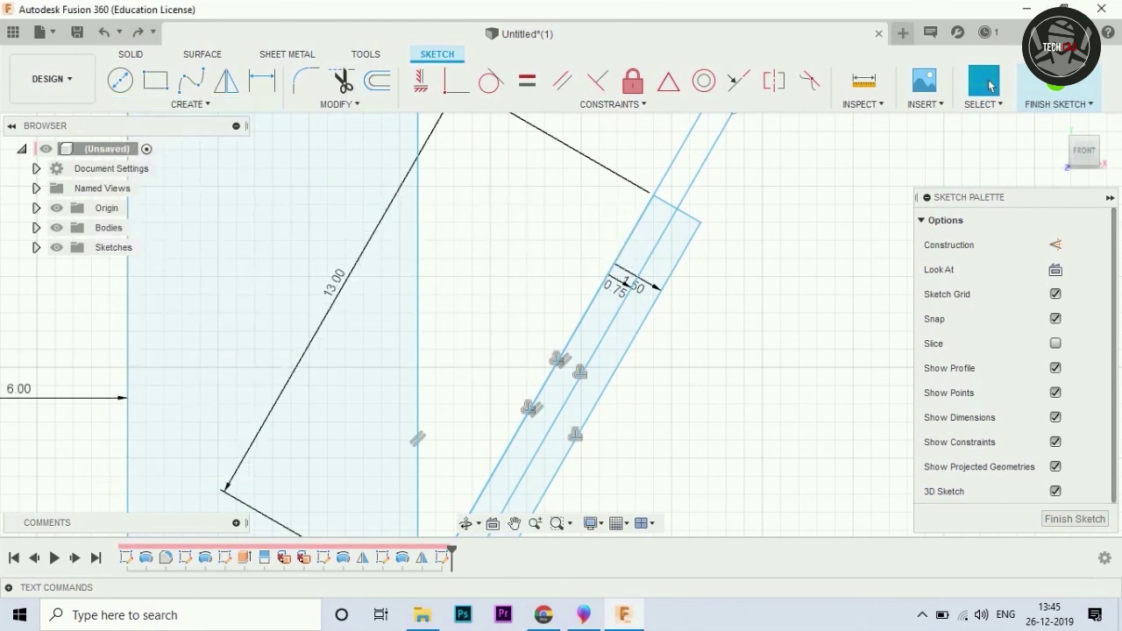
scroll(717, 213, "up", 2)
scroll(717, 213, "up", 1)
left_click(627, 202)
type("0.6")
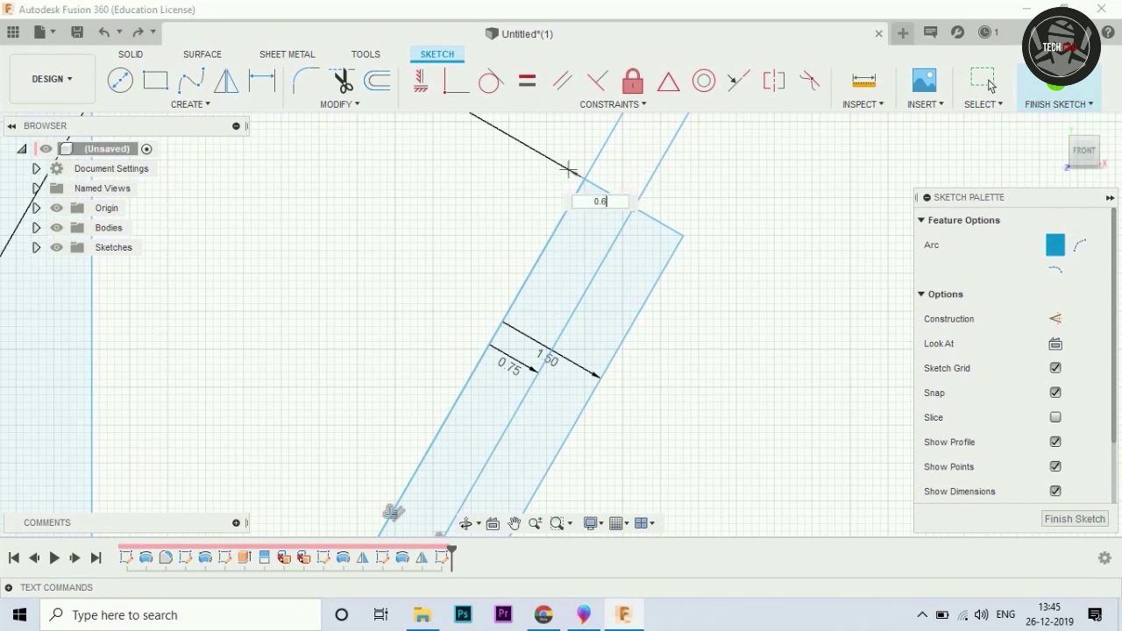
key("Tab")
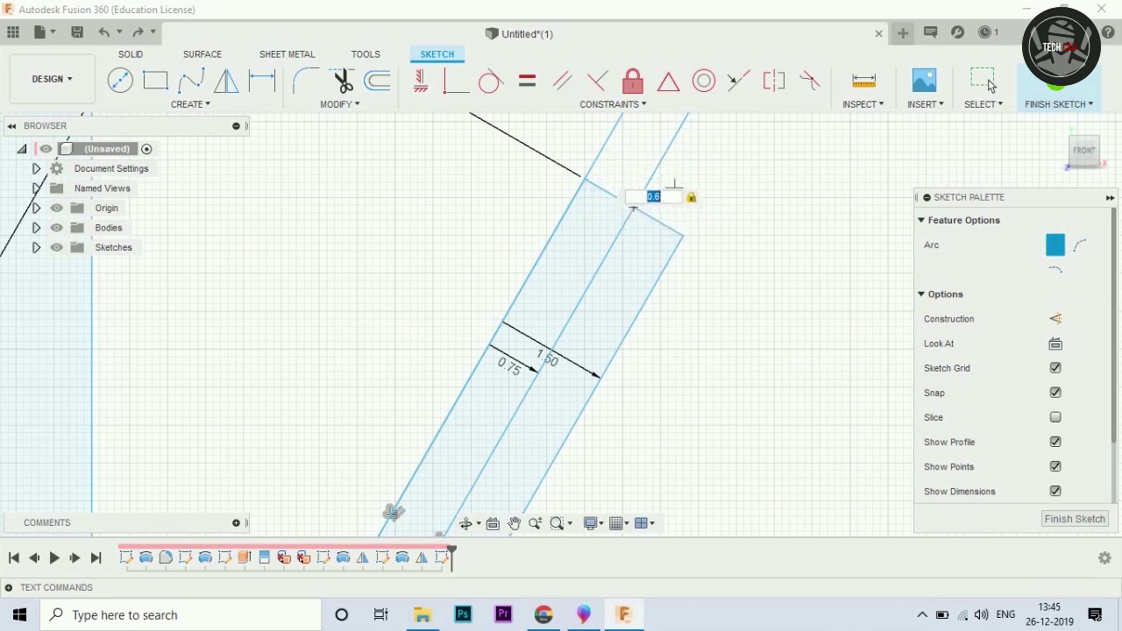
left_click(632, 208)
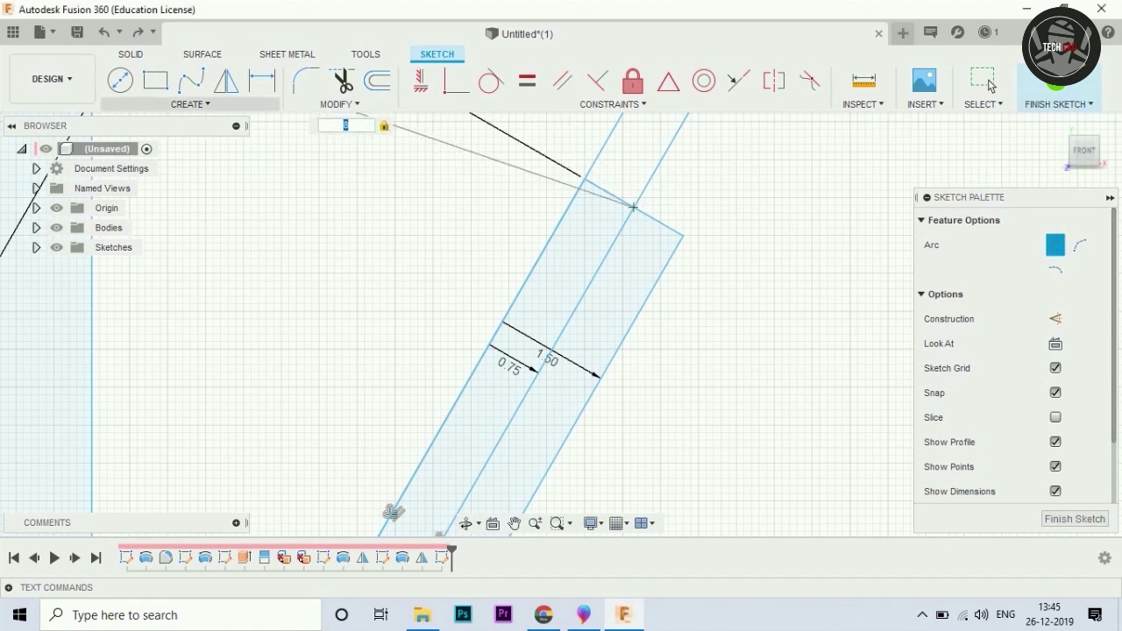
Redraw the centre-point arc from the strip's upper-left corner around its top end.
left_click(190, 104)
mouse_move(128, 178)
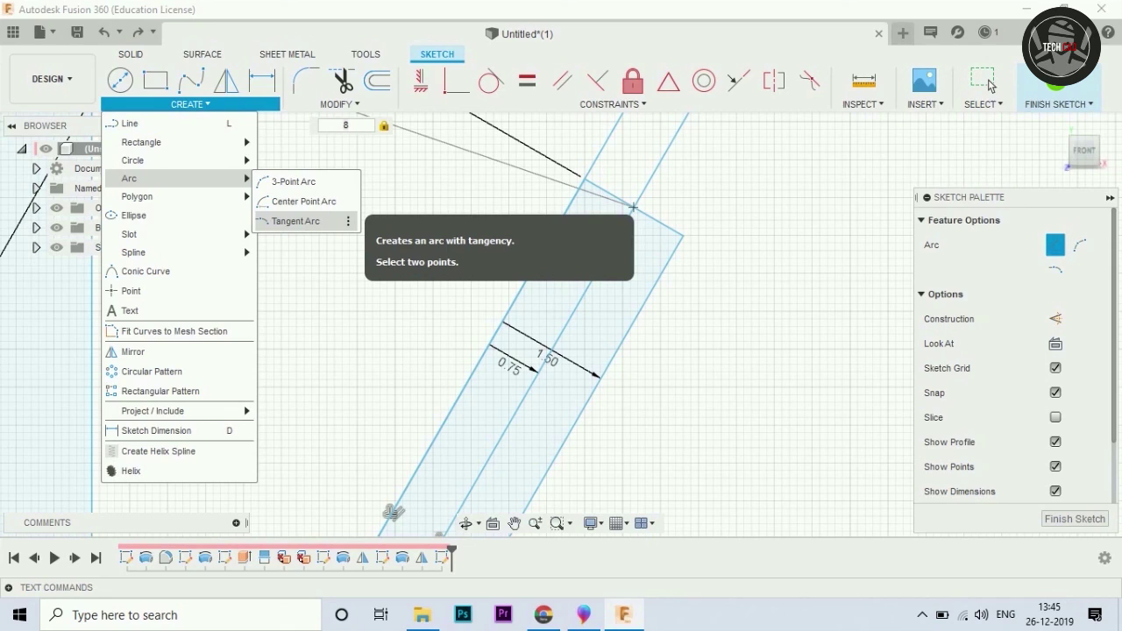
left_click(303, 201)
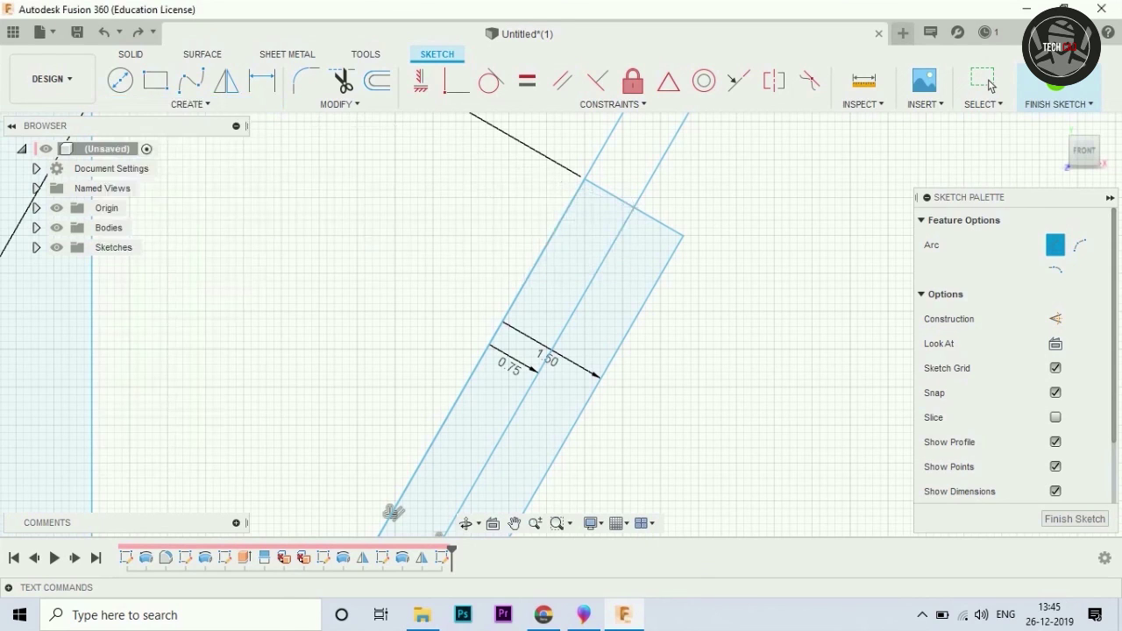
left_click(630, 202)
left_click(585, 178)
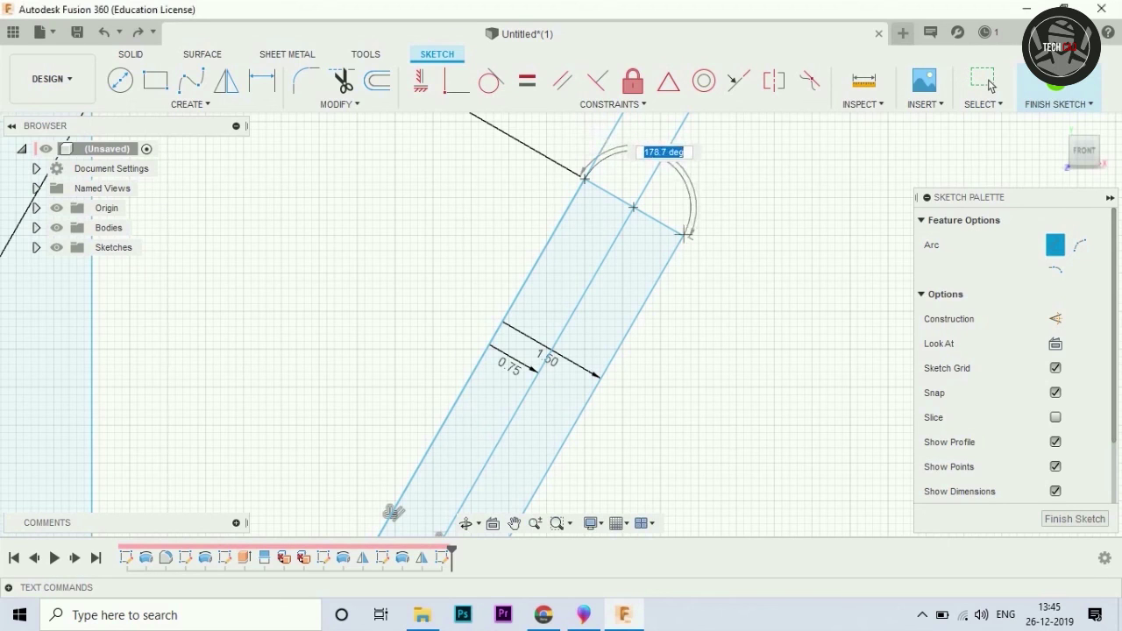
left_click(684, 235)
scroll(651, 205, "down", 3)
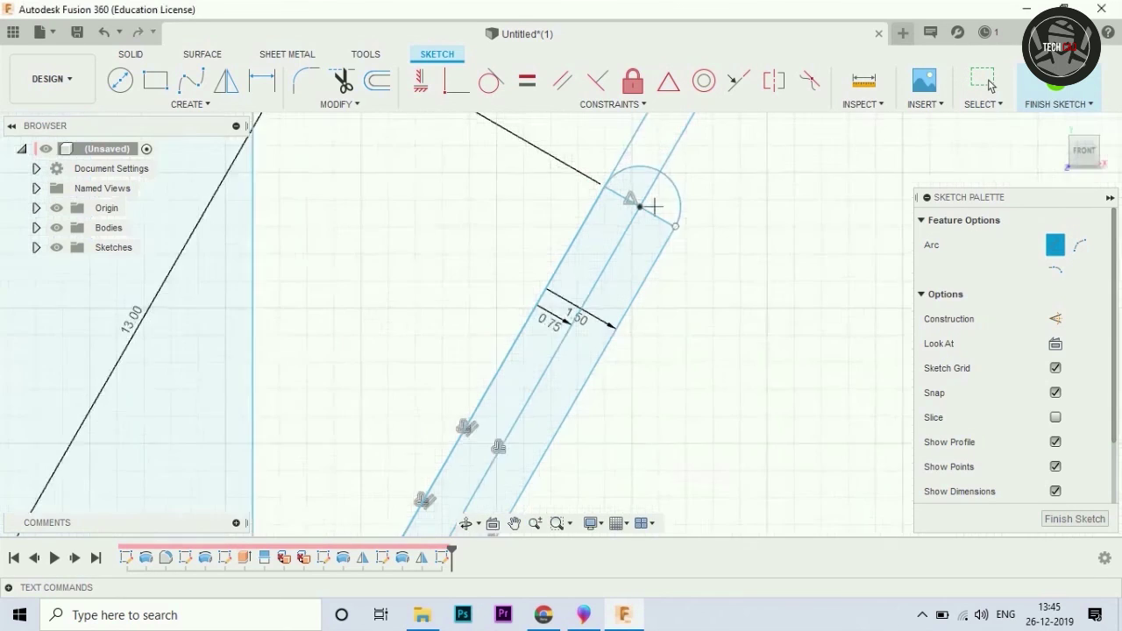
scroll(649, 204, "down", 3)
Trim the leftover line ends and extra arc pieces, then select the rounded antenna profile.
key("o")
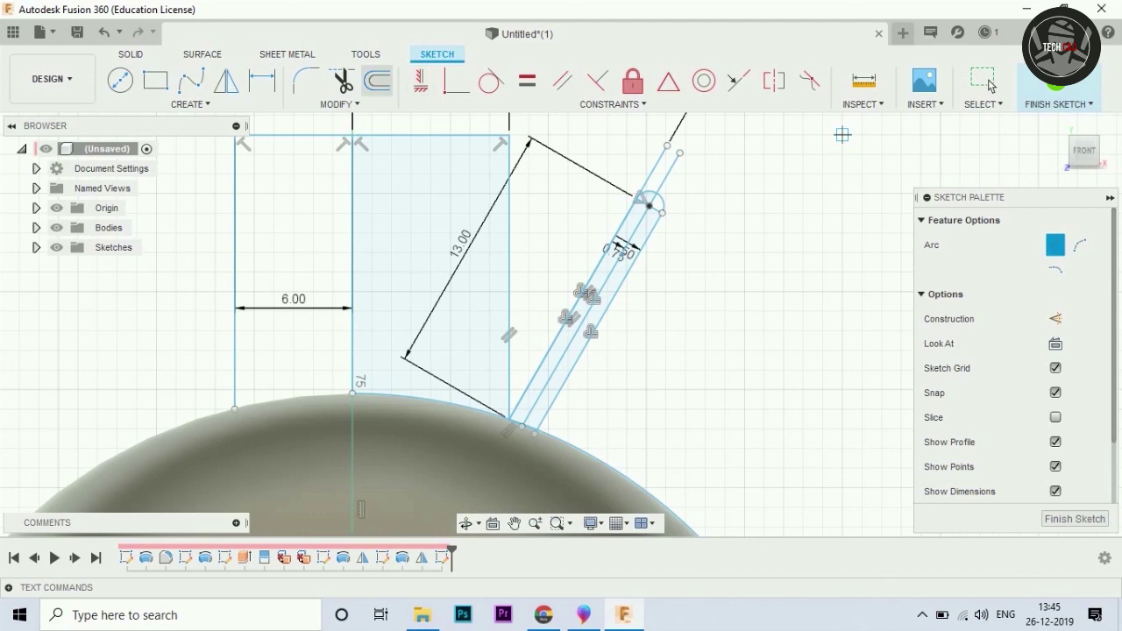
key("t")
left_click(659, 166)
left_click(673, 177)
scroll(659, 172, "up", 3)
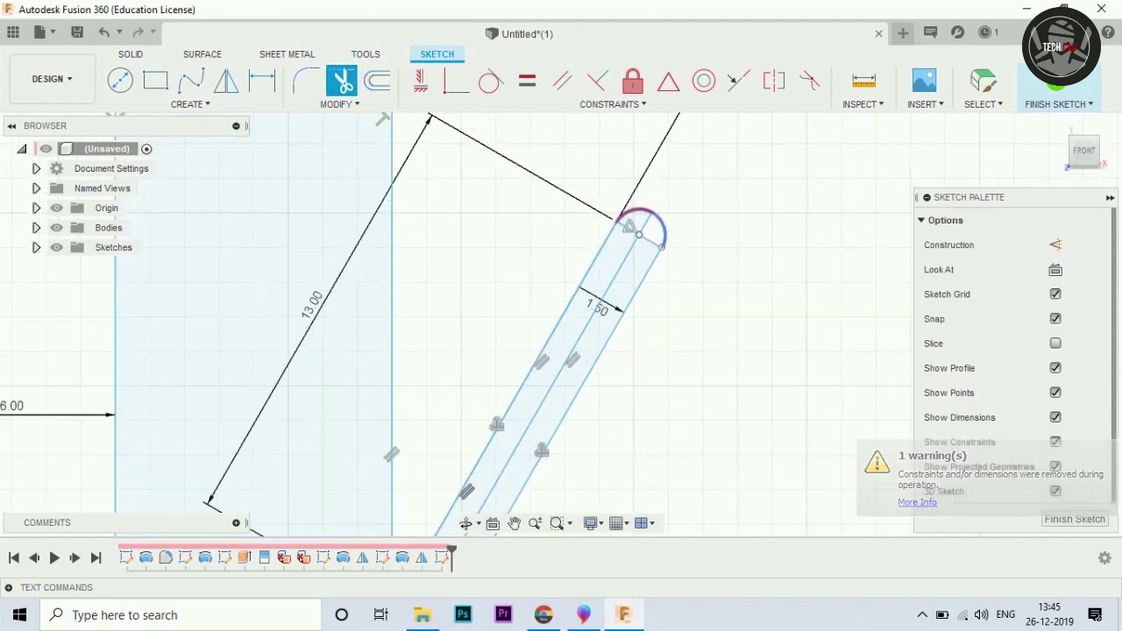
scroll(622, 210, "up", 2)
left_click(627, 213)
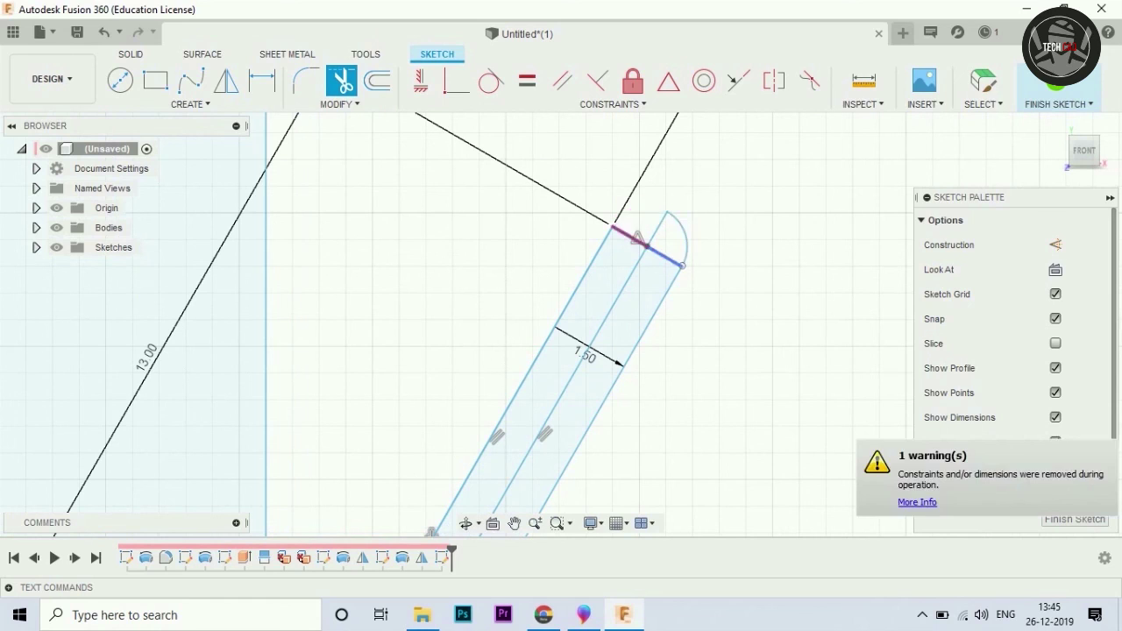
left_click(636, 236)
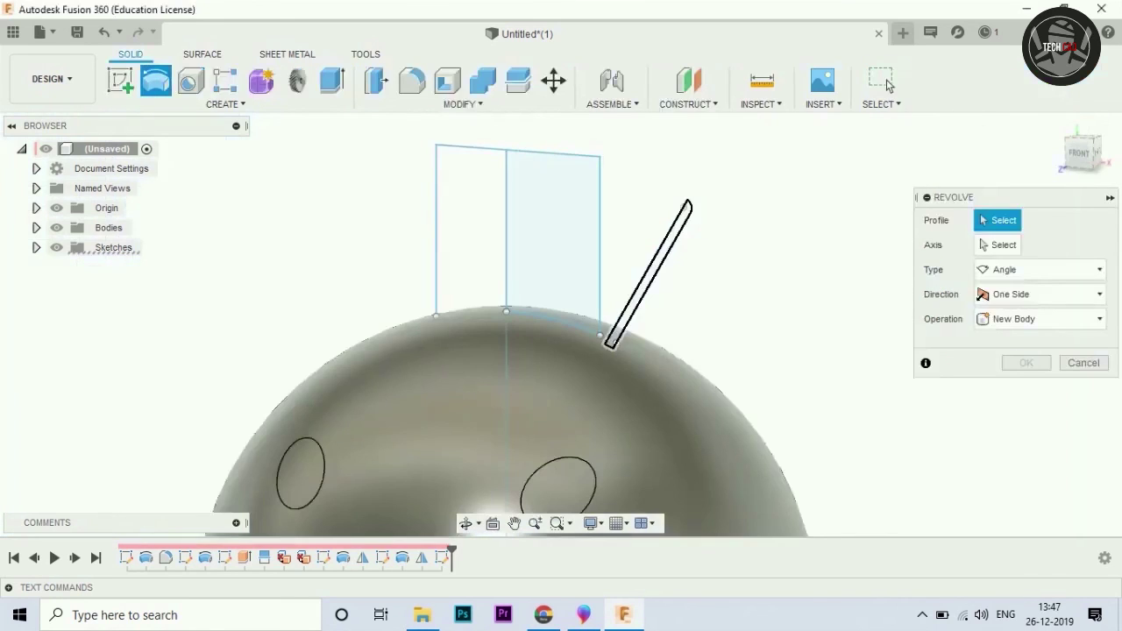
left_click(649, 272)
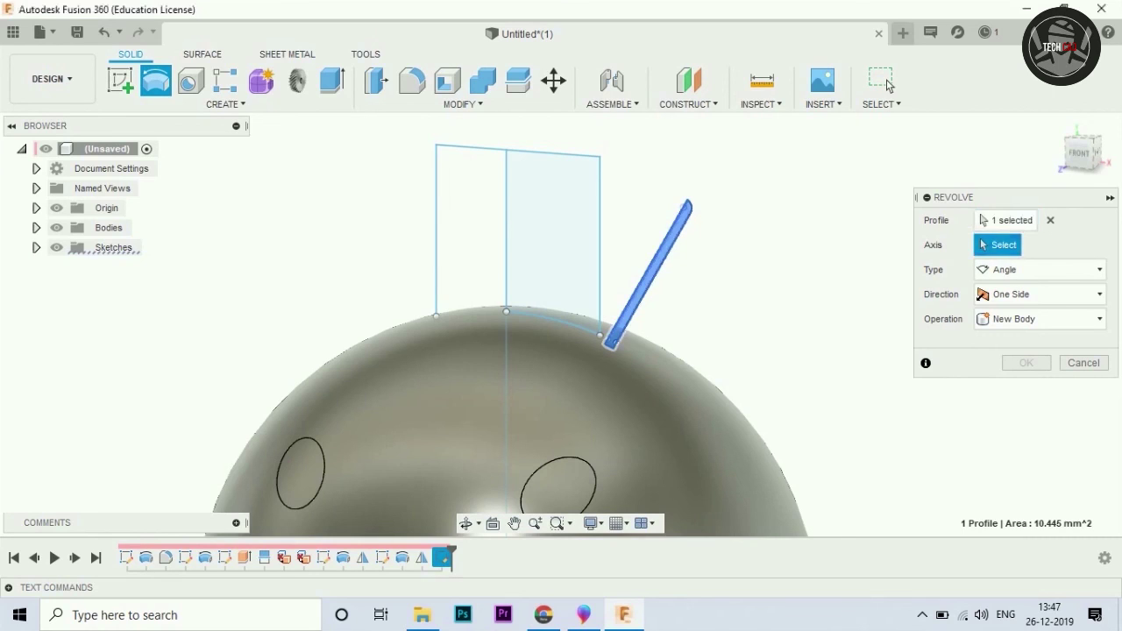
Revolve the antenna profile around the slanted centre line, joining it to the head.
left_click(648, 272)
left_click(1039, 343)
left_click(1002, 365)
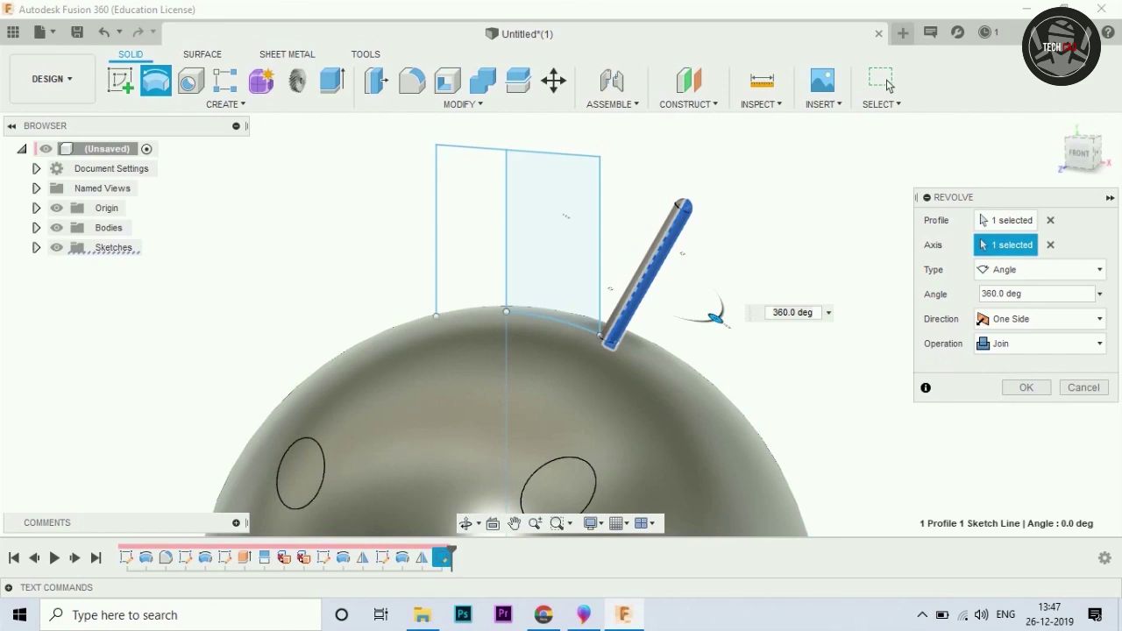
key("Return")
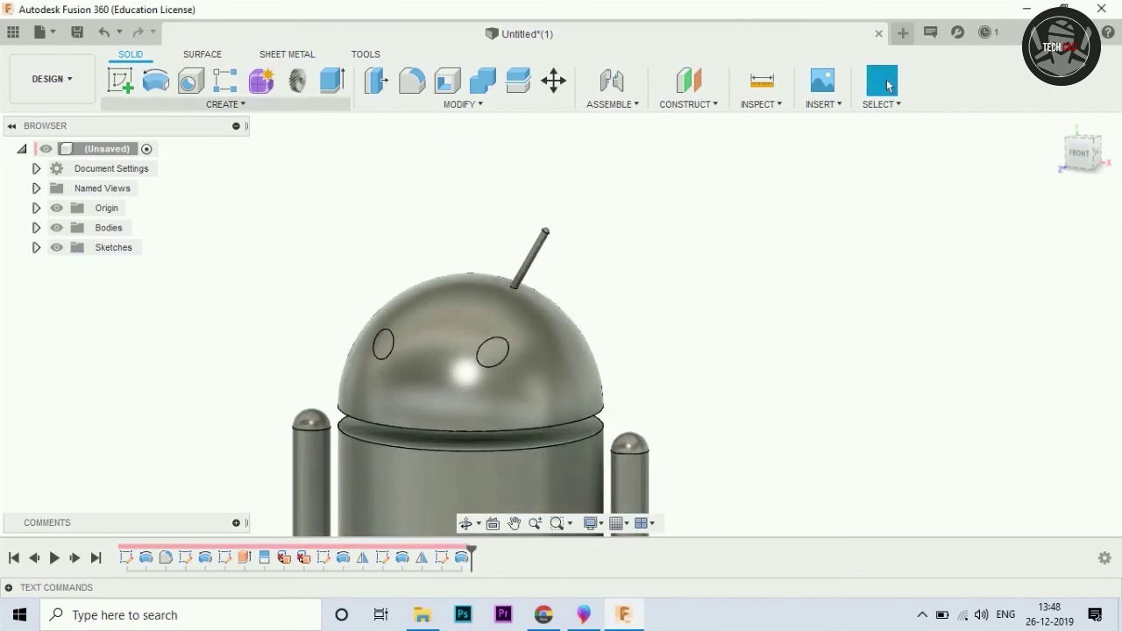
Mirror the antenna feature across the model's central plane.
left_click(225, 103)
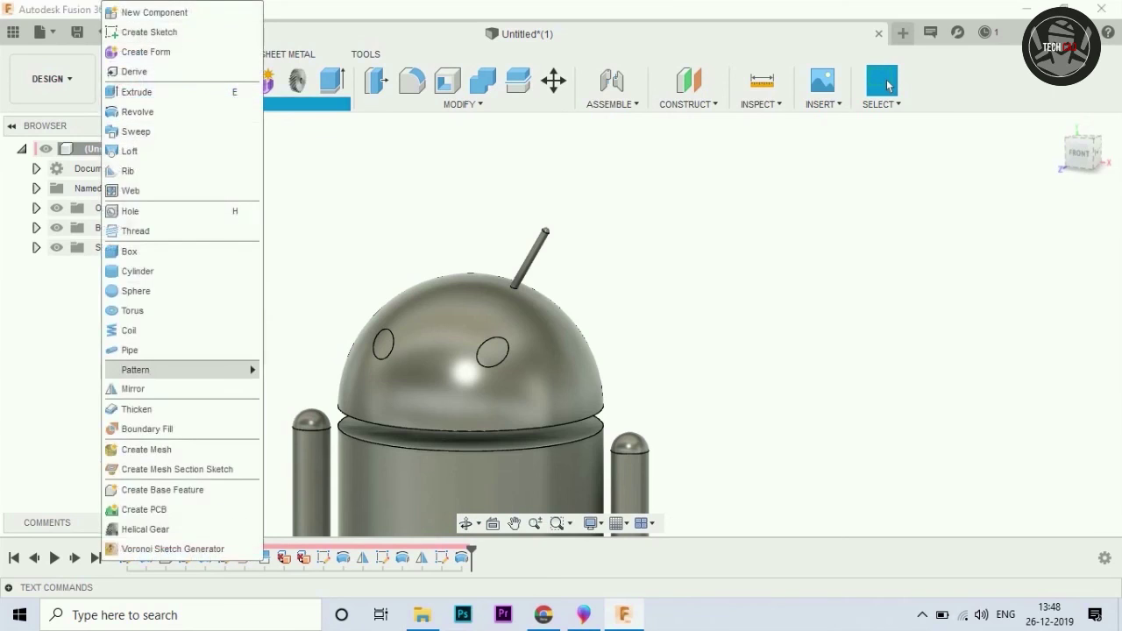
left_click(127, 388)
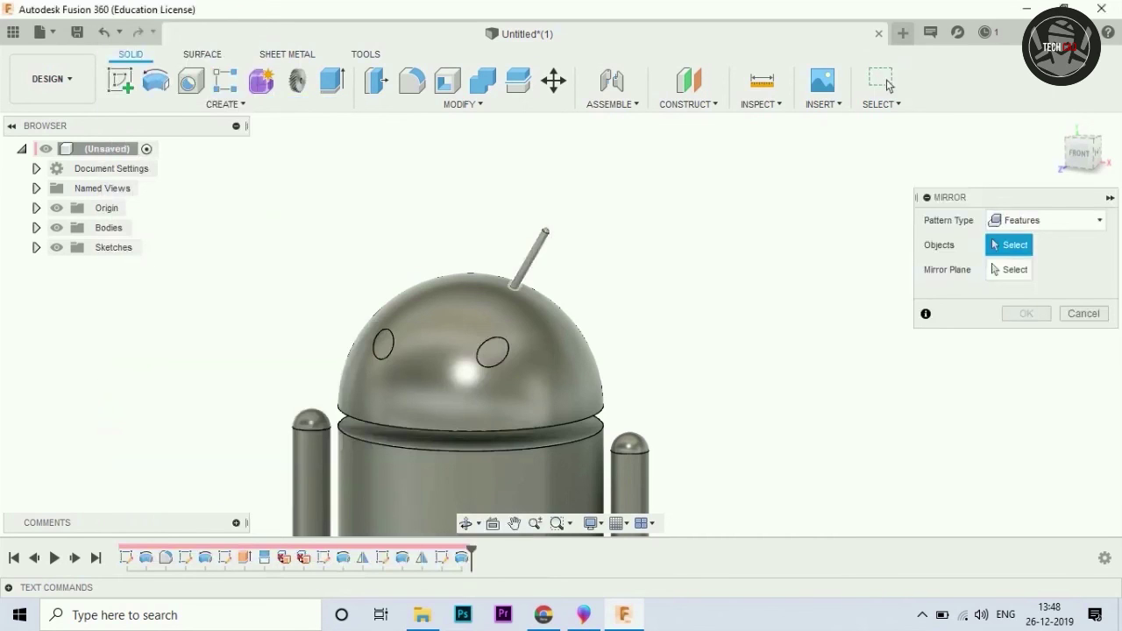
left_click(529, 259)
scroll(515, 188, "down", 3)
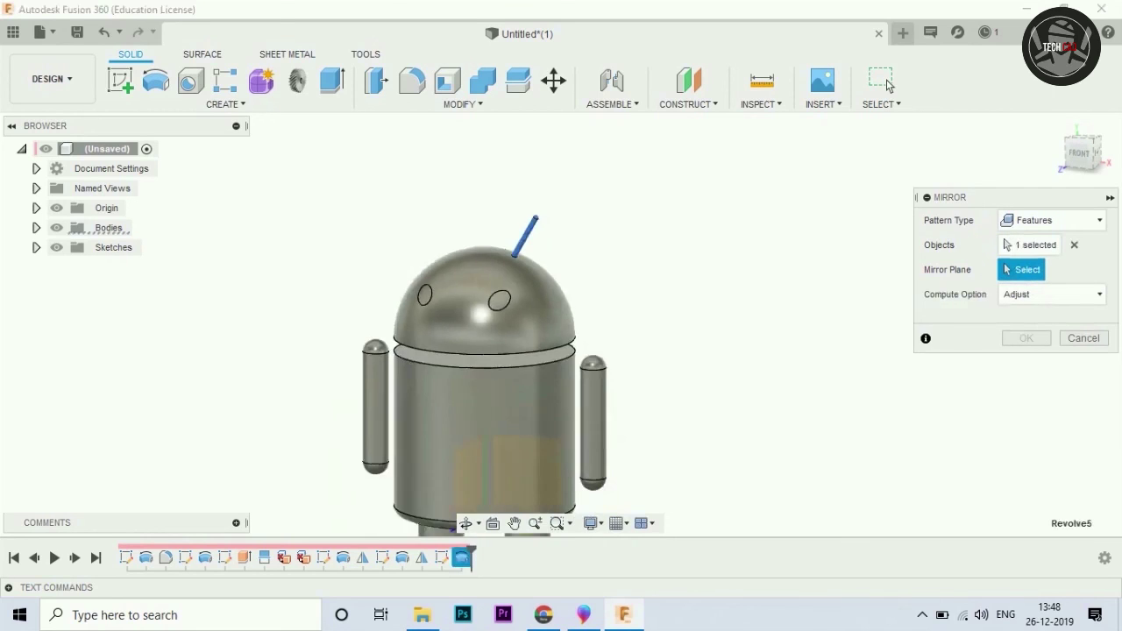
scroll(514, 189, "down", 2)
left_click(472, 399)
key("Return")
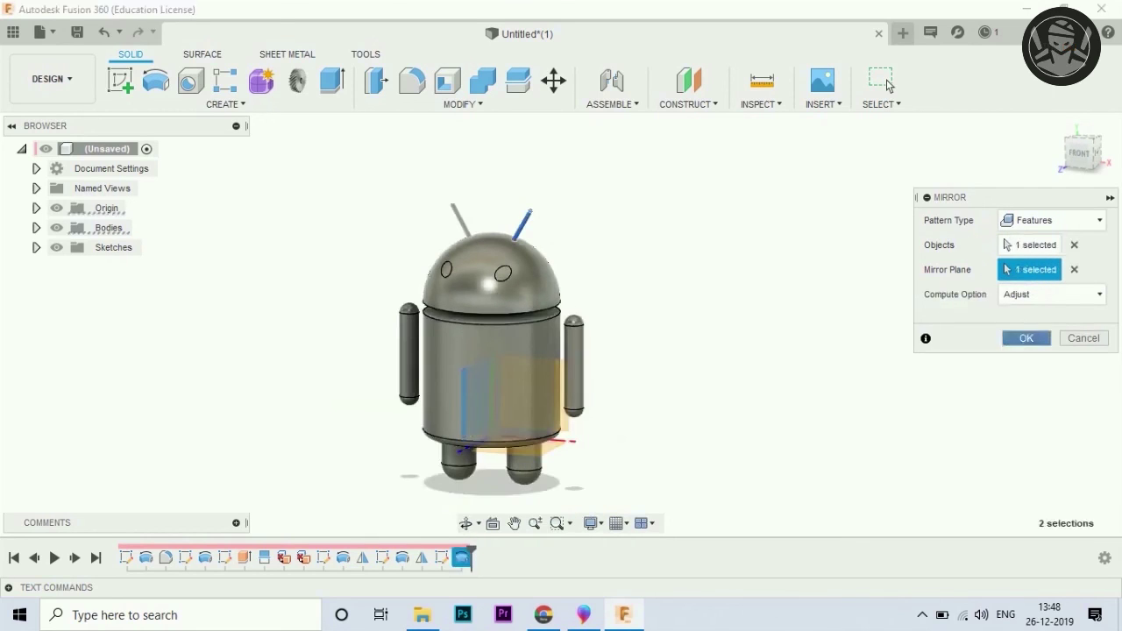